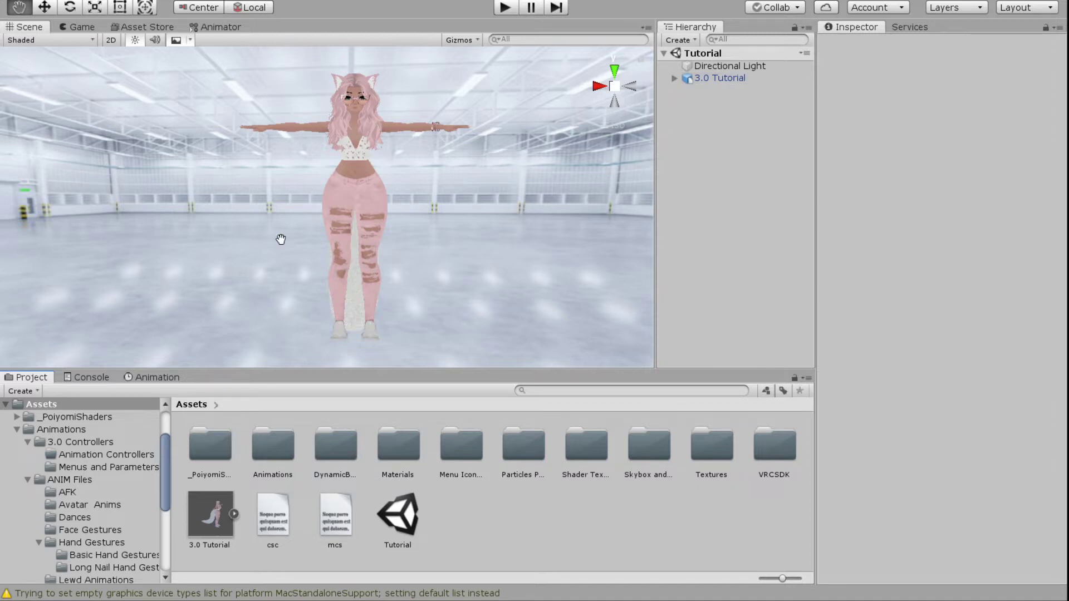
Select the 3.0 Tutorial avatar and expand the Playable Layers of its VRC Avatar Descriptor, widening the Inspector.
{"action": "left_click_drag", "start_coordinate": [332, 169], "coordinate": [383, 228], "text": "alt"}
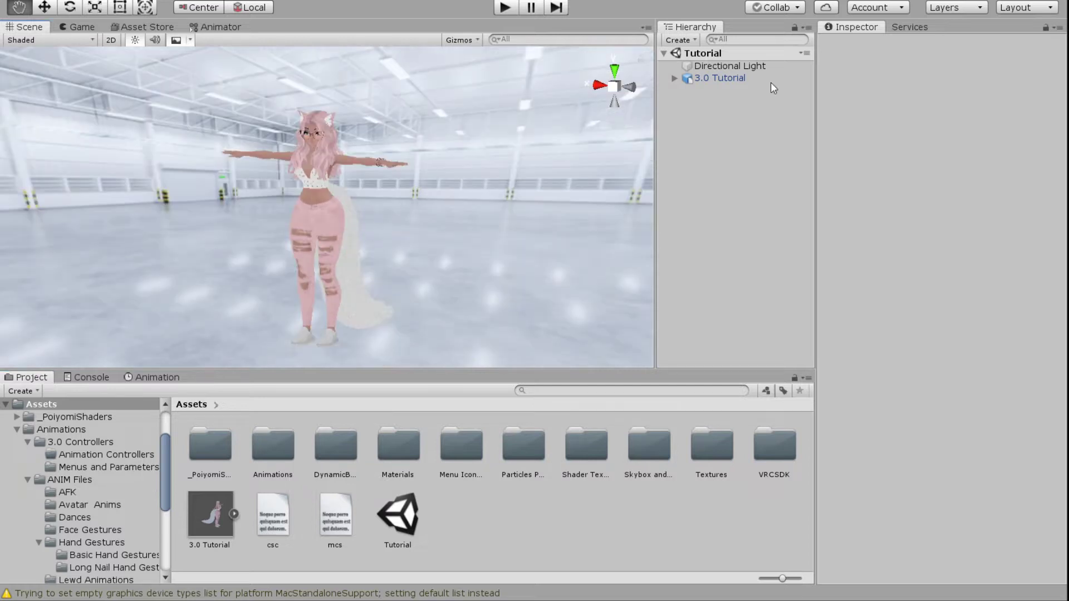
{"action": "left_click_drag", "start_coordinate": [586, 149], "coordinate": [149, 245], "text": "alt"}
{"action": "left_click", "coordinate": [736, 77]}
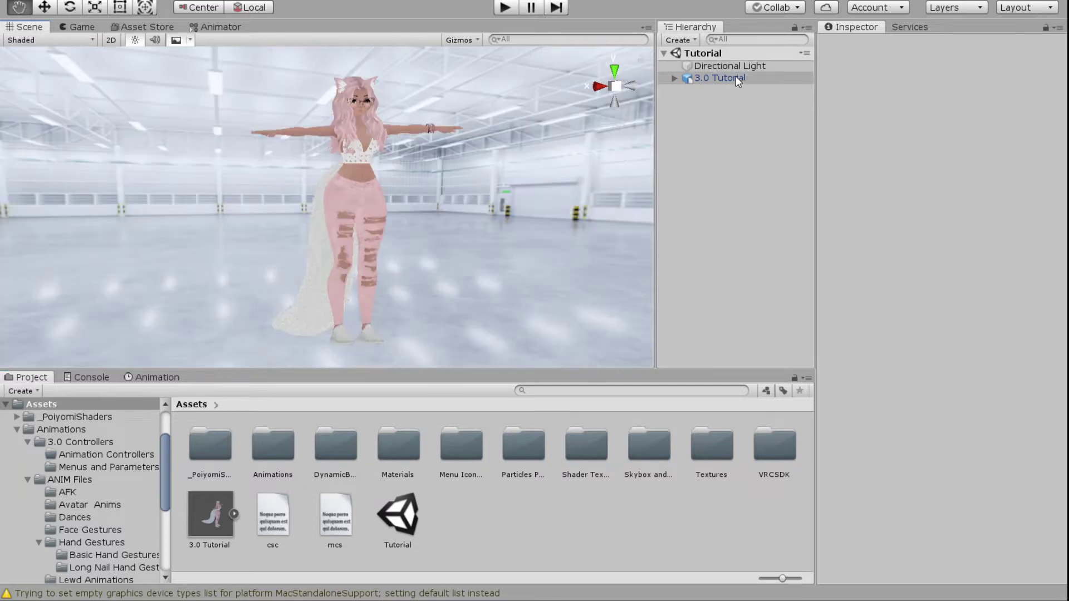
{"action": "left_click", "coordinate": [824, 312]}
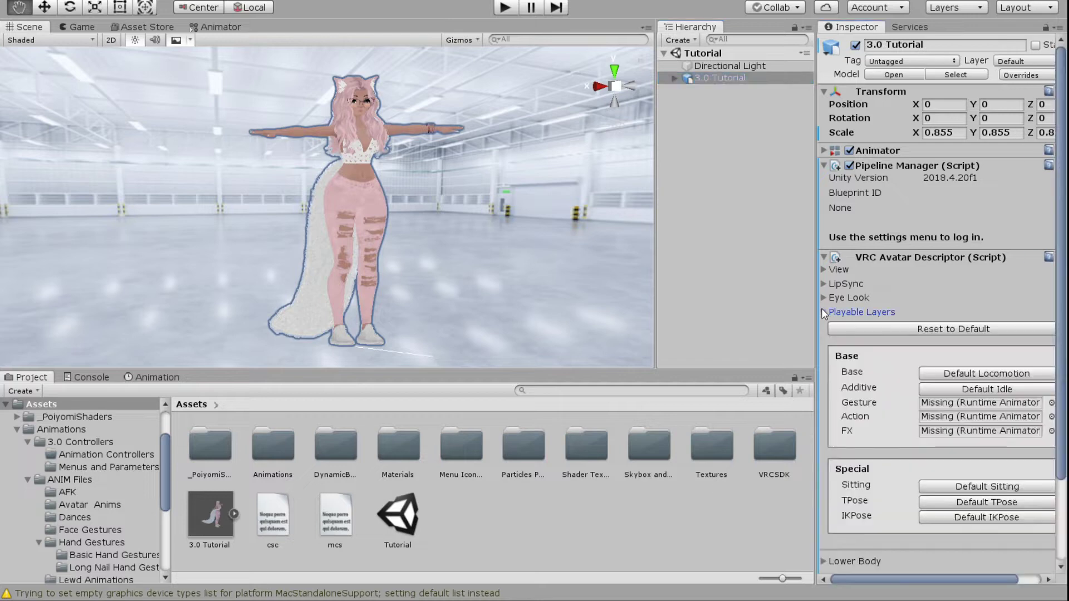
{"action": "left_click_drag", "start_coordinate": [816, 334], "coordinate": [748, 336]}
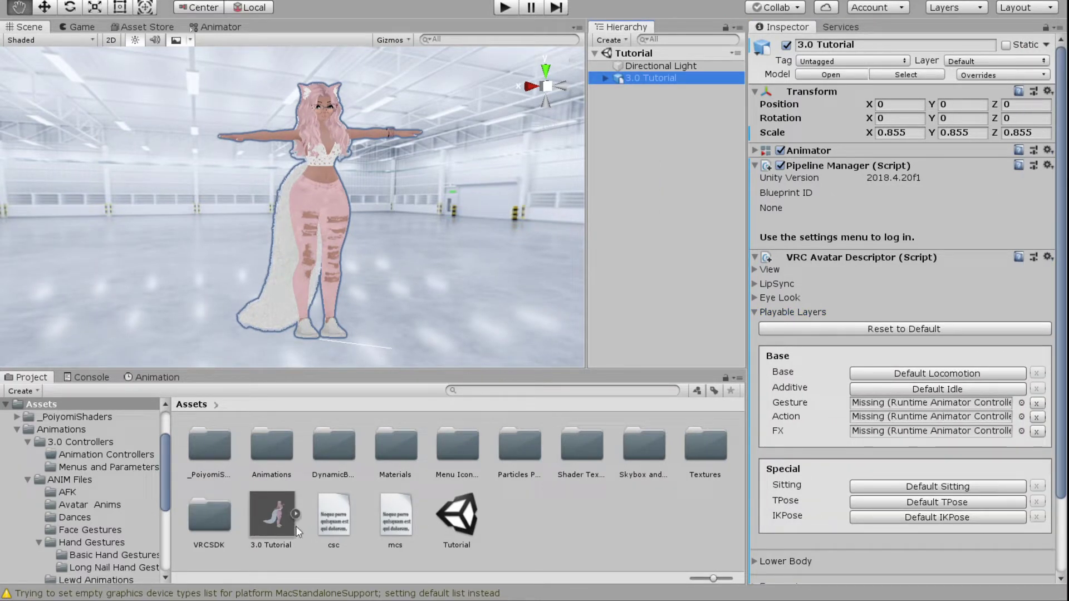
Open the VRCSDK > Examples3 > Animation > Controllers folder in the project assets.
{"action": "double_click", "coordinate": [210, 515]}
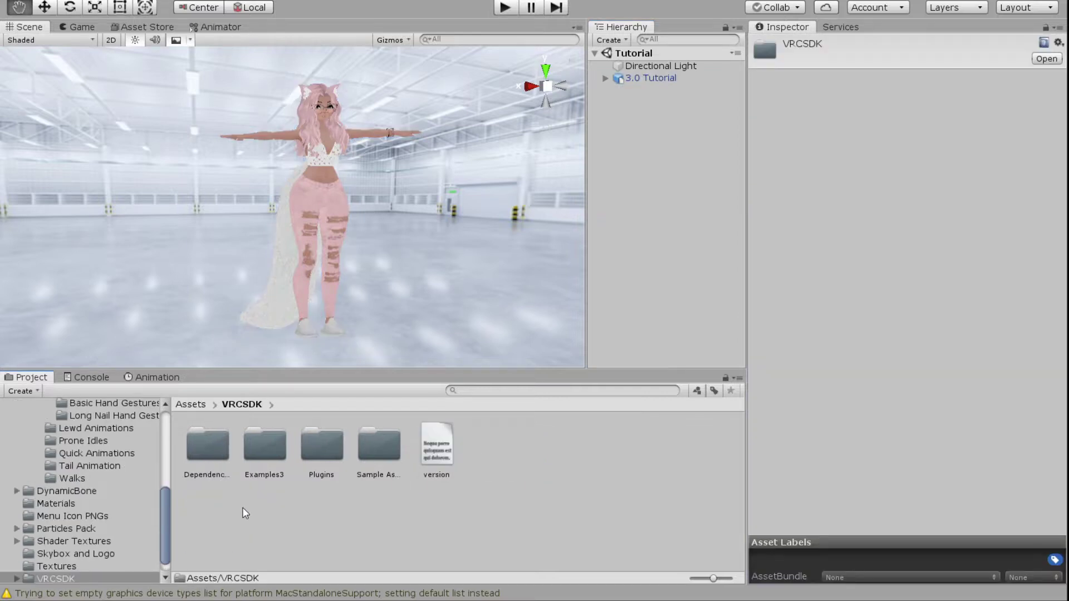
{"action": "key", "text": "Right"}
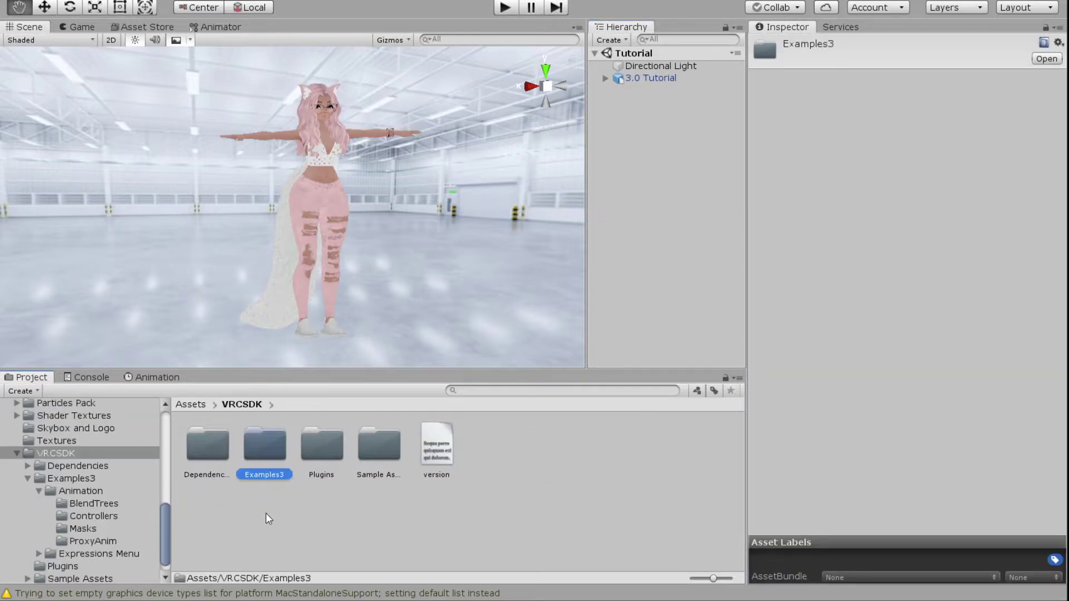
{"action": "double_click", "coordinate": [266, 445]}
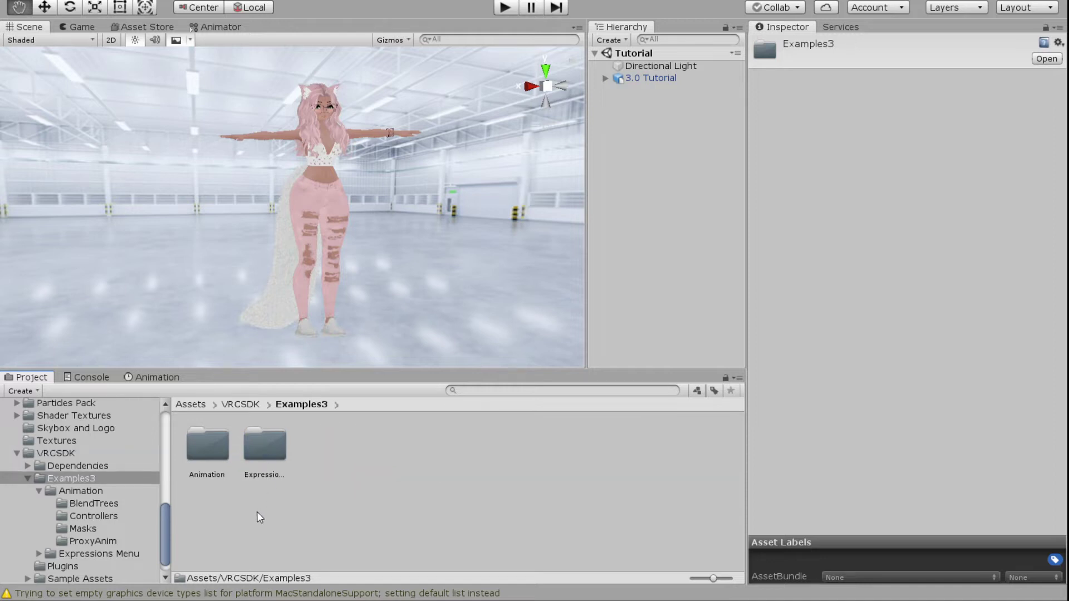
{"action": "double_click", "coordinate": [205, 444]}
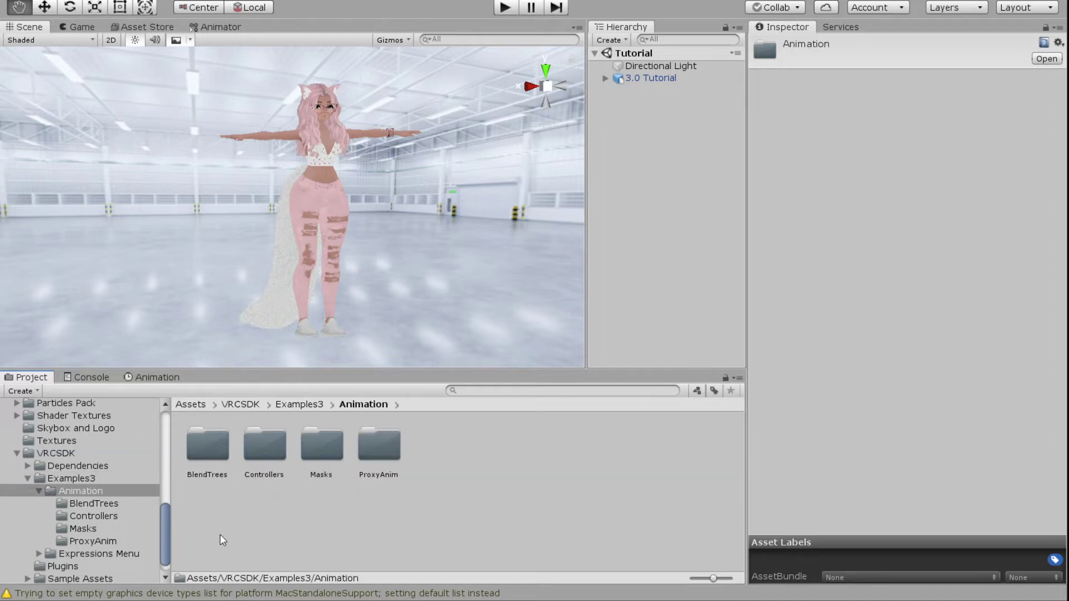
{"action": "double_click", "coordinate": [265, 445]}
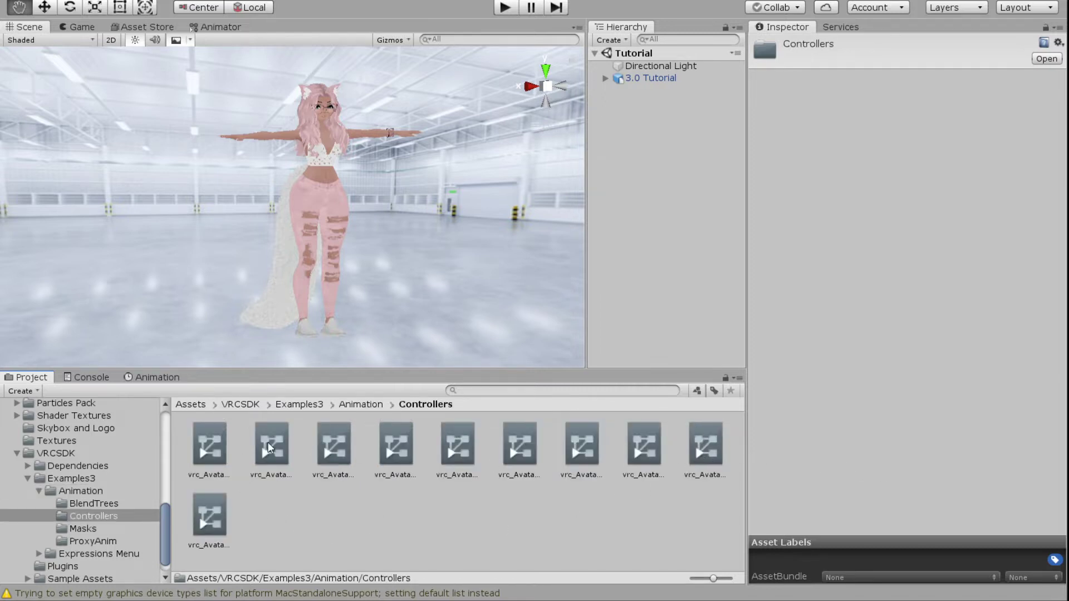
Duplicate the vrc_AvatarV3ActionLayer controller and name the copy Action Layer.
{"action": "left_click", "coordinate": [208, 446]}
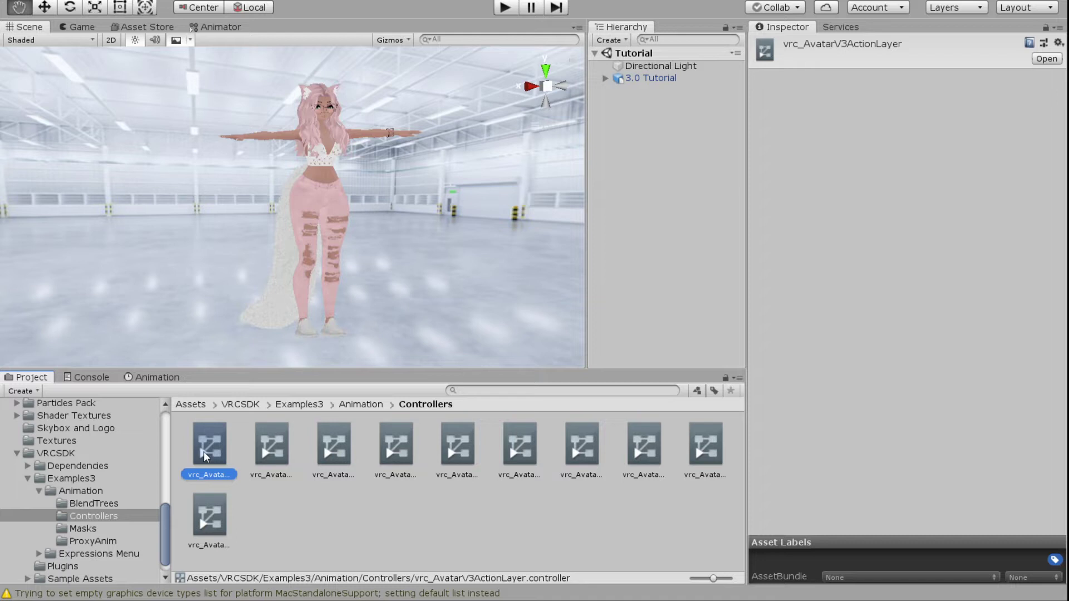
{"action": "key", "text": "ctrl+d"}
{"action": "type", "text": "Acti"}
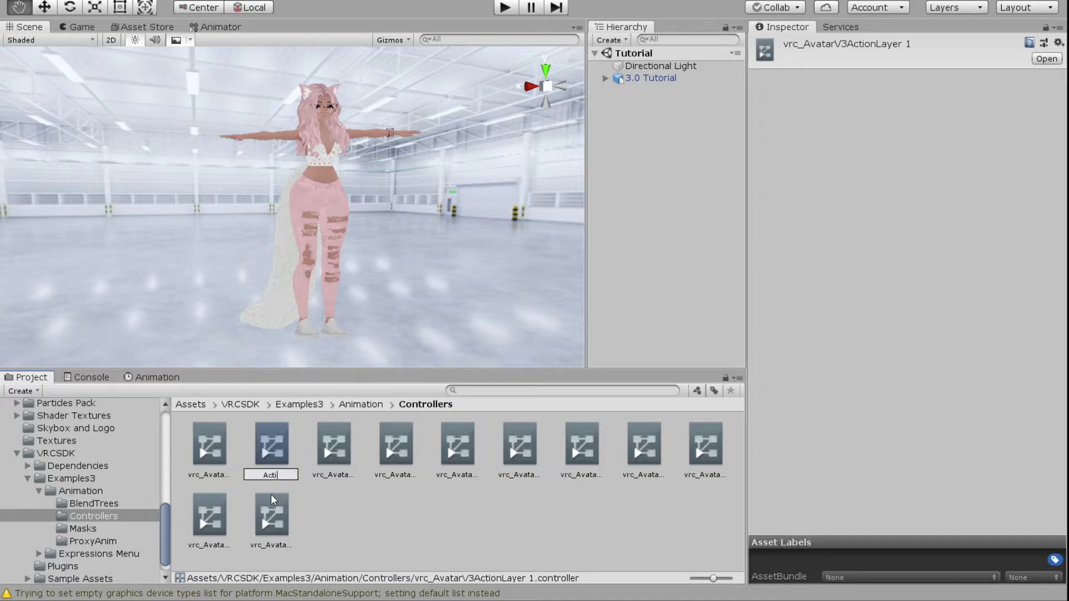
{"action": "type", "text": "on Layer"}
{"action": "key", "text": "Return"}
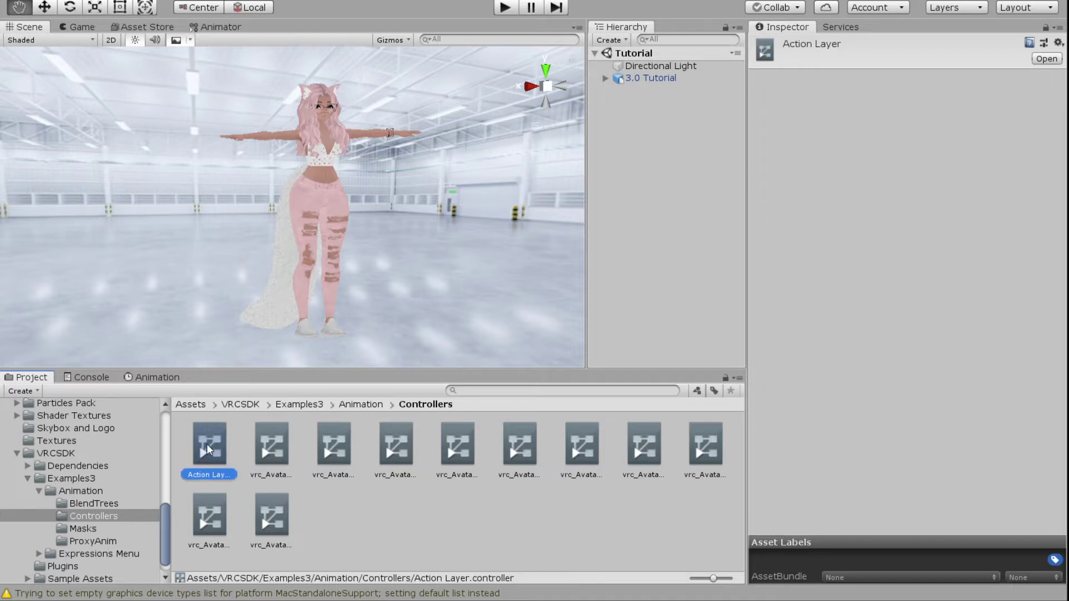
Move the Action Layer controller into Animations > 3.0 Controllers > Animation Controllers and open that folder.
{"action": "scroll", "coordinate": [132, 468], "scroll_direction": "up", "scroll_amount": 10}
{"action": "scroll", "coordinate": [133, 468], "scroll_direction": "up", "scroll_amount": 3}
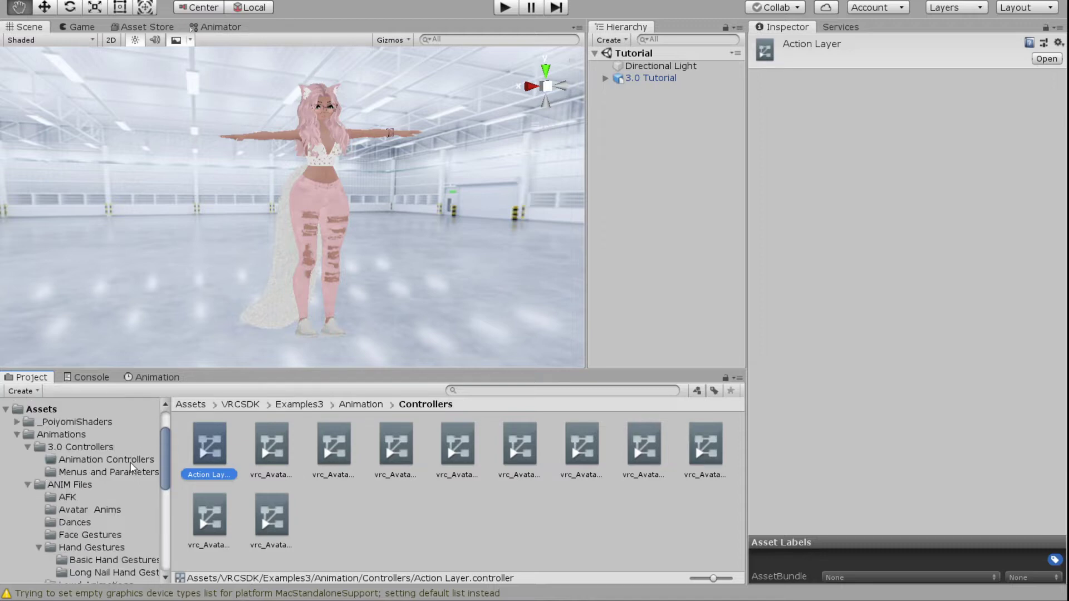
{"action": "left_click", "coordinate": [27, 484]}
{"action": "left_click_drag", "start_coordinate": [213, 443], "coordinate": [83, 459]}
{"action": "left_click", "coordinate": [72, 484]}
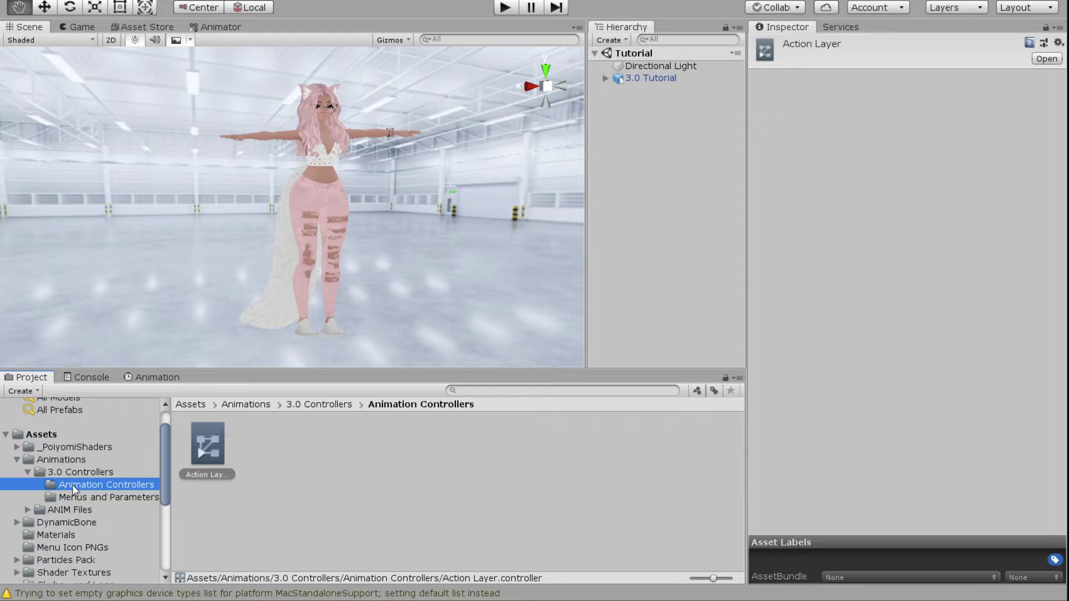
Open the Action Layer controller in the Animator and enlarge the graph area to show the whole state machine.
{"action": "double_click", "coordinate": [206, 438]}
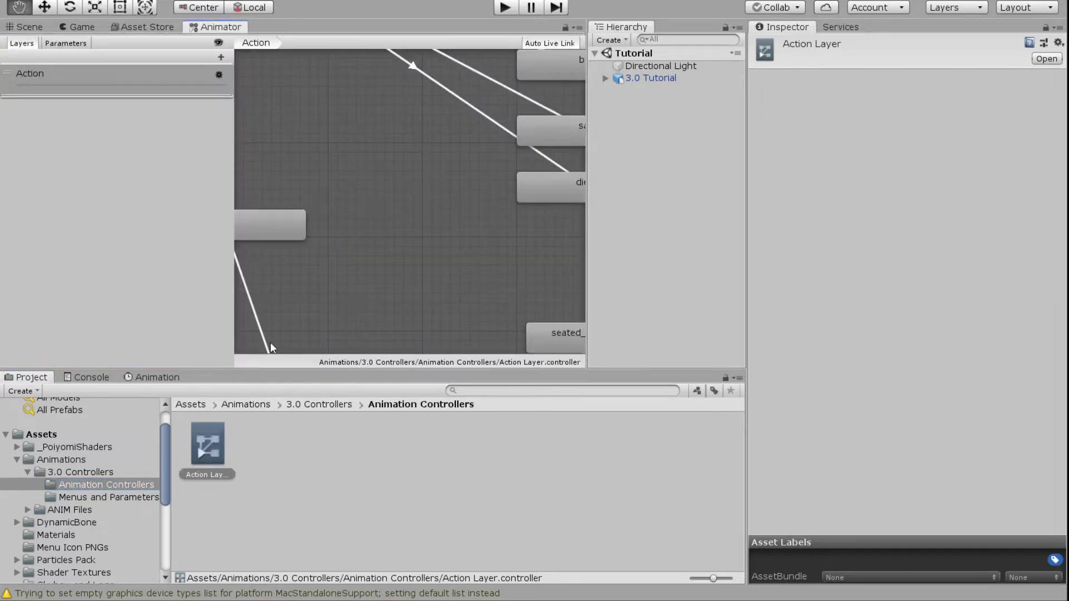
{"action": "scroll", "coordinate": [391, 135], "scroll_direction": "down", "scroll_amount": 5}
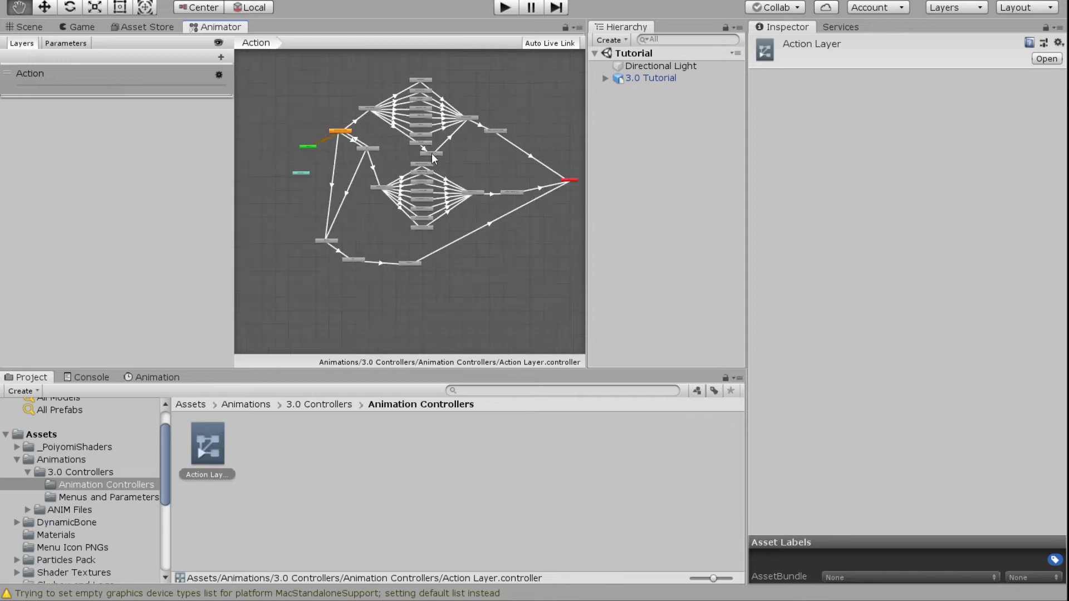
{"action": "middle_click_drag", "start_coordinate": [433, 153], "coordinate": [397, 180]}
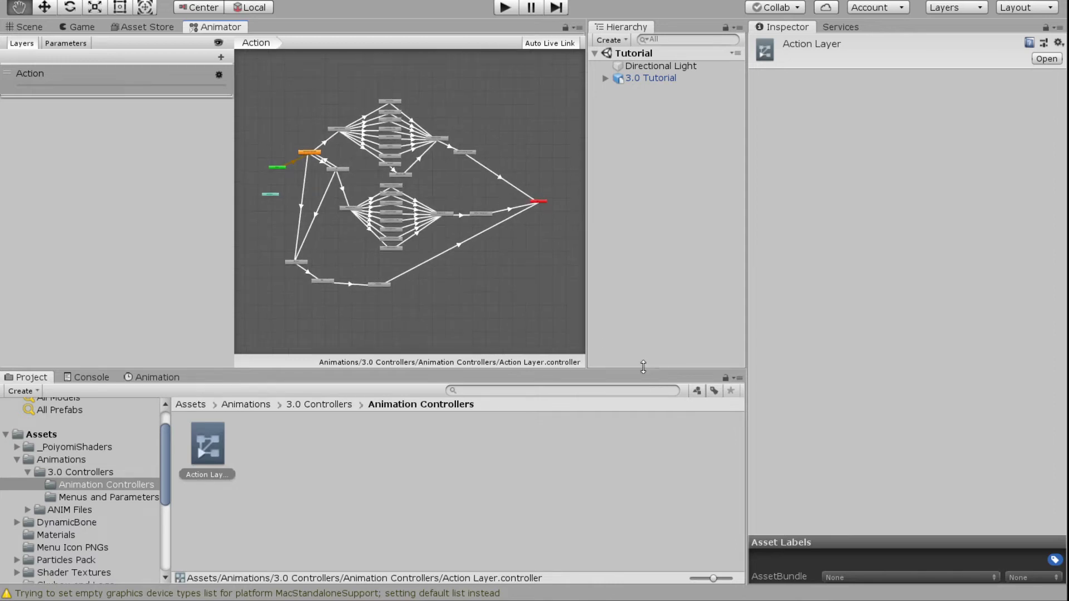
{"action": "left_click_drag", "start_coordinate": [643, 366], "coordinate": [643, 368]}
{"action": "left_click_drag", "start_coordinate": [746, 292], "coordinate": [768, 294]}
{"action": "left_click_drag", "start_coordinate": [605, 215], "coordinate": [634, 217]}
Examine the Action layer's state graph, from the overall layout to the standing emote states such as stand_wave and dance_loop.
{"action": "scroll", "coordinate": [286, 119], "scroll_direction": "up", "scroll_amount": 3}
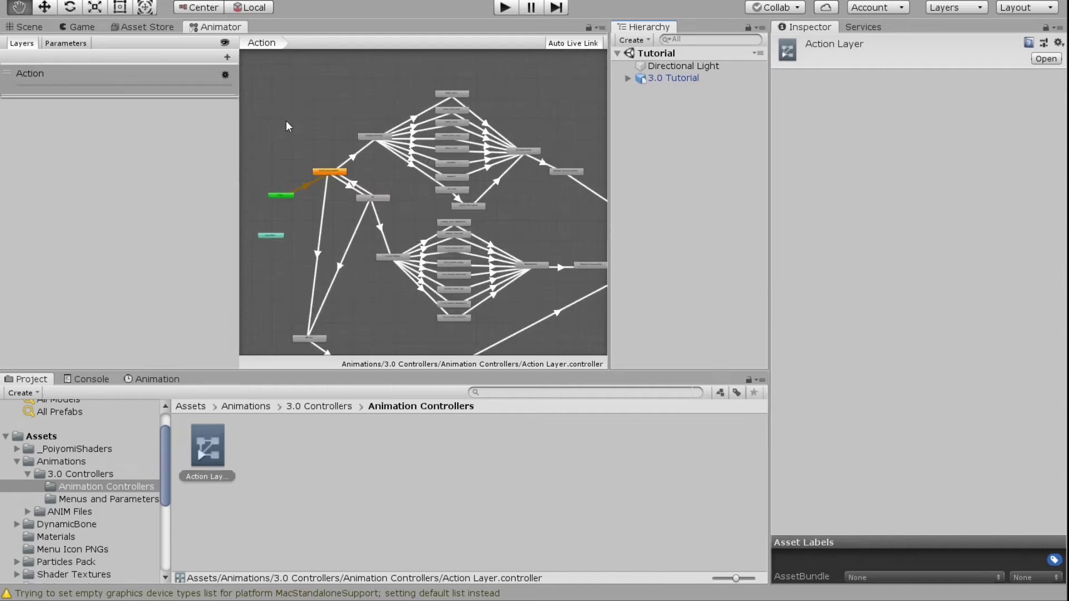
{"action": "scroll", "coordinate": [286, 120], "scroll_direction": "down", "scroll_amount": 2}
{"action": "scroll", "coordinate": [360, 149], "scroll_direction": "up", "scroll_amount": 1}
{"action": "scroll", "coordinate": [362, 155], "scroll_direction": "down", "scroll_amount": 2}
{"action": "scroll", "coordinate": [366, 169], "scroll_direction": "up", "scroll_amount": 2}
{"action": "middle_click_drag", "start_coordinate": [366, 168], "coordinate": [393, 203]}
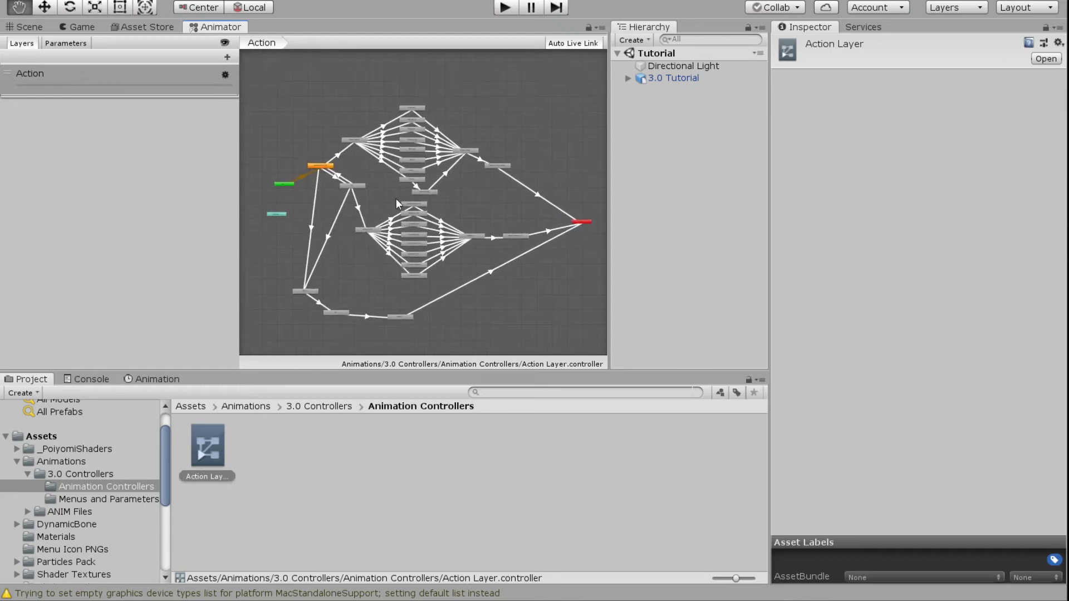
{"action": "scroll", "coordinate": [399, 198], "scroll_direction": "up", "scroll_amount": 1}
{"action": "scroll", "coordinate": [398, 198], "scroll_direction": "down", "scroll_amount": 2}
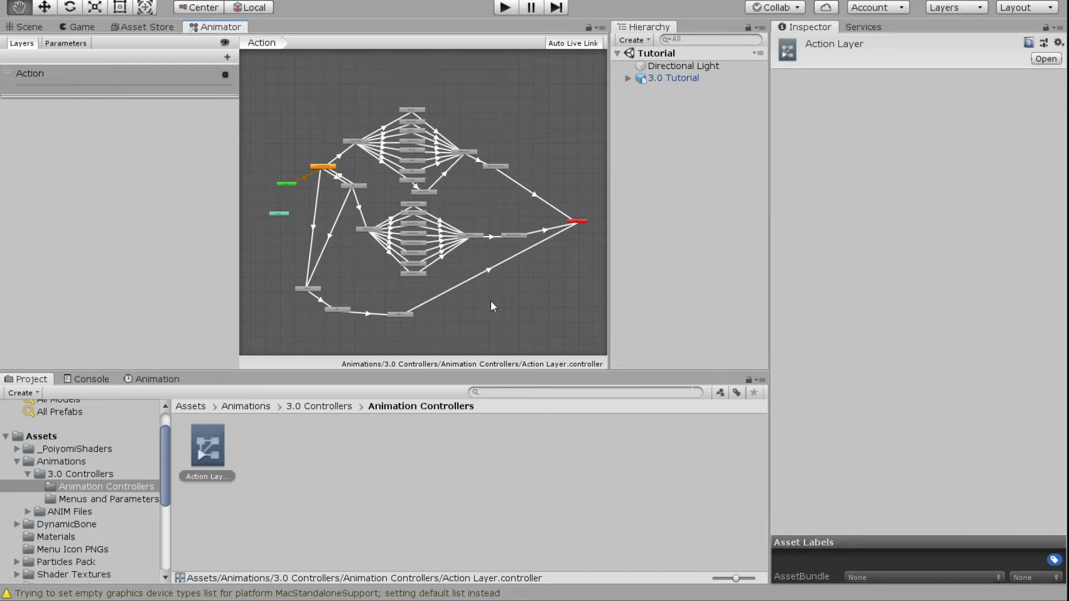
{"action": "scroll", "coordinate": [424, 133], "scroll_direction": "up", "scroll_amount": 2}
{"action": "scroll", "coordinate": [424, 131], "scroll_direction": "up", "scroll_amount": 3}
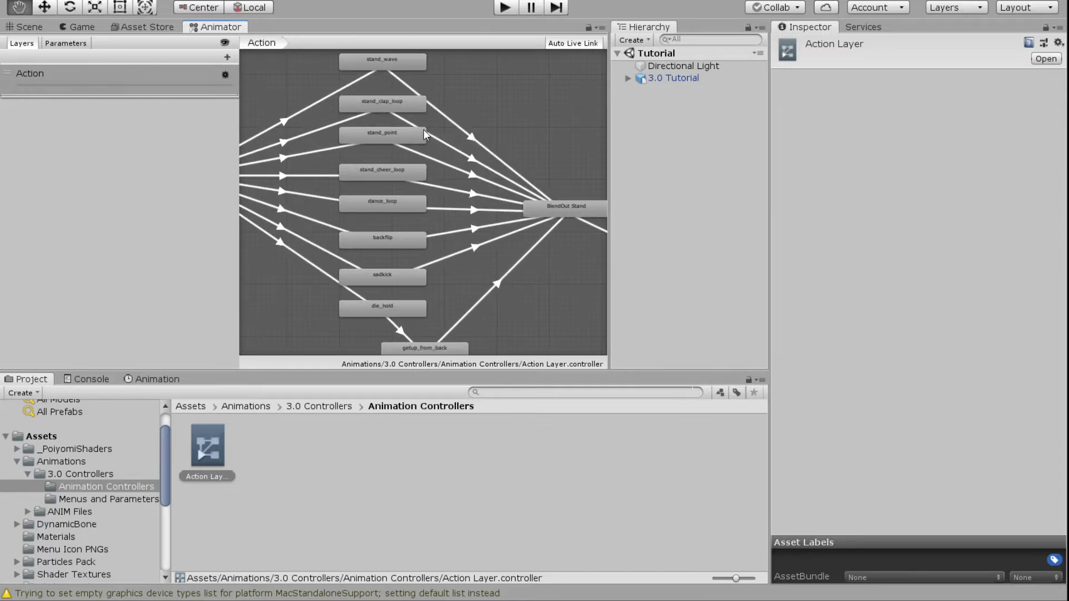
{"action": "middle_click_drag", "start_coordinate": [422, 210], "coordinate": [430, 235]}
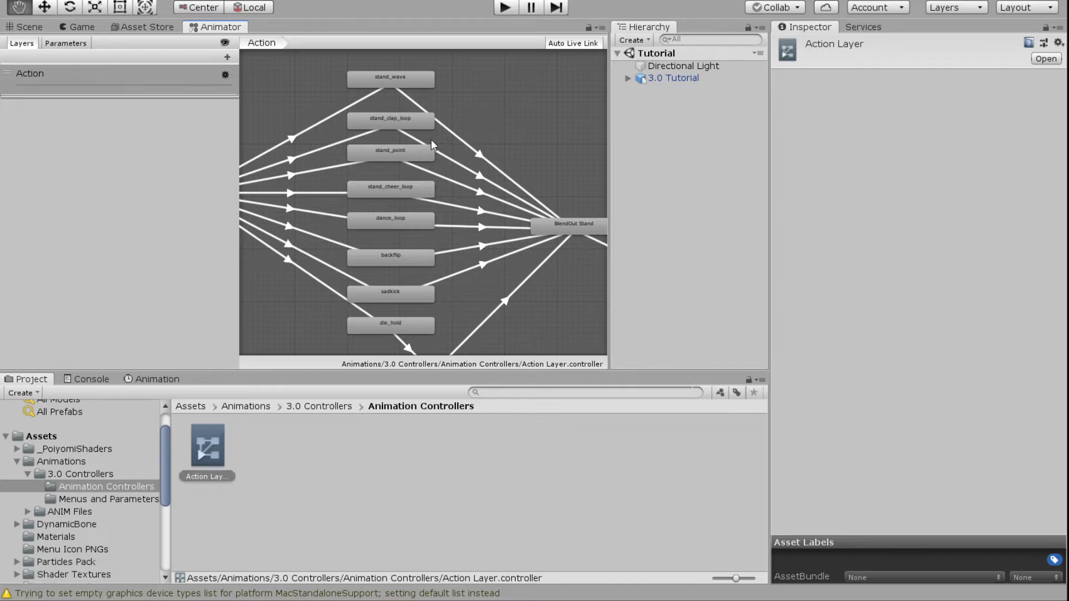
{"action": "scroll", "coordinate": [431, 140], "scroll_direction": "down", "scroll_amount": 5}
{"action": "scroll", "coordinate": [431, 149], "scroll_direction": "up", "scroll_amount": 8}
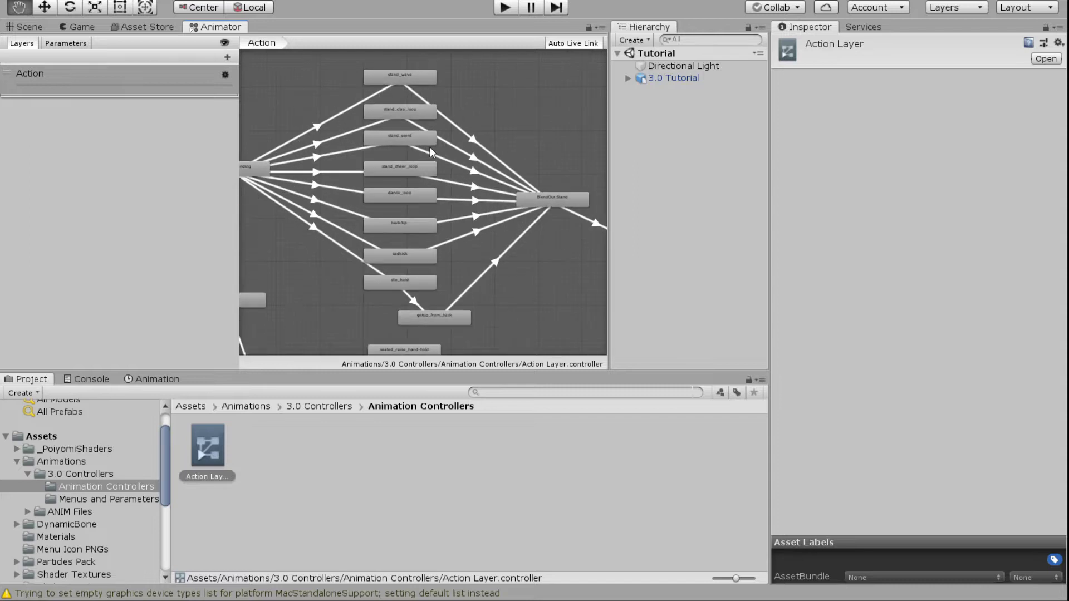
{"action": "scroll", "coordinate": [369, 182], "scroll_direction": "up", "scroll_amount": 3}
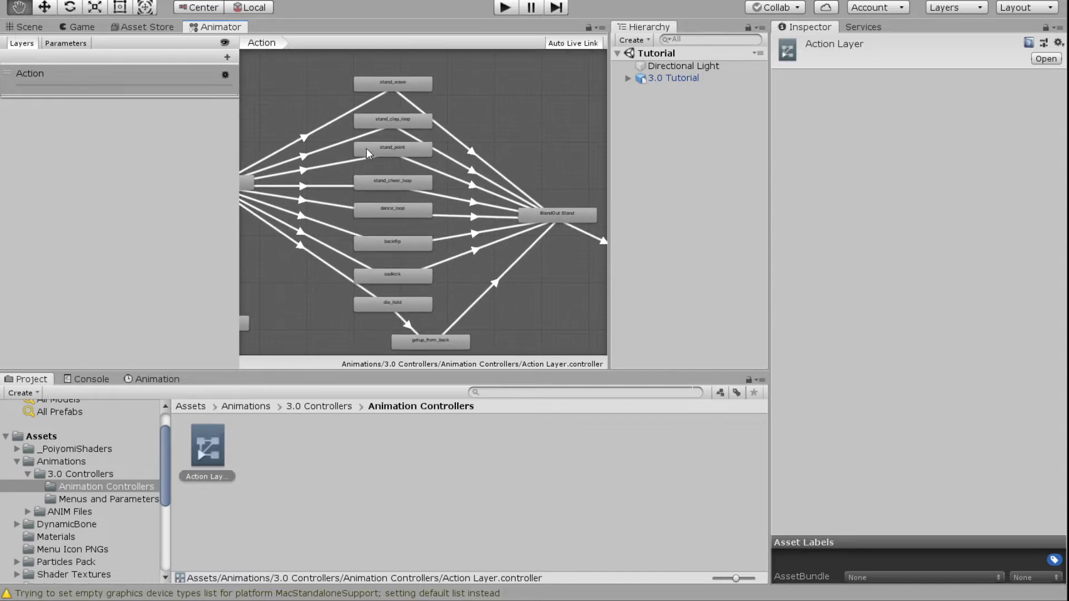
Select the stand_wave state and inspect its motion, comparing the standing and seated emote groups in the graph.
{"action": "left_click", "coordinate": [388, 79]}
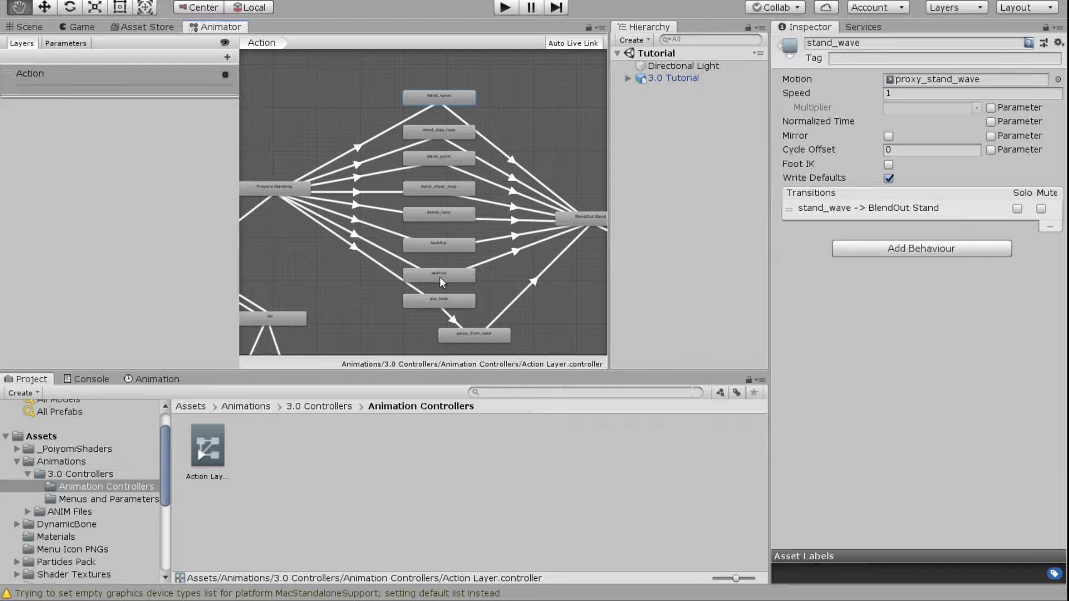
{"action": "scroll", "coordinate": [440, 278], "scroll_direction": "down", "scroll_amount": 5}
{"action": "middle_click_drag", "start_coordinate": [436, 272], "coordinate": [428, 135]}
{"action": "scroll", "coordinate": [337, 281], "scroll_direction": "up", "scroll_amount": 4}
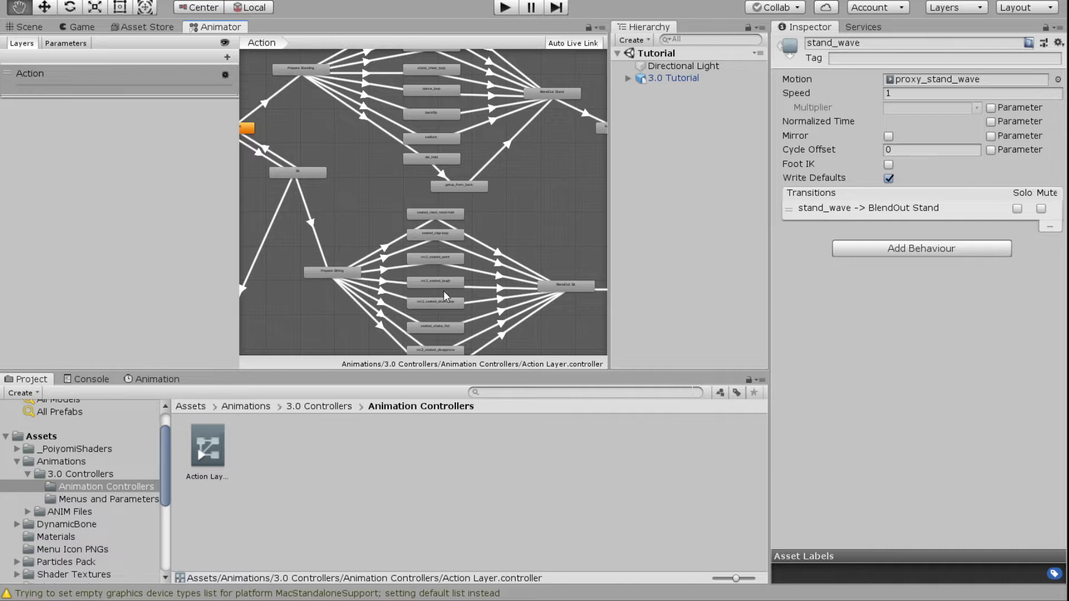
{"action": "middle_click_drag", "start_coordinate": [452, 187], "coordinate": [419, 295]}
{"action": "scroll", "coordinate": [418, 284], "scroll_direction": "up", "scroll_amount": 3}
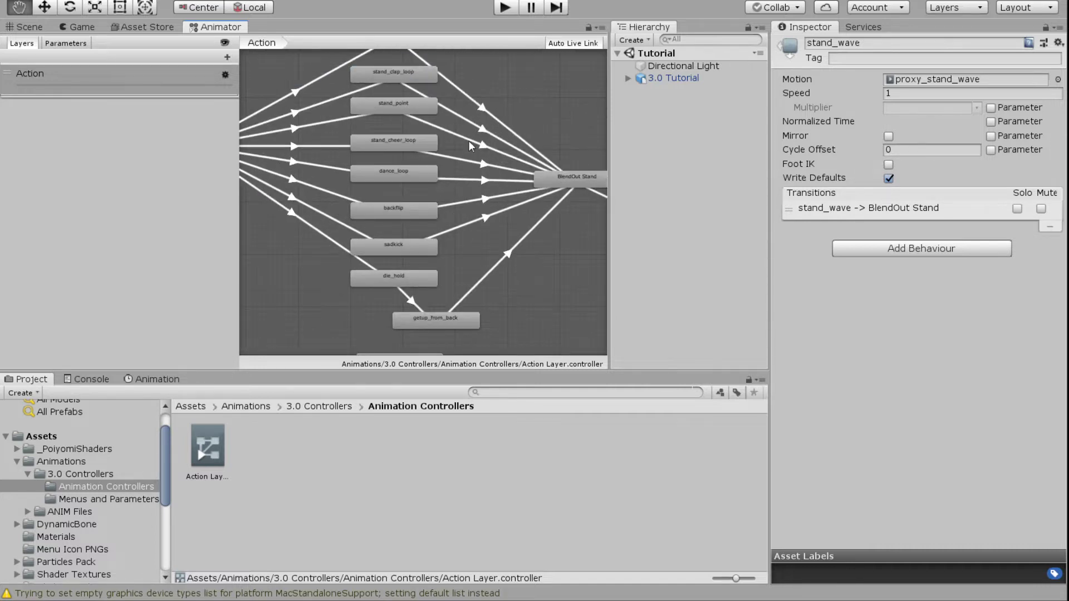
{"action": "scroll", "coordinate": [458, 175], "scroll_direction": "up", "scroll_amount": 3}
{"action": "scroll", "coordinate": [458, 177], "scroll_direction": "down", "scroll_amount": 2}
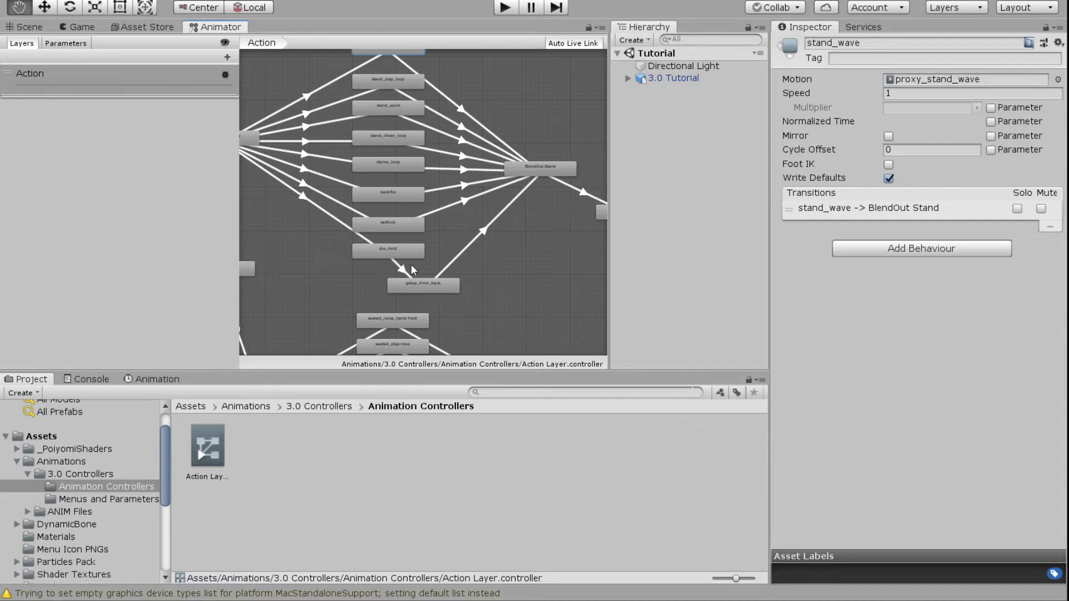
{"action": "middle_click_drag", "start_coordinate": [404, 268], "coordinate": [406, 292]}
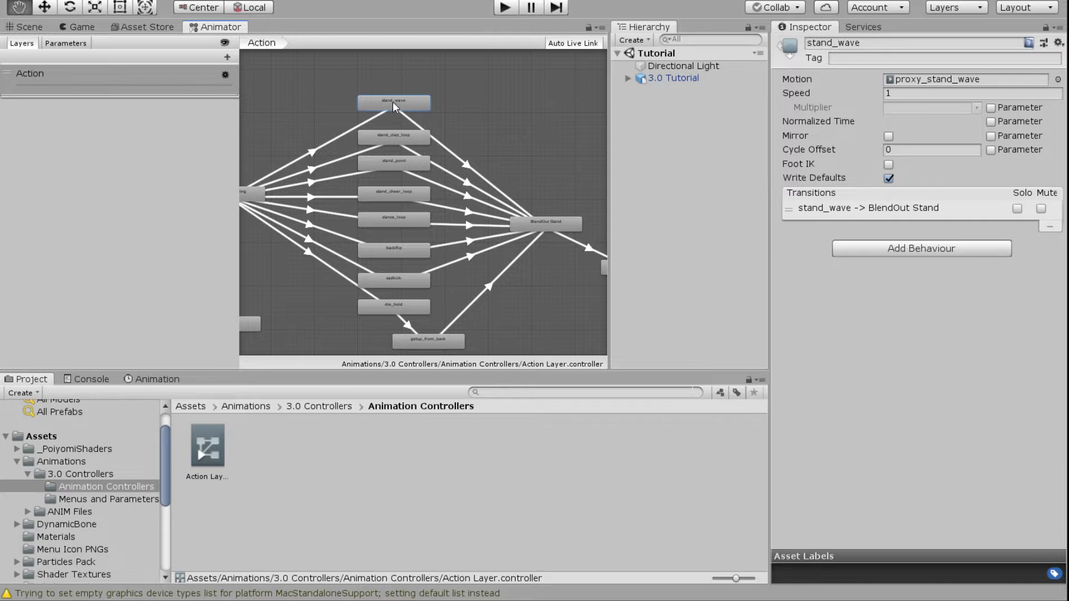
{"action": "scroll", "coordinate": [392, 99], "scroll_direction": "up", "scroll_amount": 3}
{"action": "scroll", "coordinate": [393, 129], "scroll_direction": "down", "scroll_amount": 4}
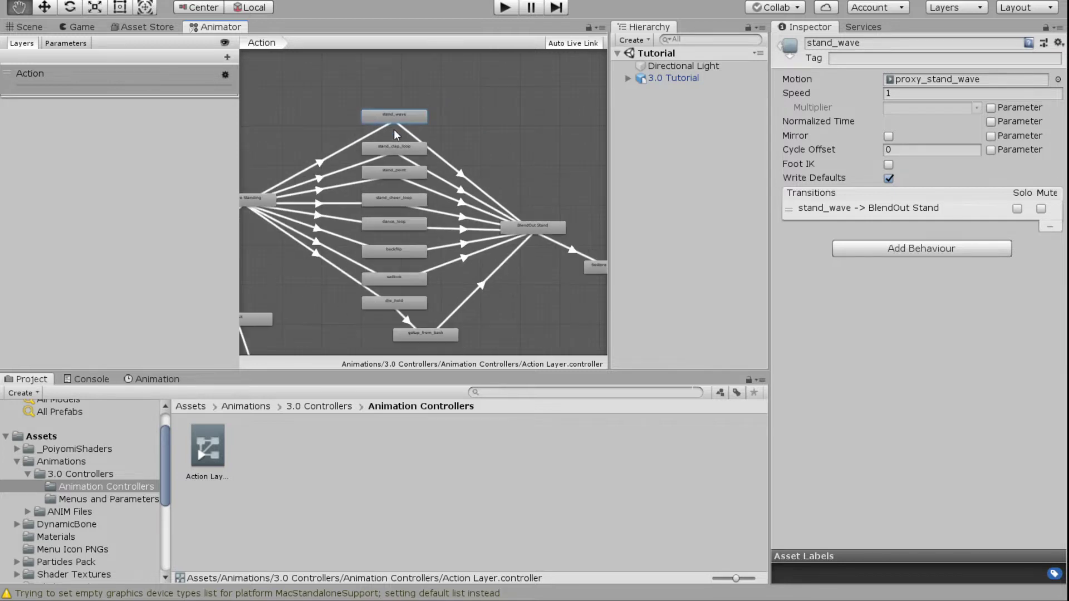
{"action": "scroll", "coordinate": [393, 129], "scroll_direction": "down", "scroll_amount": 1}
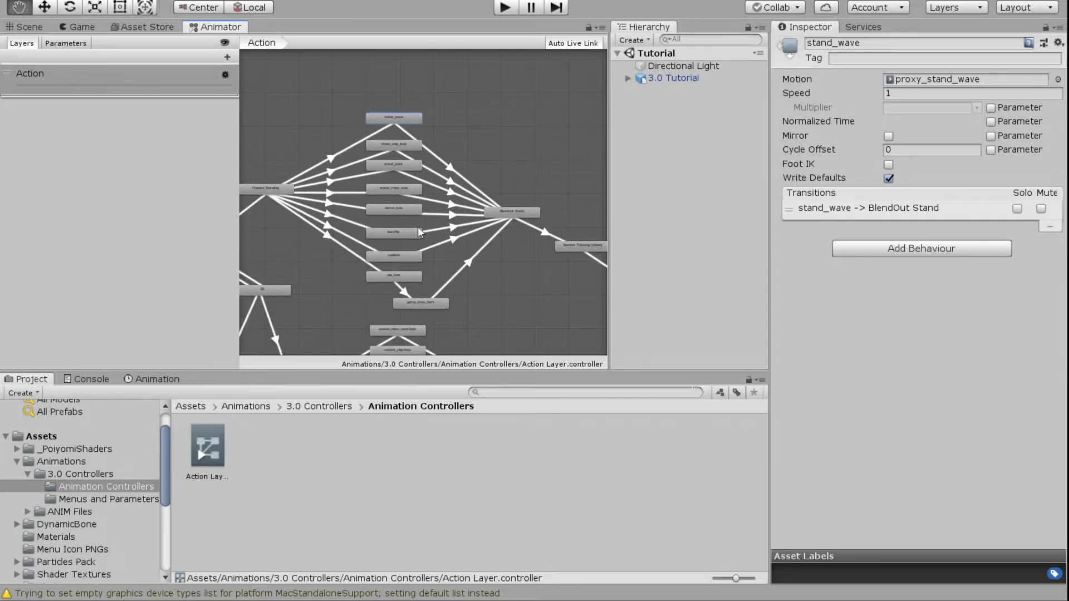
Assign the Twerk 2 animation as the stand_wave state's motion and rename the state twerk 2.
{"action": "scroll", "coordinate": [397, 136], "scroll_direction": "up", "scroll_amount": 2}
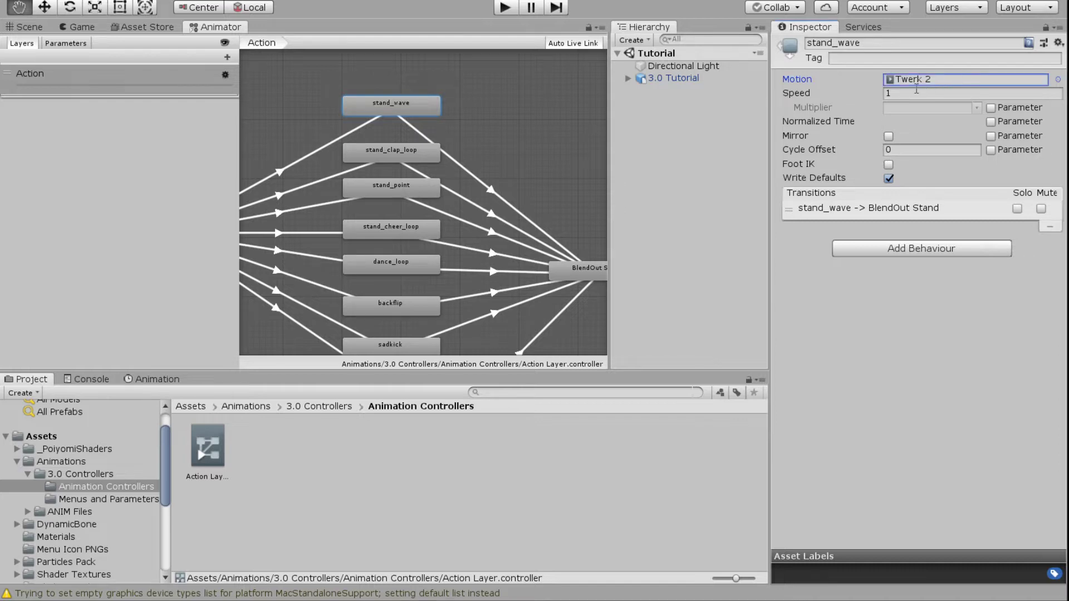
{"action": "left_click", "coordinate": [864, 44]}
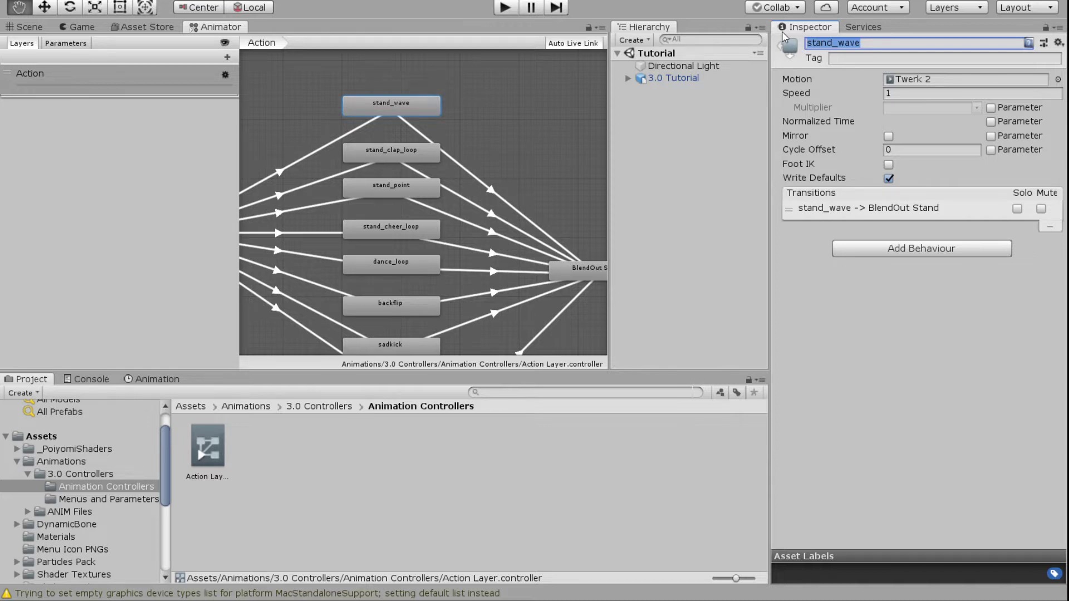
{"action": "type", "text": "twerk 2"}
{"action": "key", "text": "Return"}
Rename the stand_clap_loop state as twerk 3.
{"action": "left_click", "coordinate": [383, 158]}
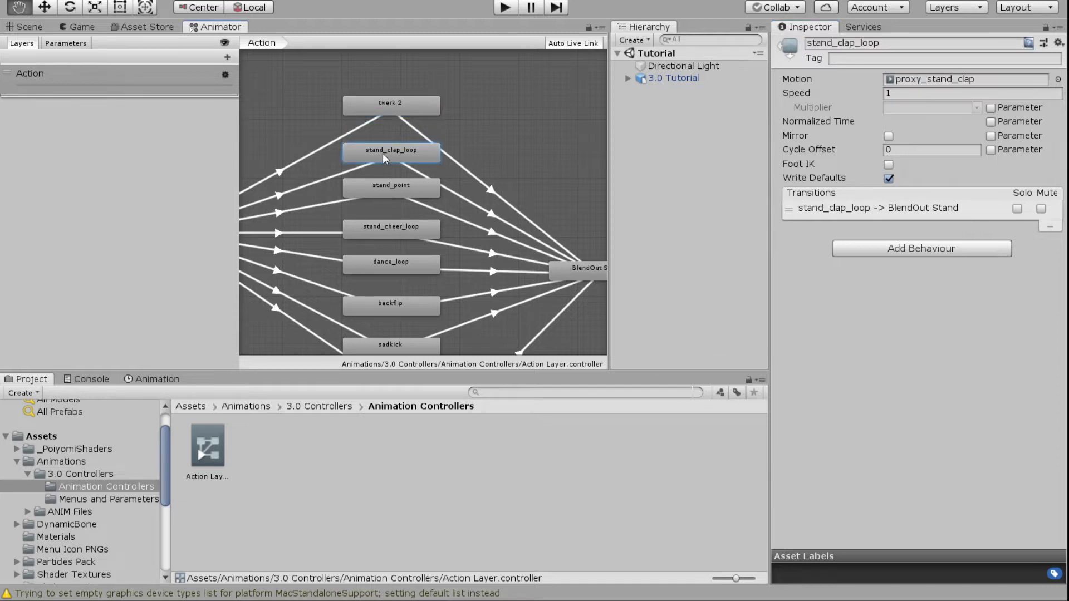
{"action": "scroll", "coordinate": [383, 153], "scroll_direction": "down", "scroll_amount": 3}
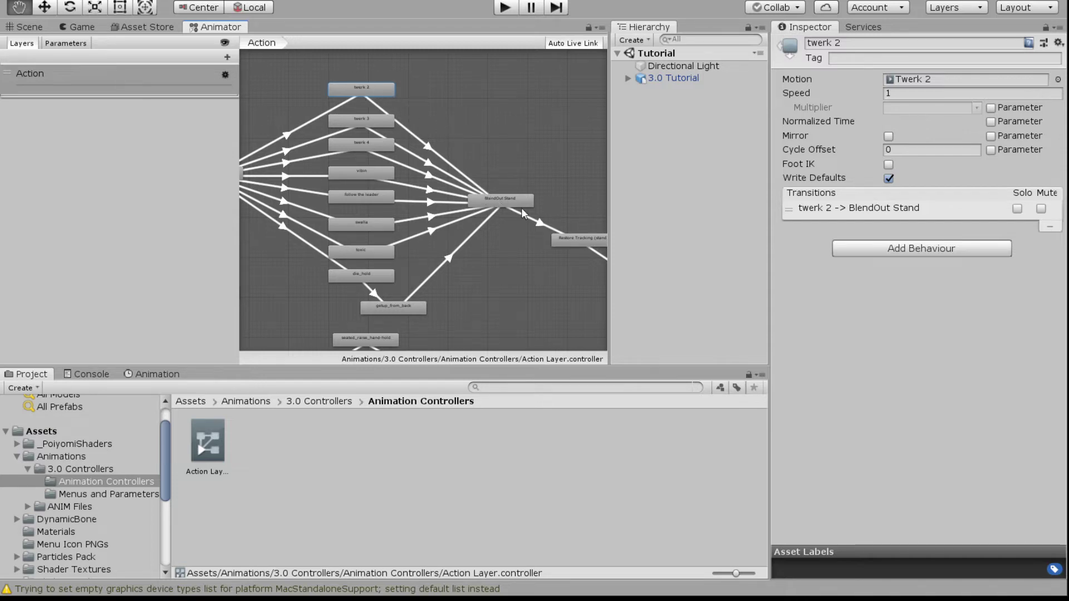
Disable exit time on the twerk 2 and twerk 4 transitions to BlendOut Stand, and check the twerk 3, vibin and follow the leader transitions.
{"action": "left_click", "coordinate": [427, 144]}
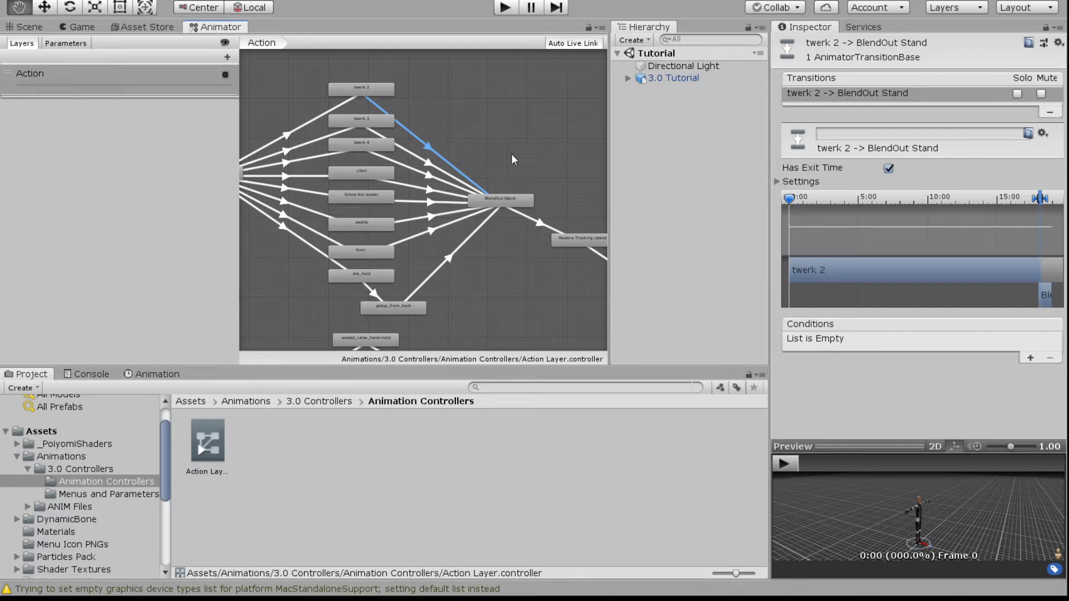
{"action": "left_click", "coordinate": [889, 169]}
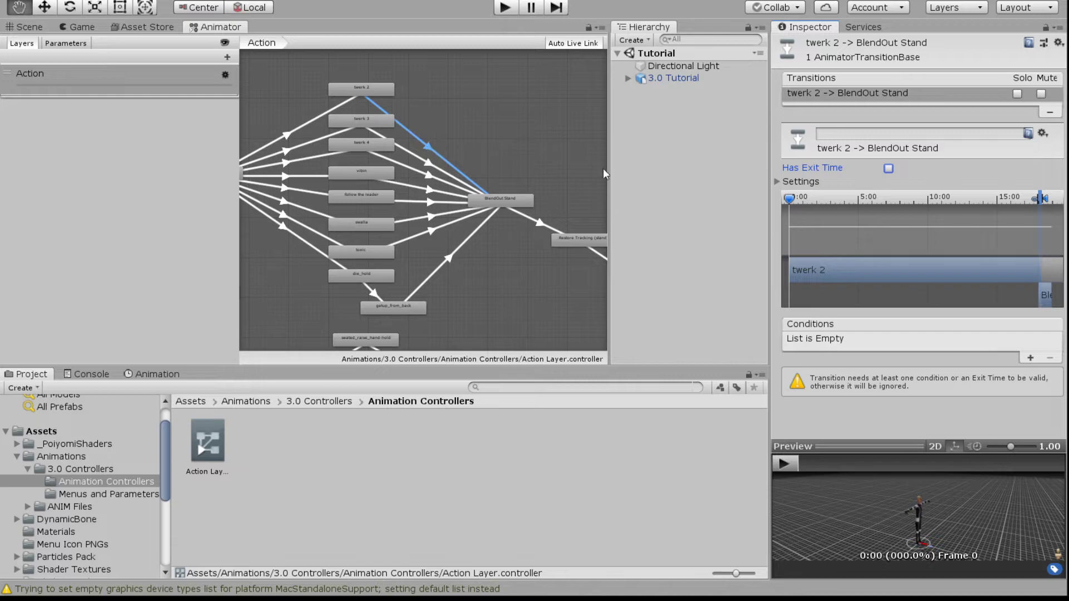
{"action": "left_click", "coordinate": [415, 169]}
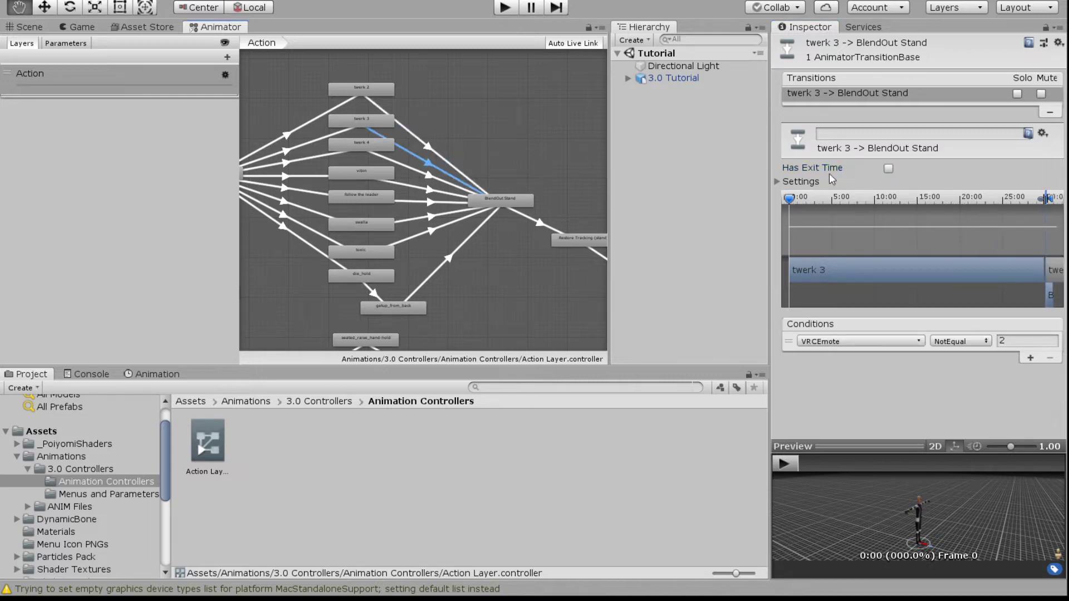
{"action": "left_click", "coordinate": [426, 177]}
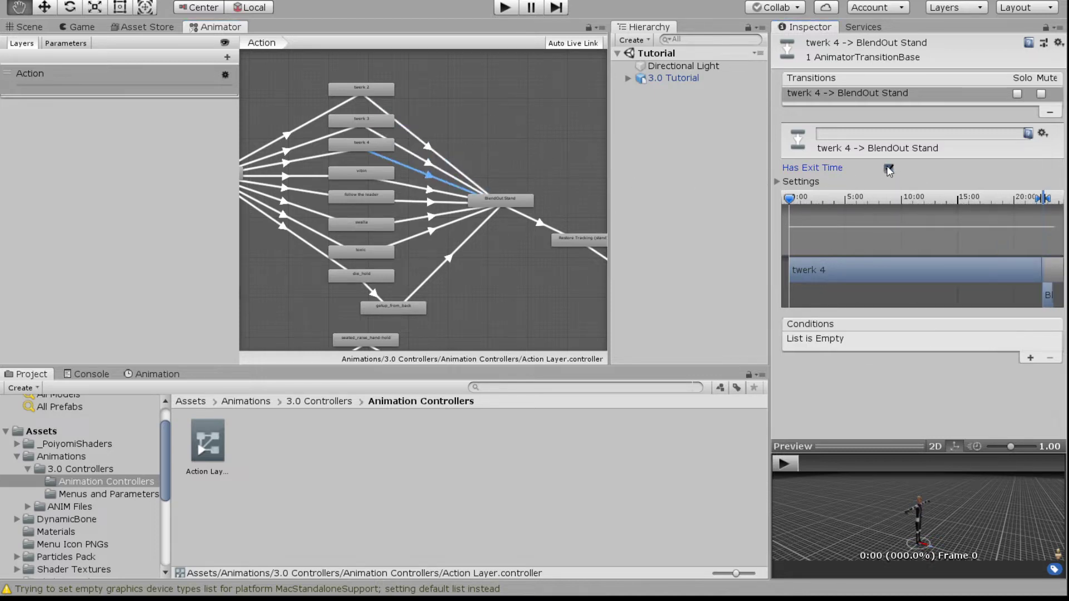
{"action": "left_click", "coordinate": [888, 168]}
{"action": "left_click", "coordinate": [413, 185]}
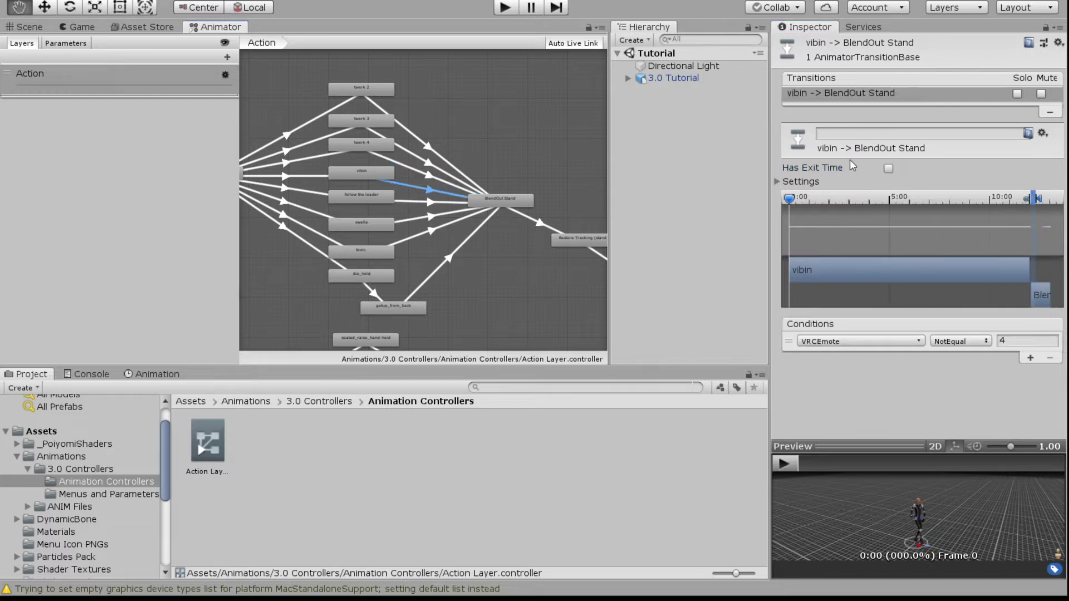
{"action": "left_click", "coordinate": [412, 202]}
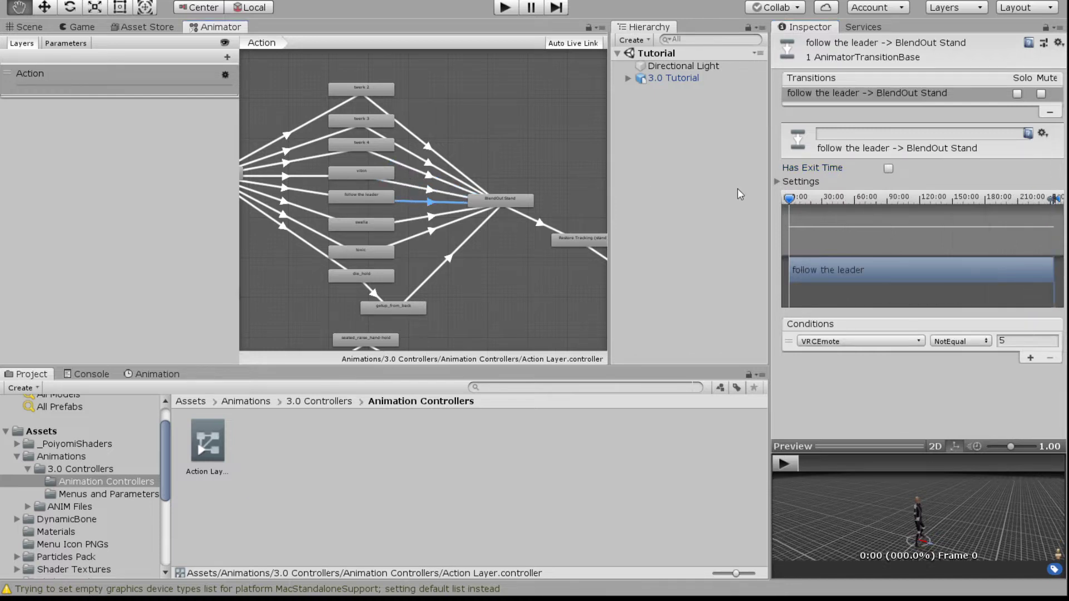
{"action": "left_click", "coordinate": [422, 183]}
Assign the Action Layer controller to the Action playable layer in the 3.0 Tutorial avatar's VRC Avatar Descriptor.
{"action": "scroll", "coordinate": [422, 199], "scroll_direction": "down", "scroll_amount": 1}
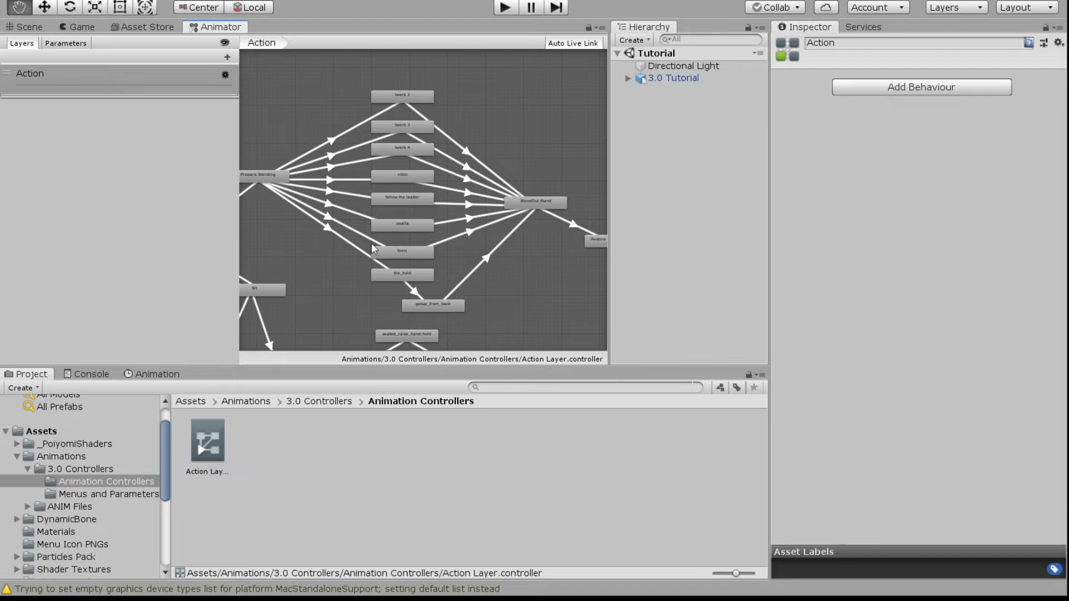
{"action": "scroll", "coordinate": [411, 146], "scroll_direction": "down", "scroll_amount": 1}
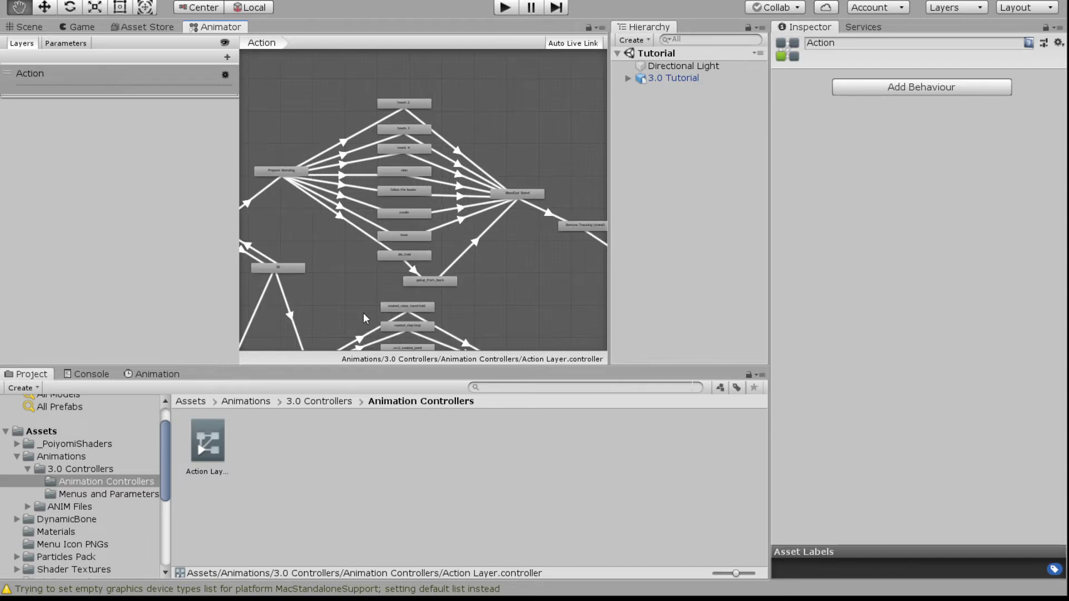
{"action": "scroll", "coordinate": [363, 312], "scroll_direction": "down", "scroll_amount": 3}
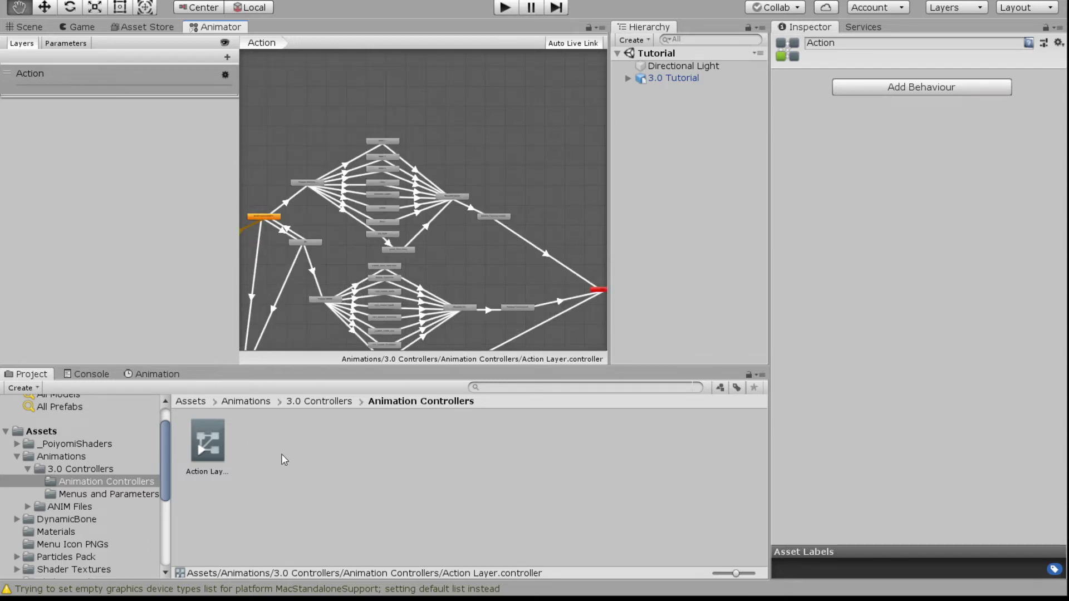
{"action": "left_click", "coordinate": [671, 78]}
{"action": "scroll", "coordinate": [825, 268], "scroll_direction": "down", "scroll_amount": 5}
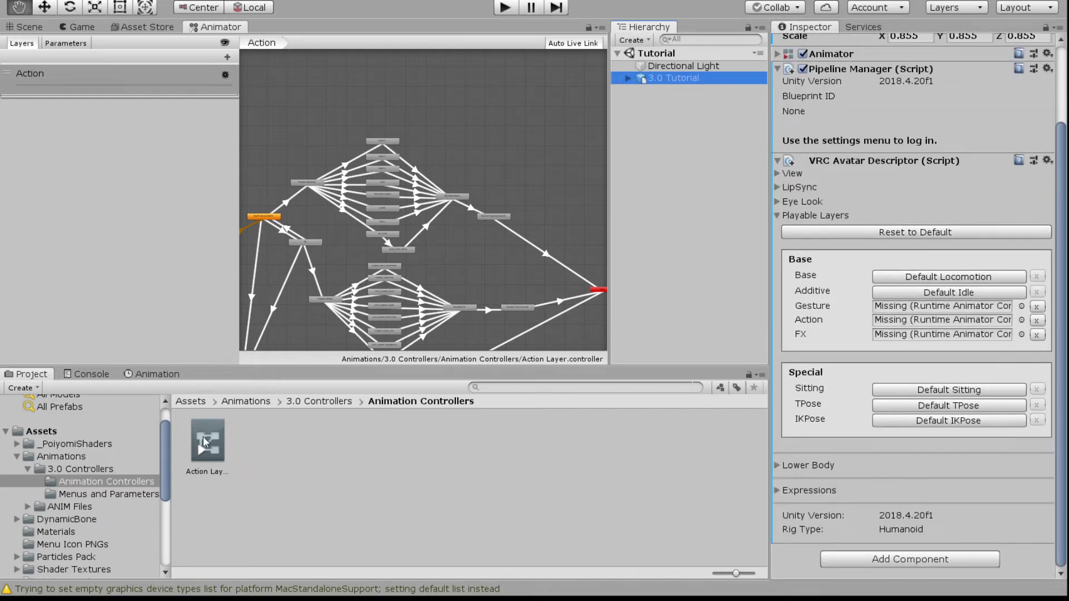
{"action": "left_click_drag", "start_coordinate": [203, 436], "coordinate": [904, 316]}
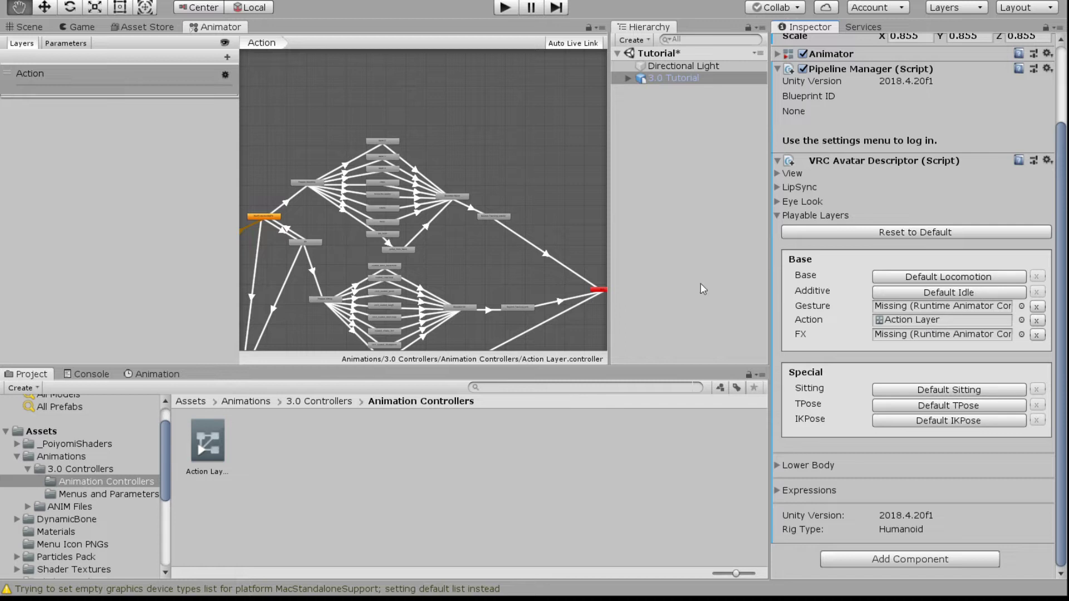
Open the Menus and Parameters folder in 3.0 Controllers and inspect the Parameters asset's parameter names and types.
{"action": "scroll", "coordinate": [448, 236], "scroll_direction": "up", "scroll_amount": 2}
{"action": "scroll", "coordinate": [447, 253], "scroll_direction": "up", "scroll_amount": 5}
{"action": "middle_click_drag", "start_coordinate": [446, 253], "coordinate": [450, 410]}
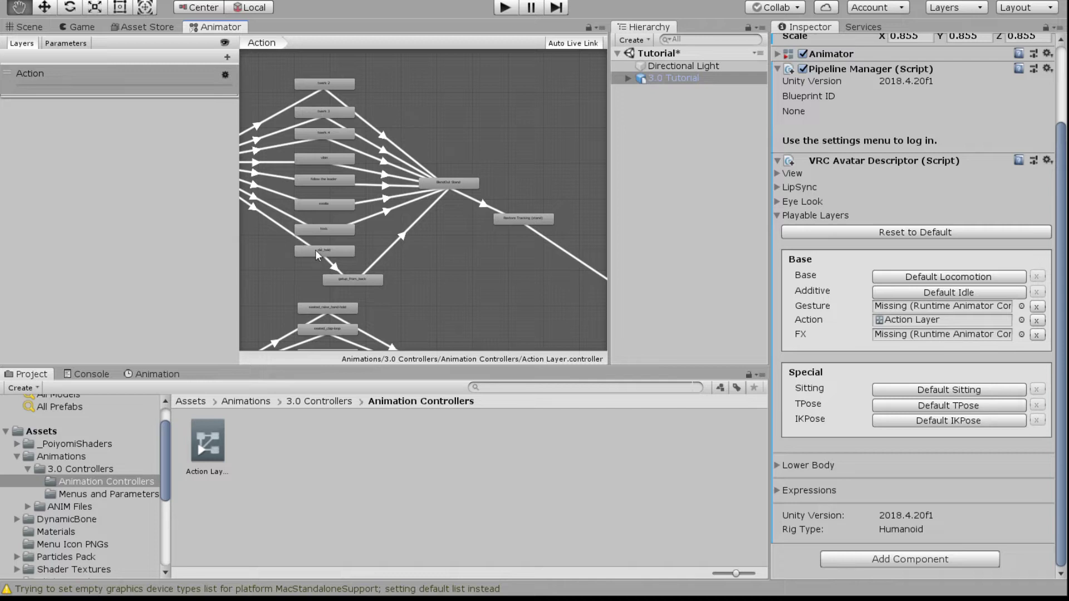
{"action": "left_click", "coordinate": [310, 402]}
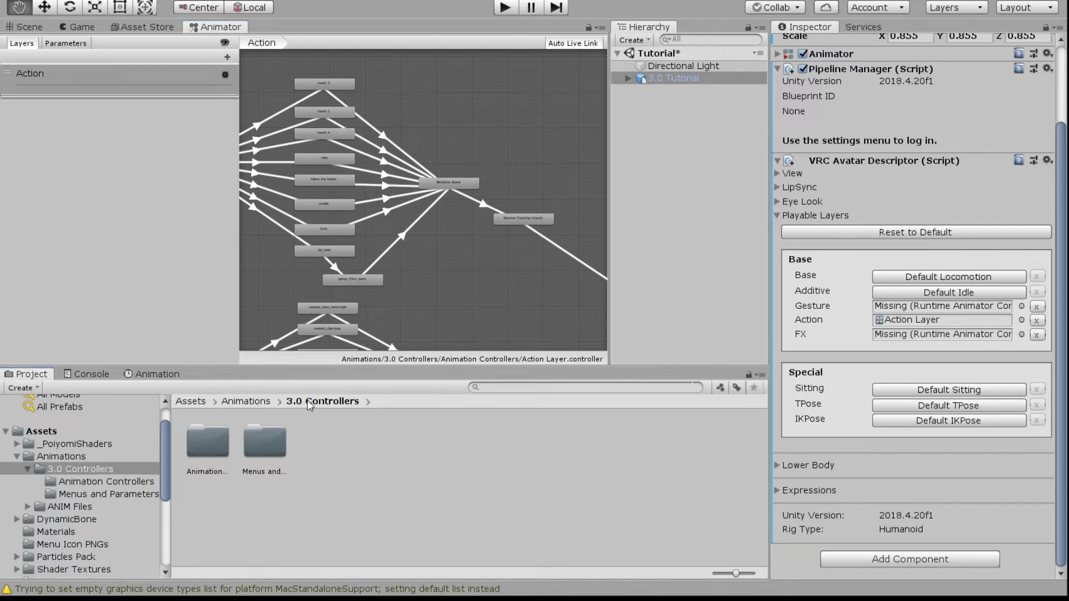
{"action": "double_click", "coordinate": [272, 442]}
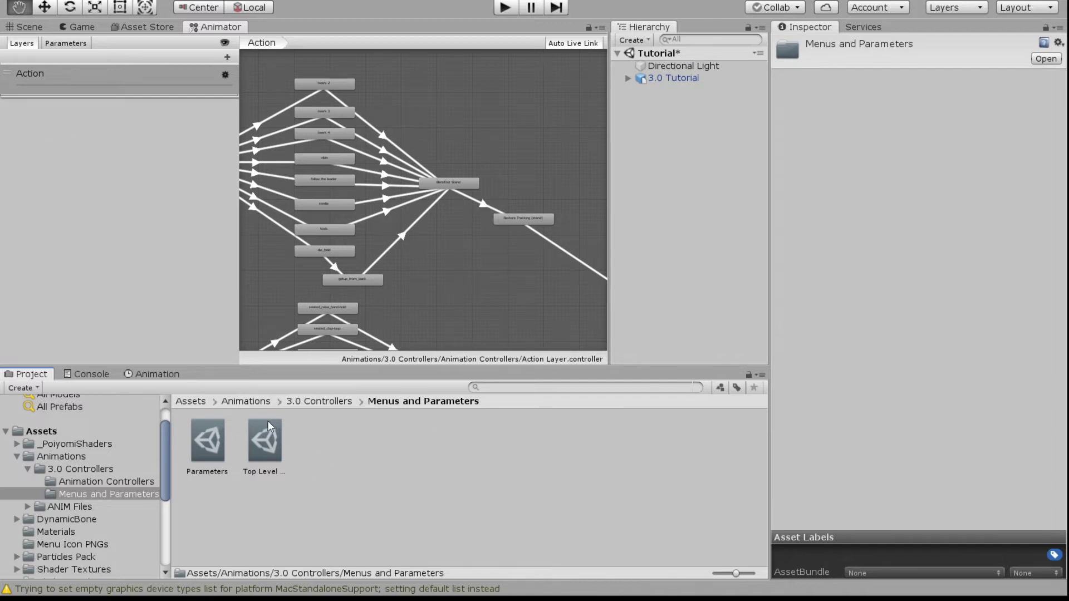
{"action": "left_click", "coordinate": [208, 446]}
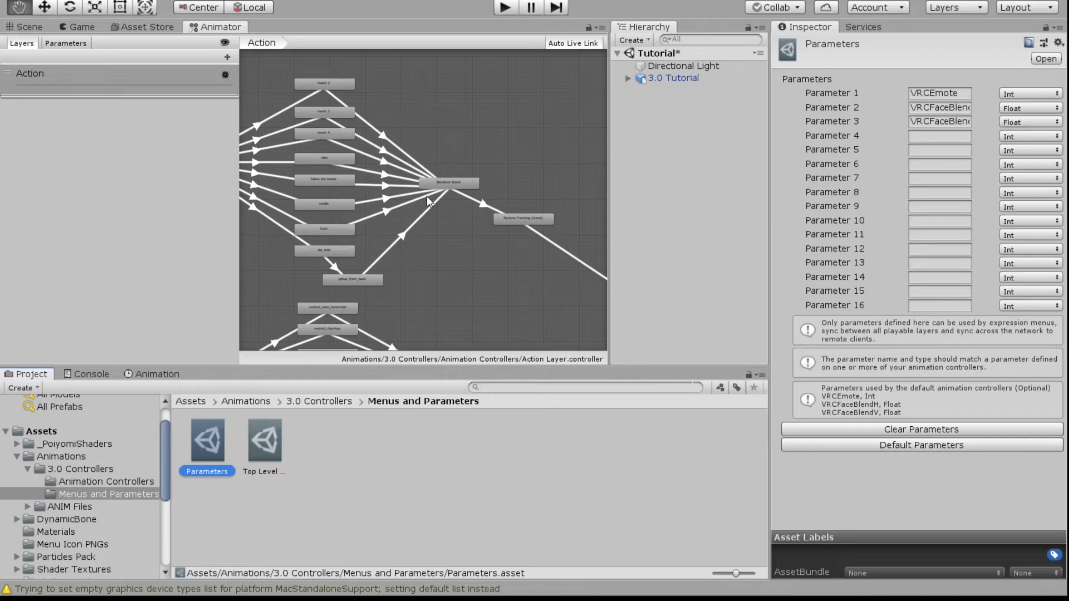
Inspect the VRCEmote conditions on the Prepare Standing transitions to twerk 2, twerk 3 and twerk 4.
{"action": "left_click", "coordinate": [335, 84]}
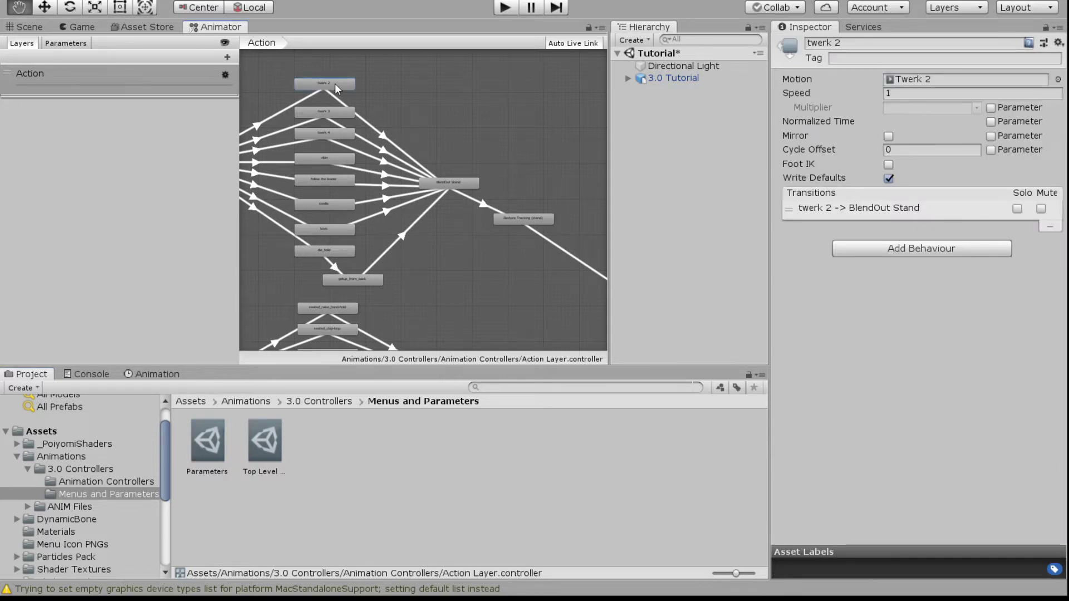
{"action": "left_click", "coordinate": [325, 91]}
{"action": "middle_click_drag", "start_coordinate": [284, 124], "coordinate": [398, 167]}
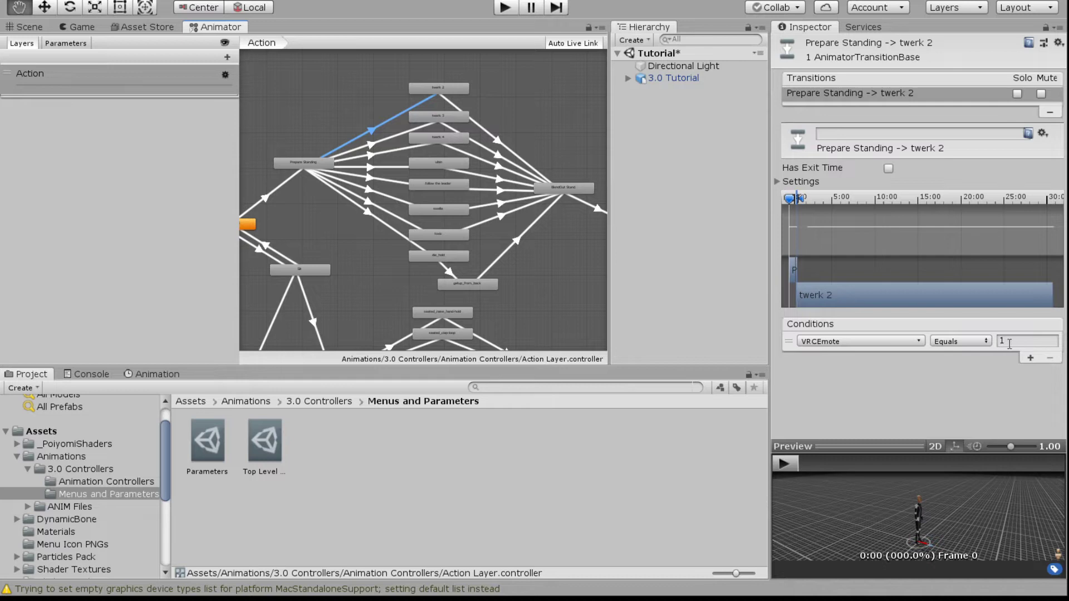
{"action": "left_click", "coordinate": [378, 141]}
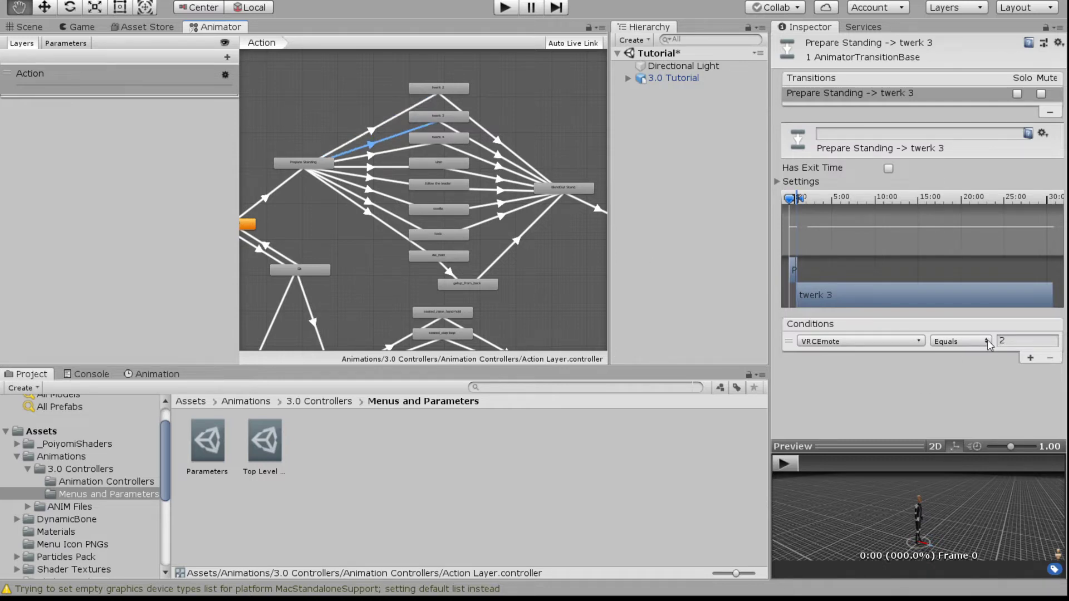
{"action": "left_click", "coordinate": [373, 154]}
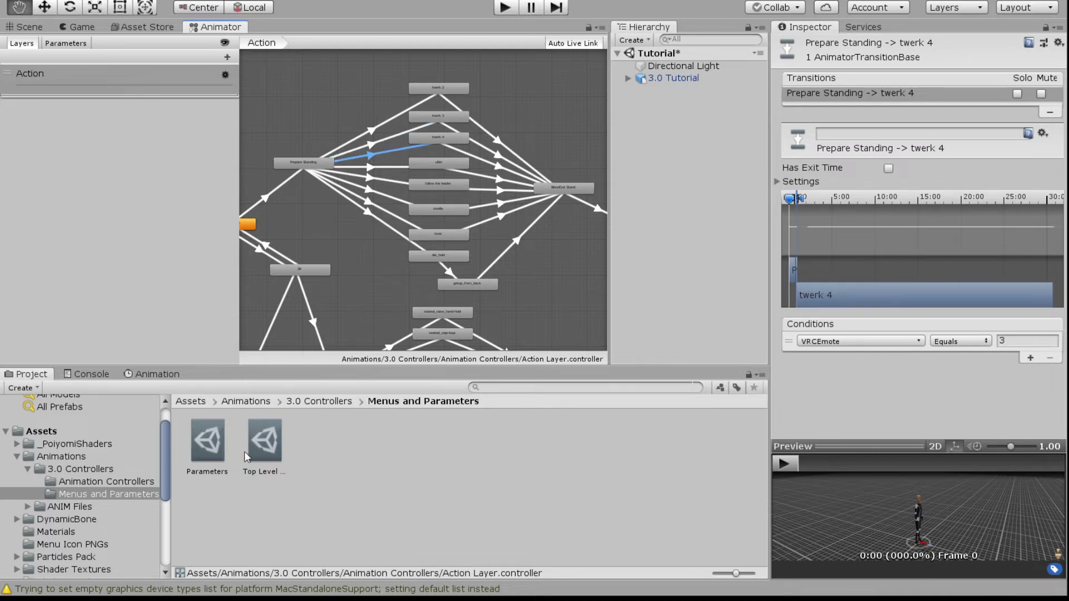
Duplicate the Top Level Menu asset and rename the copy Emotes.
{"action": "left_click", "coordinate": [256, 439]}
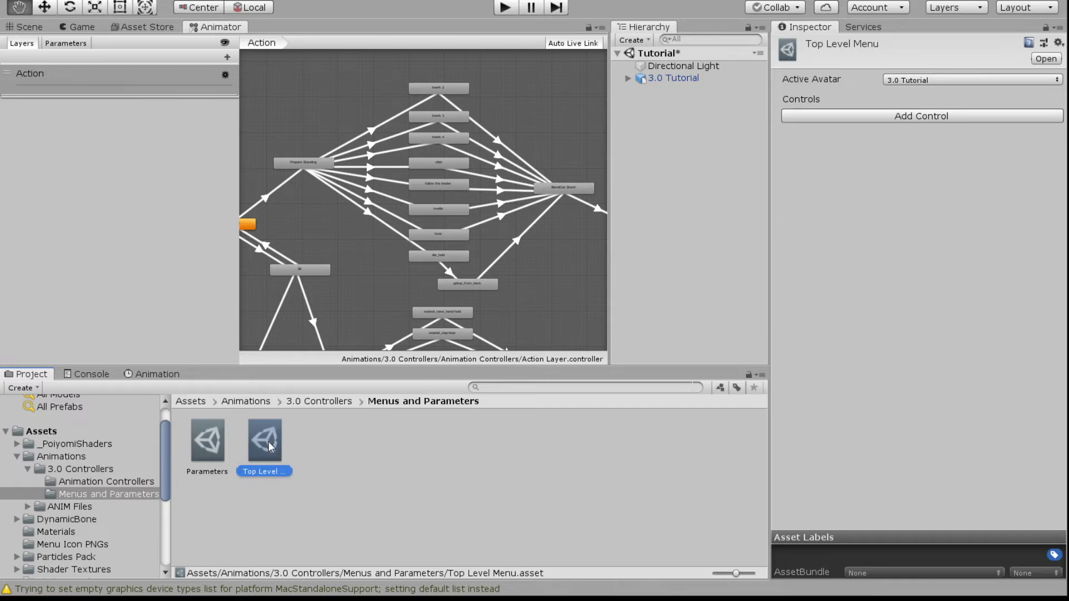
{"action": "key", "text": "ctrl+d"}
{"action": "left_click", "coordinate": [321, 472]}
{"action": "type", "text": "Emotes"}
{"action": "key", "text": "Return"}
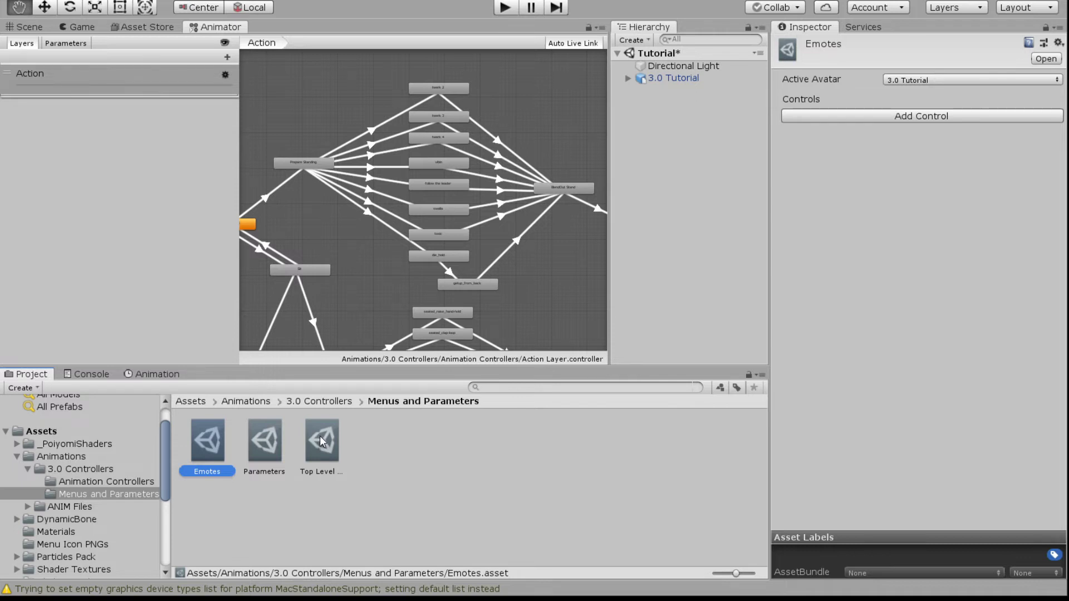
Add a control to the Top Level Menu and set its type to Sub Menu.
{"action": "left_click", "coordinate": [321, 441]}
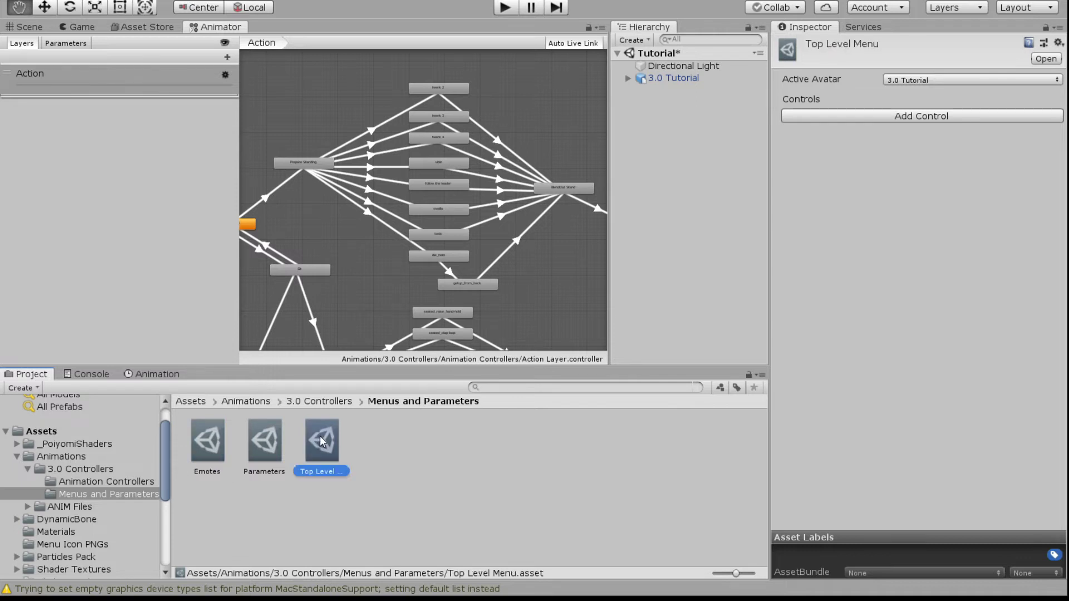
{"action": "left_click", "coordinate": [929, 117]}
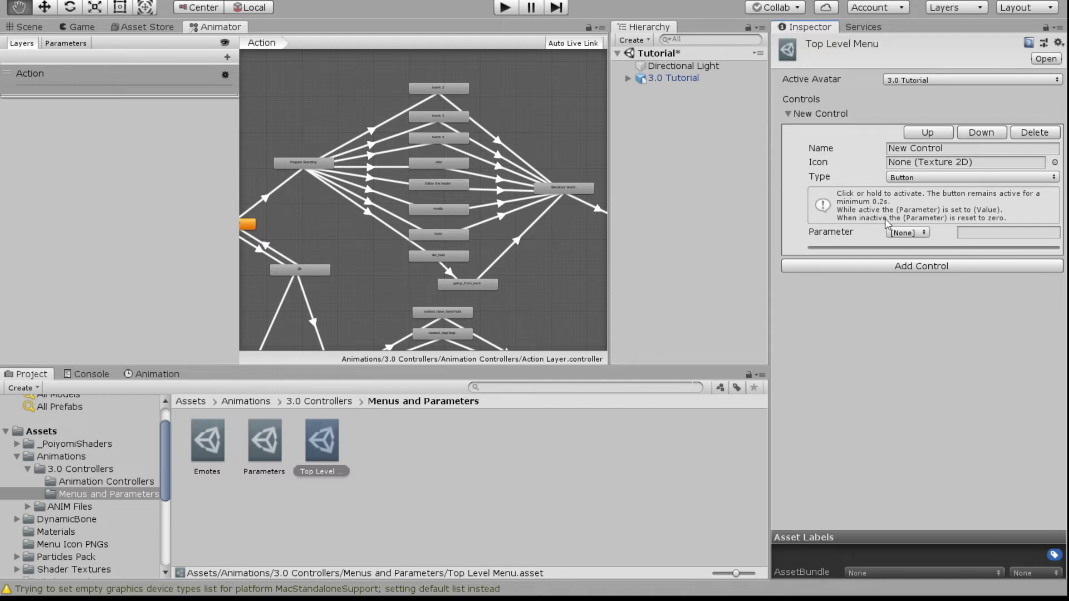
{"action": "left_click", "coordinate": [900, 178]}
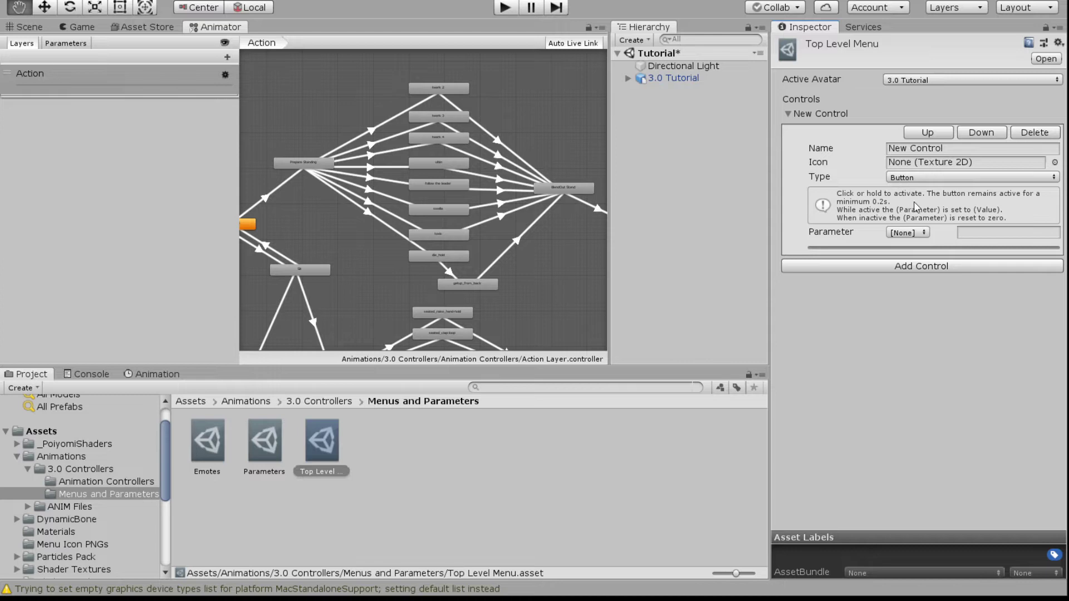
{"action": "left_click", "coordinate": [924, 230]}
Name the new Top Level Menu control Emotes and give it the Human Menu Icon 4 icon.
{"action": "left_click", "coordinate": [909, 147]}
{"action": "left_click_drag", "start_coordinate": [950, 148], "coordinate": [887, 149]}
{"action": "type", "text": "E"}
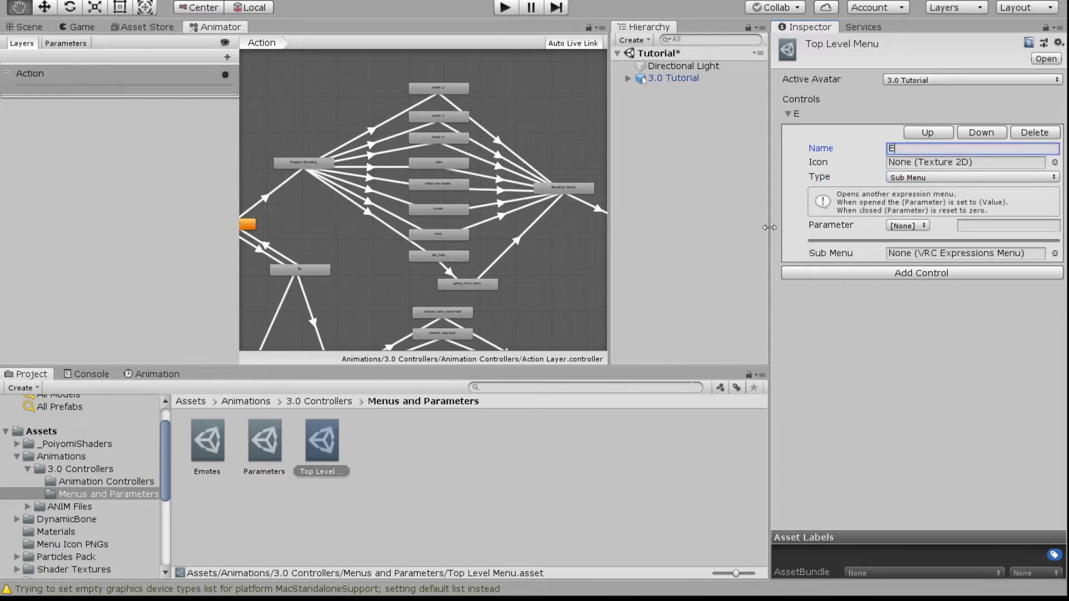
{"action": "type", "text": "motes"}
{"action": "key", "text": "Return"}
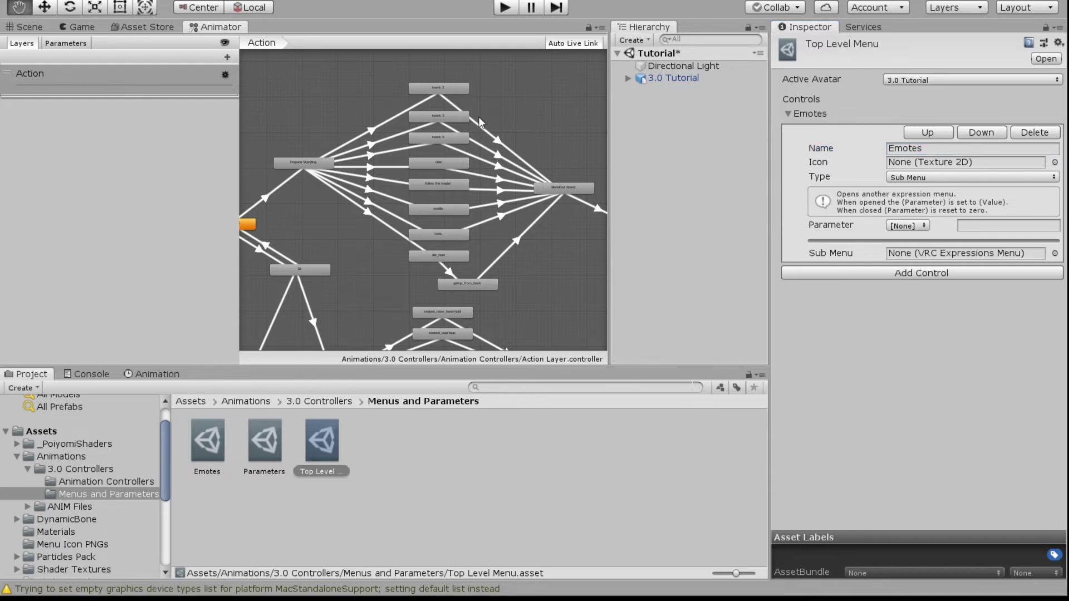
{"action": "key", "text": "Return"}
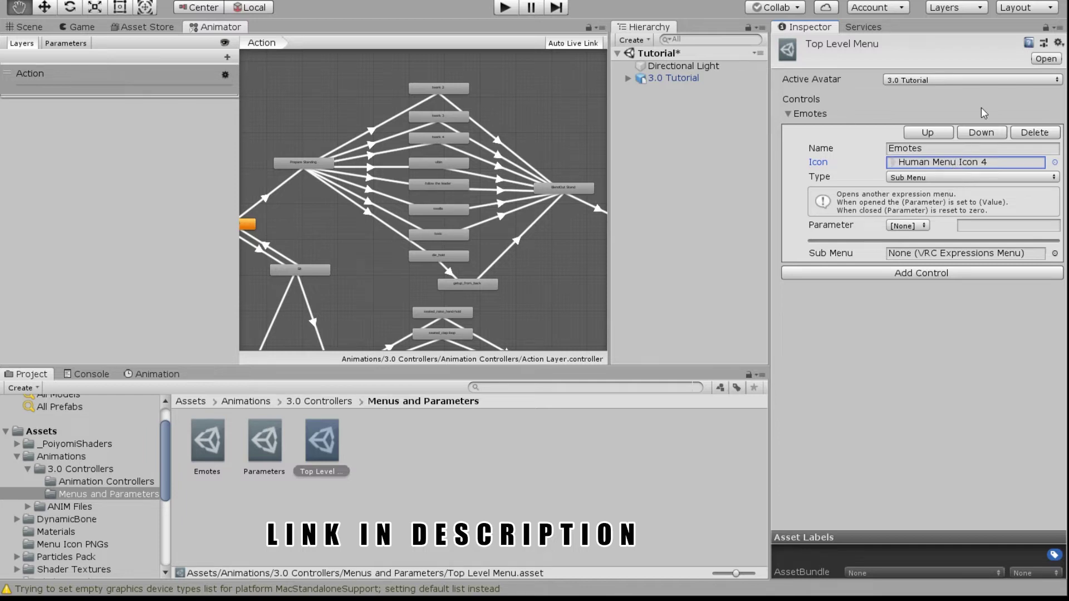
Assign the Emotes menu asset as the sub menu of the Top Level Menu's Emotes control.
{"action": "left_click", "coordinate": [828, 226]}
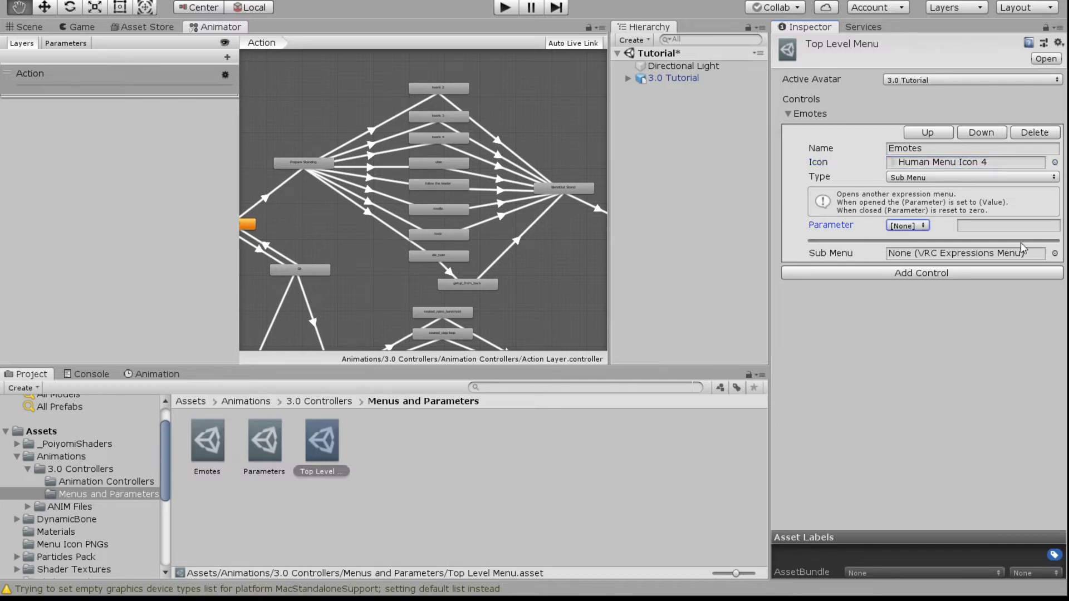
{"action": "left_click_drag", "start_coordinate": [212, 431], "coordinate": [904, 251]}
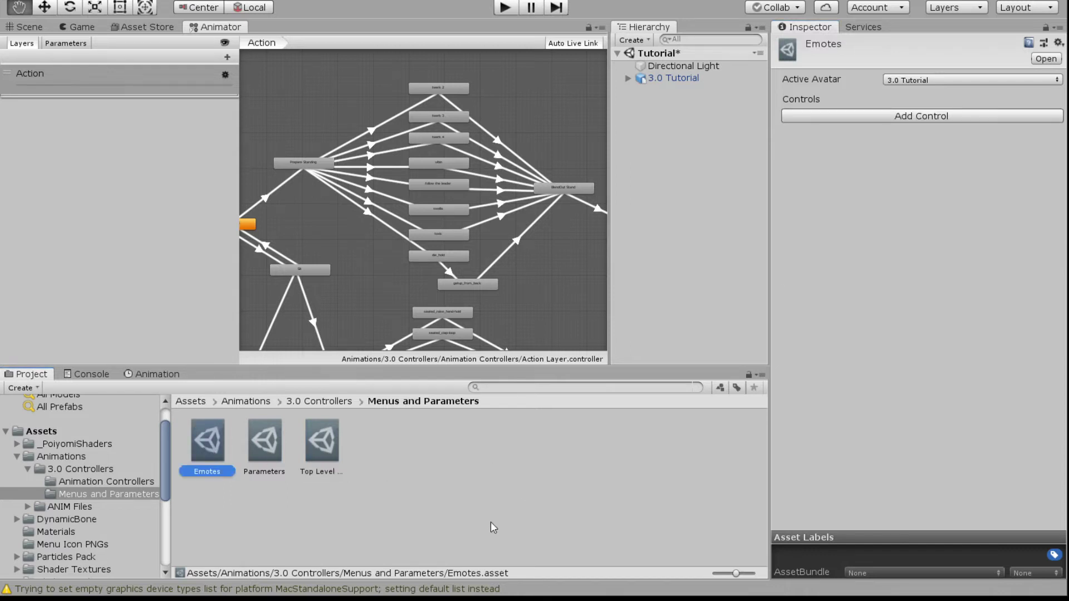
{"action": "left_click", "coordinate": [319, 436]}
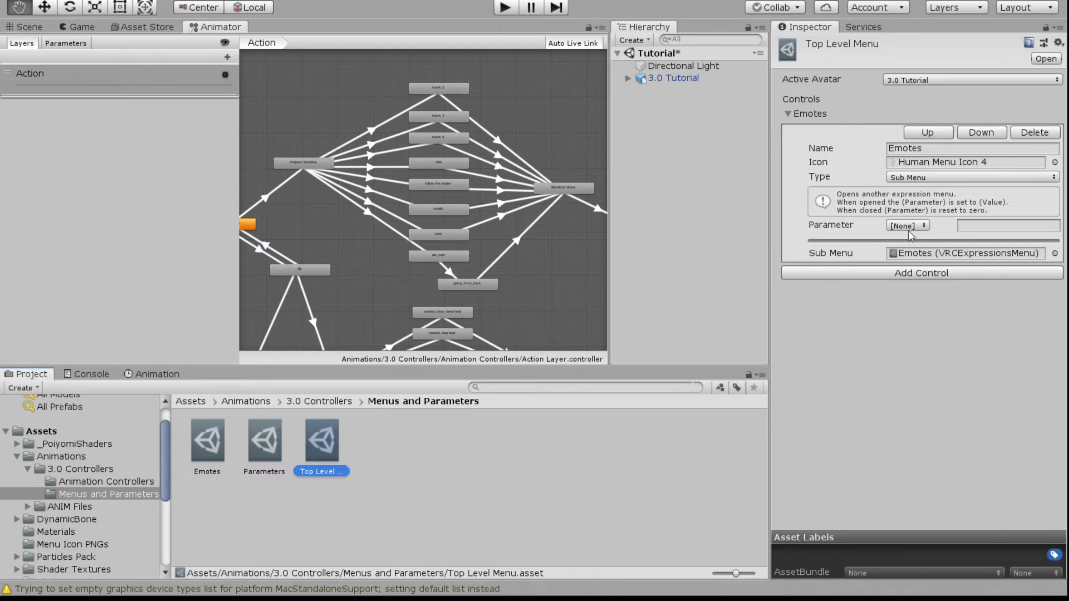
Add a control to the Emotes menu, name it Twerk 2 and set its icon to Human Menu Icon 10.
{"action": "left_click", "coordinate": [215, 447]}
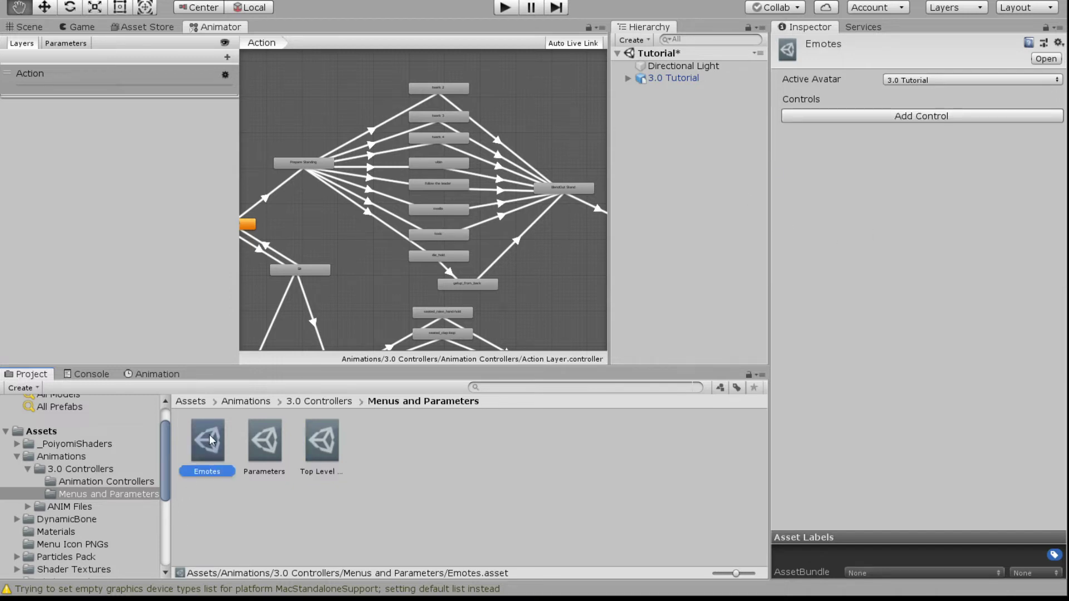
{"action": "left_click", "coordinate": [909, 116]}
{"action": "scroll", "coordinate": [483, 111], "scroll_direction": "up", "scroll_amount": 6}
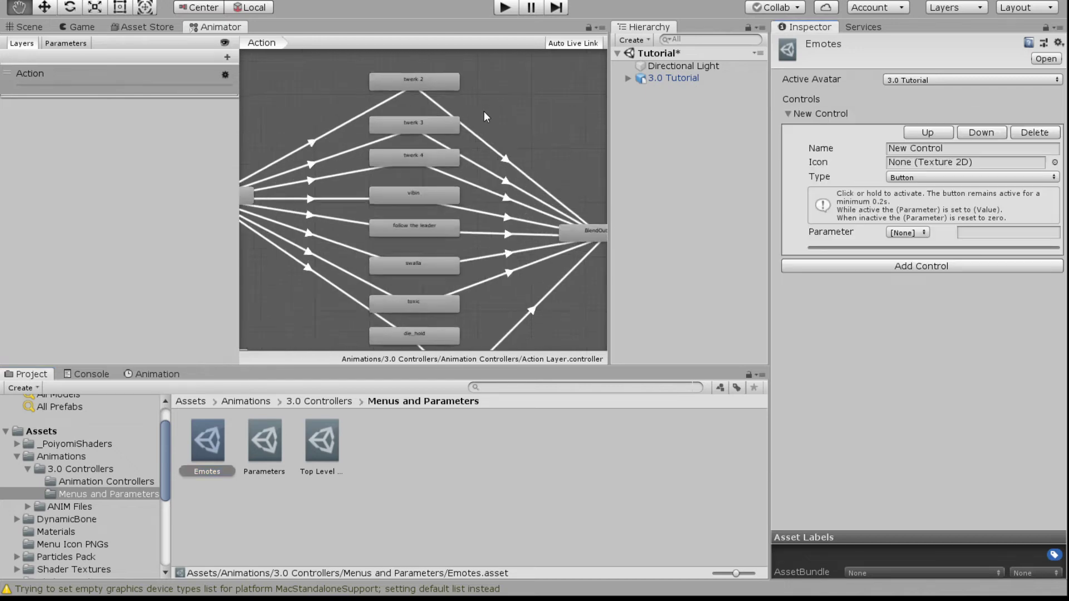
{"action": "middle_click_drag", "start_coordinate": [413, 112], "coordinate": [514, 299]}
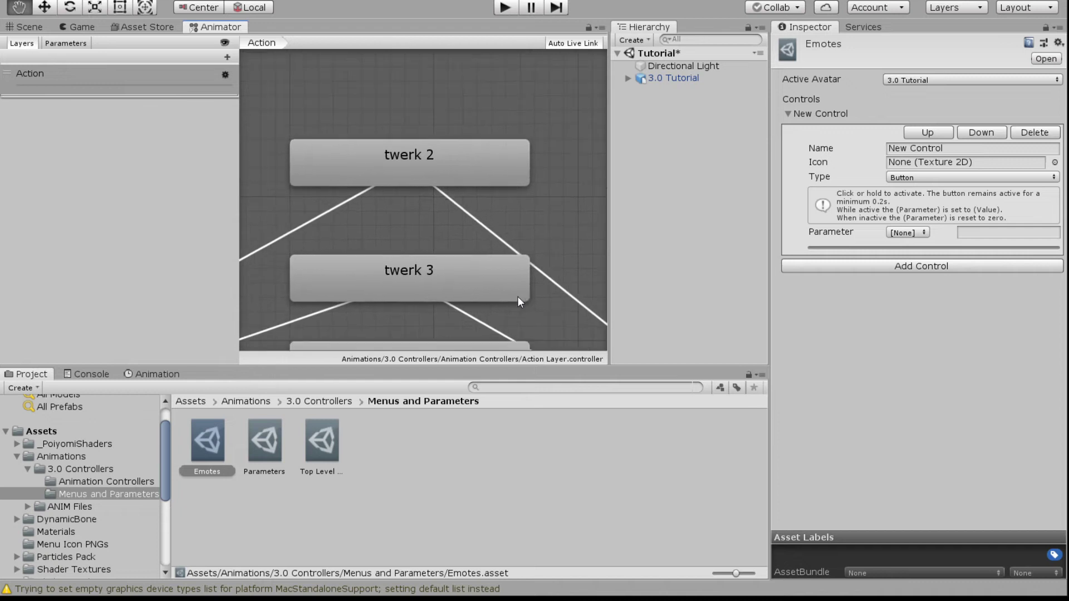
{"action": "left_click_drag", "start_coordinate": [983, 148], "coordinate": [920, 143]}
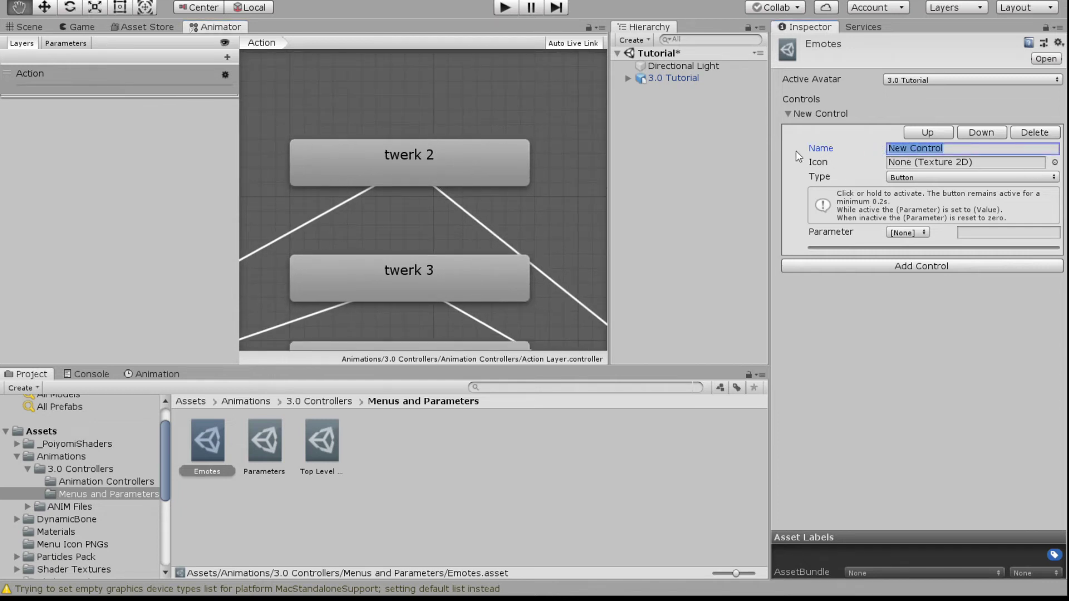
{"action": "type", "text": "Twerk 2"}
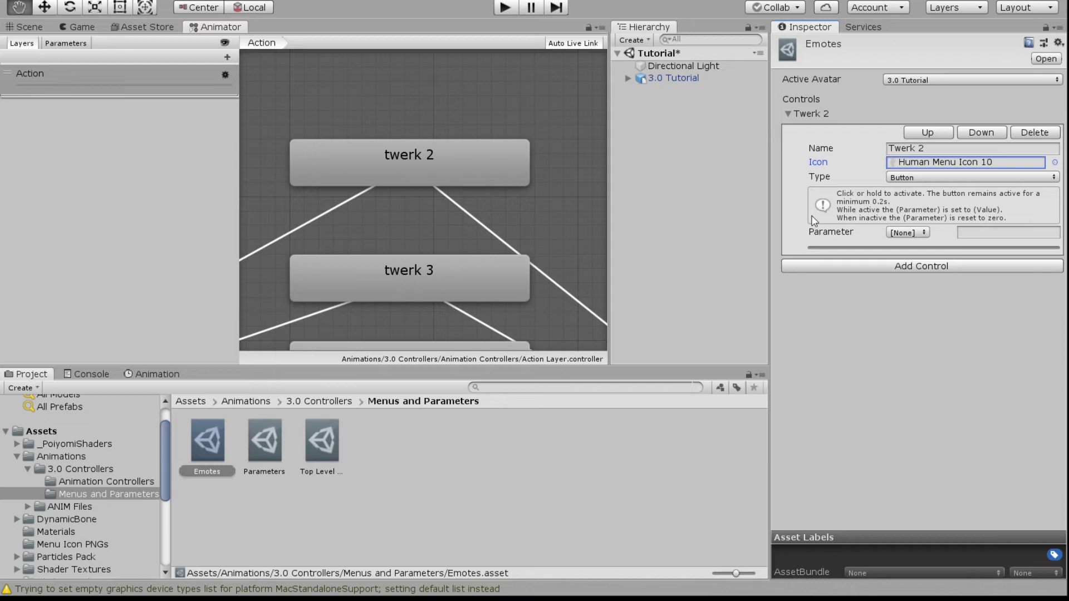
Set the Twerk 2 control's parameter to VRCEmote with value 1, checking it against the Prepare Standing to twerk 2 transition.
{"action": "left_click", "coordinate": [935, 270]}
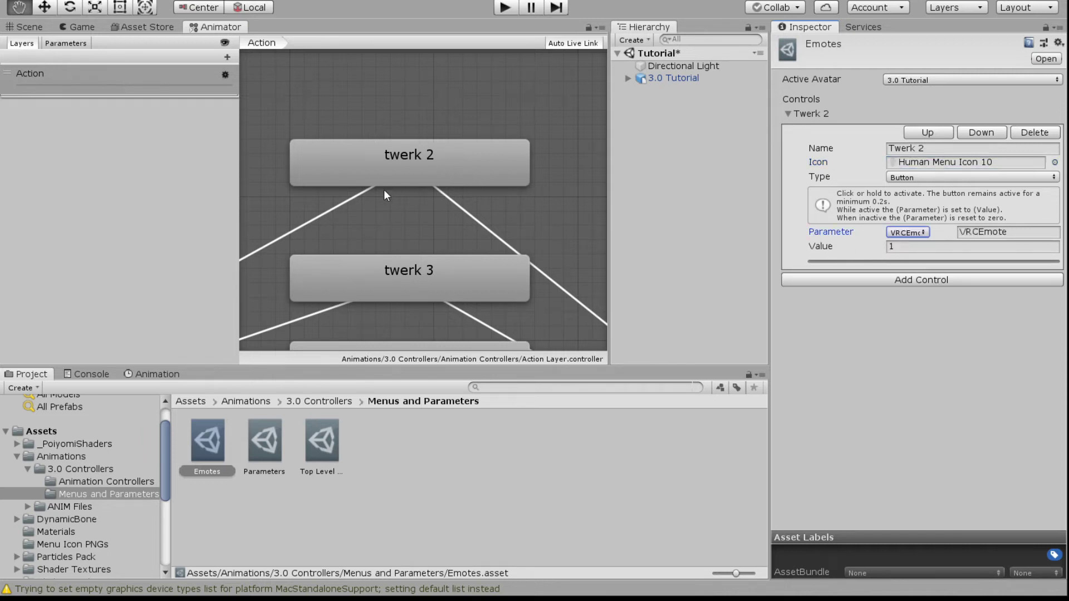
{"action": "left_click", "coordinate": [348, 206]}
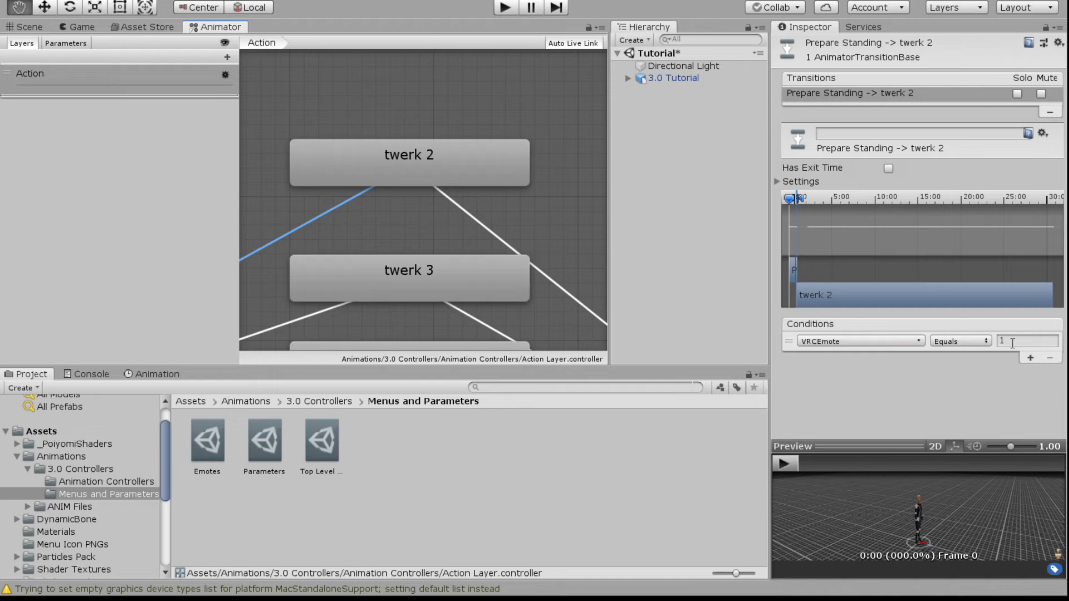
{"action": "left_click", "coordinate": [207, 438]}
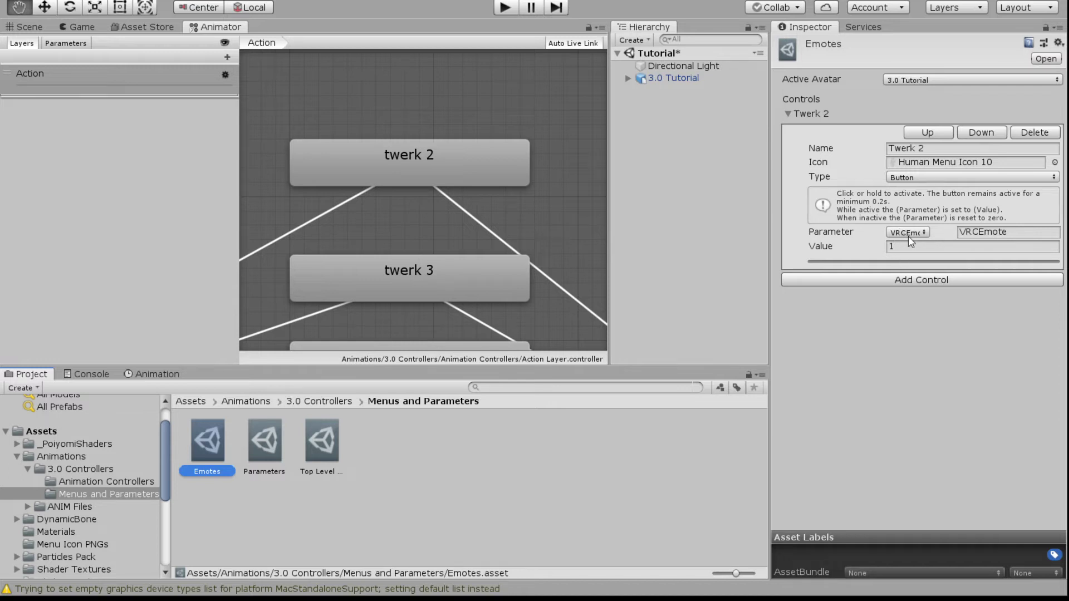
Add a second control to the Emotes menu, name it Twerk 3 and set its icon to Human Menu Icon 13.
{"action": "left_click", "coordinate": [914, 281]}
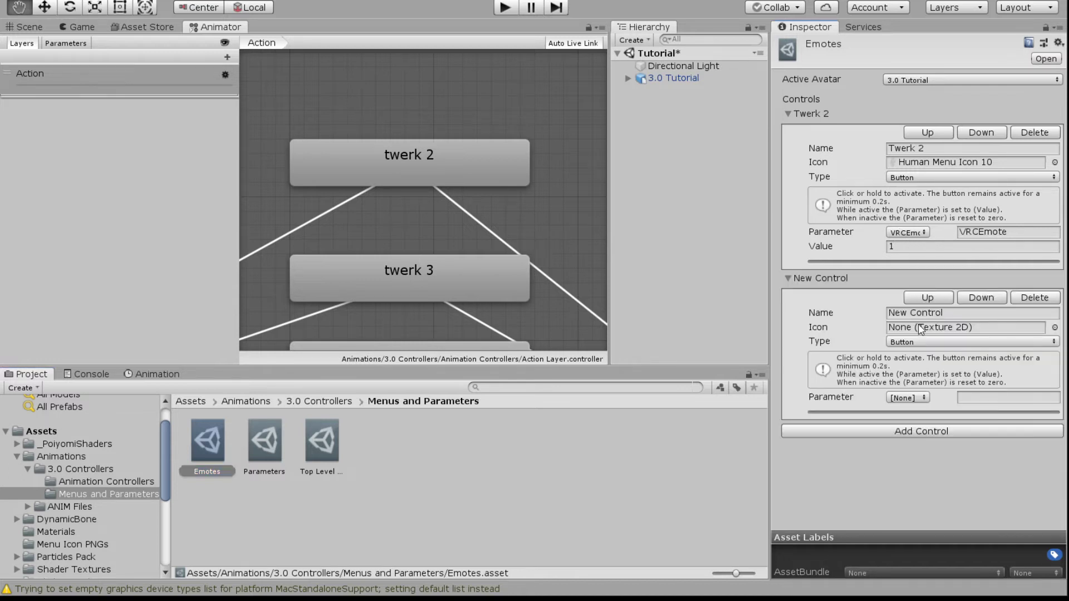
{"action": "left_click", "coordinate": [820, 313]}
{"action": "key", "text": "BackSpace"}
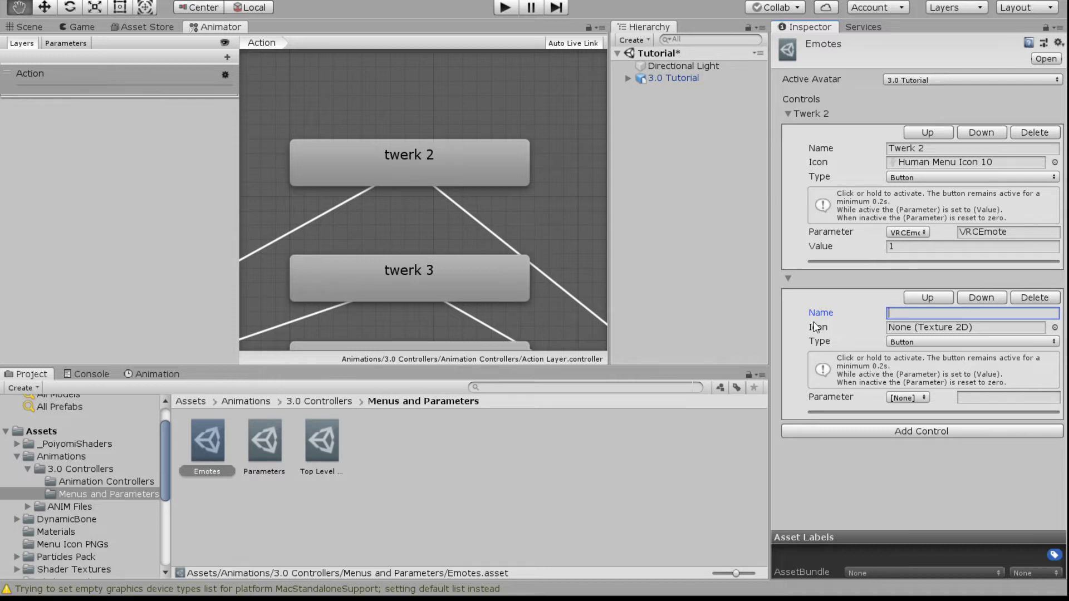
{"action": "type", "text": "Twerk 3"}
{"action": "left_click_drag", "start_coordinate": [1064, 350], "coordinate": [1054, 329]}
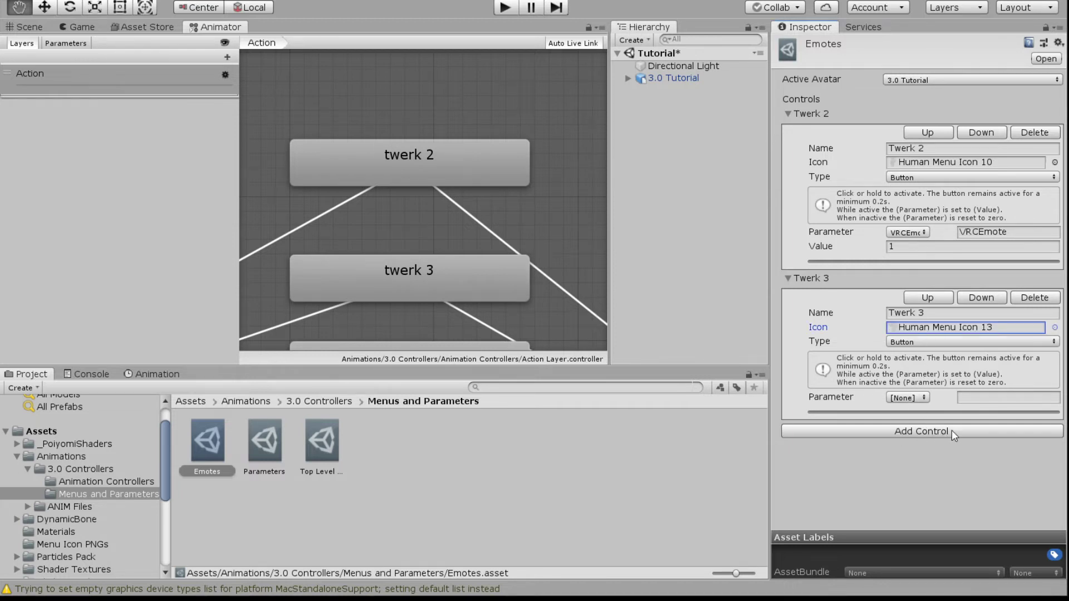
Set the Twerk 3 control's parameter to VRCEmote with value 2.
{"action": "left_click", "coordinate": [908, 398]}
{"action": "left_click", "coordinate": [919, 410]}
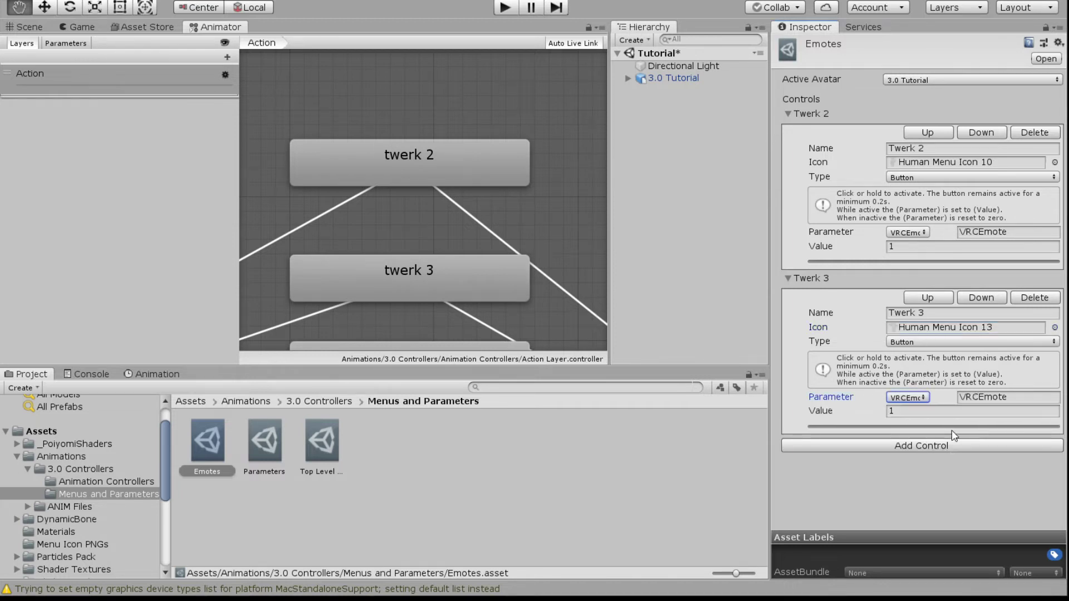
{"action": "left_click", "coordinate": [889, 412]}
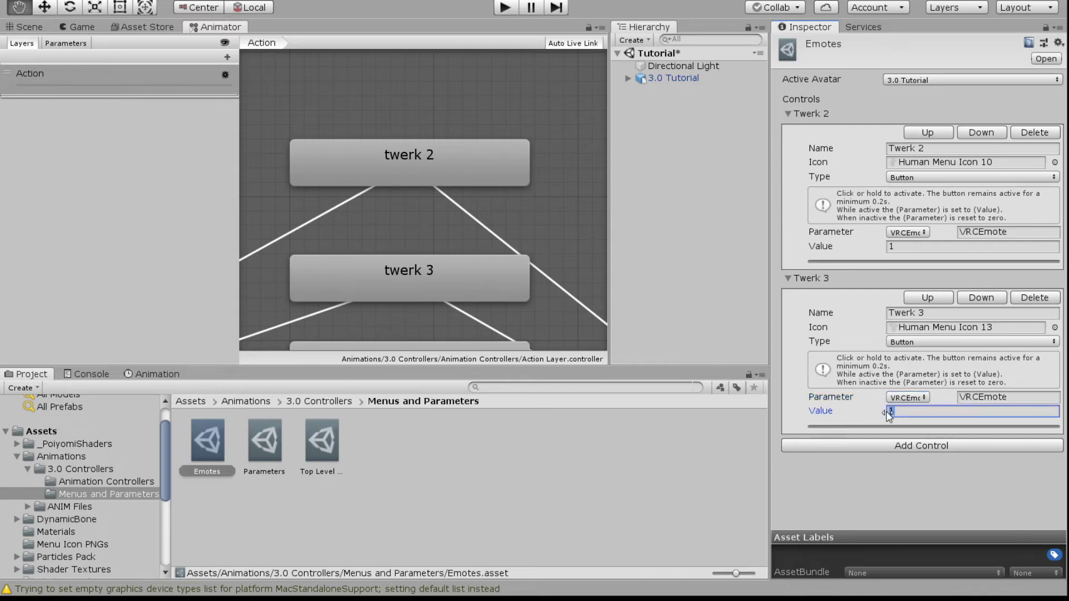
{"action": "type", "text": "2"}
{"action": "left_click", "coordinate": [951, 477]}
Add a Twerk 4 control with the Human Menu Icon 5 icon to the Emotes menu, following the Action graph's state order.
{"action": "scroll", "coordinate": [450, 212], "scroll_direction": "down", "scroll_amount": 3}
{"action": "scroll", "coordinate": [449, 214], "scroll_direction": "down", "scroll_amount": 4}
{"action": "scroll", "coordinate": [426, 194], "scroll_direction": "up", "scroll_amount": 2}
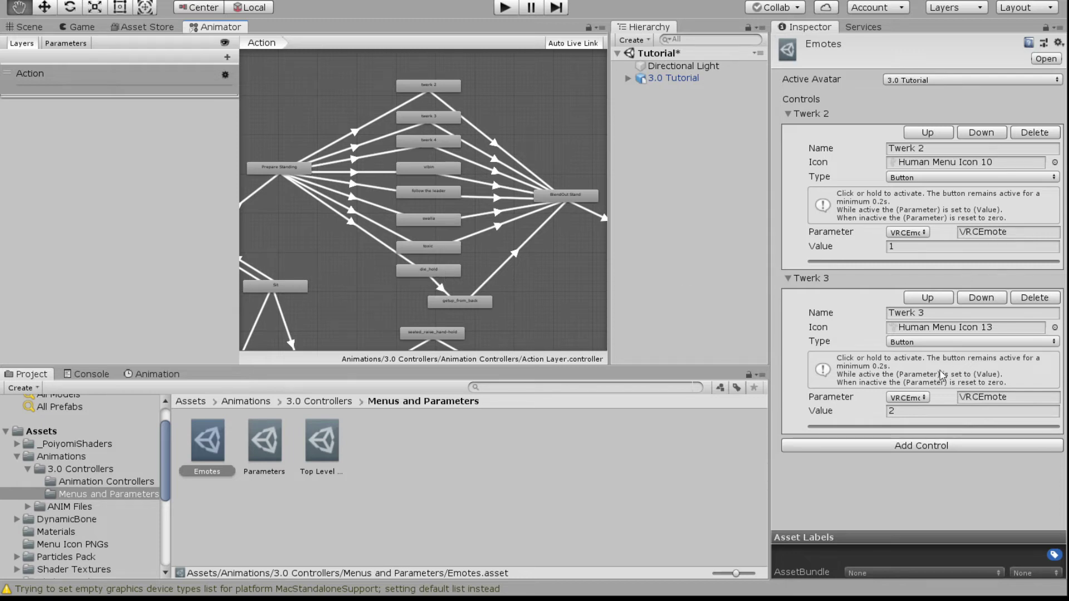
{"action": "left_click", "coordinate": [841, 445]}
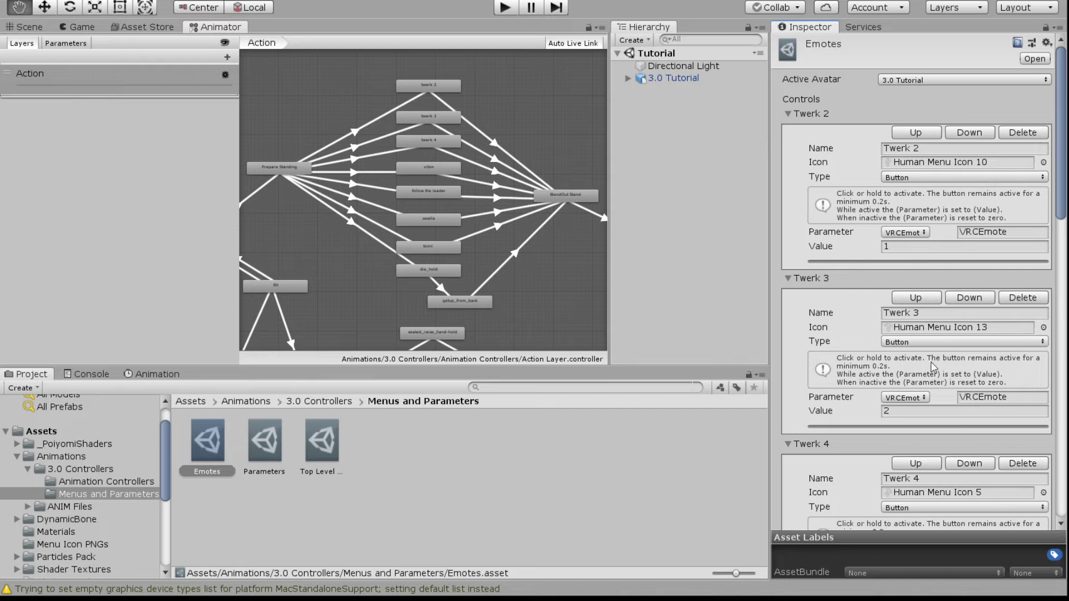
Review the Top Level Menu's Emotes control and the dance states in the Action Layer graph.
{"action": "left_click", "coordinate": [323, 446]}
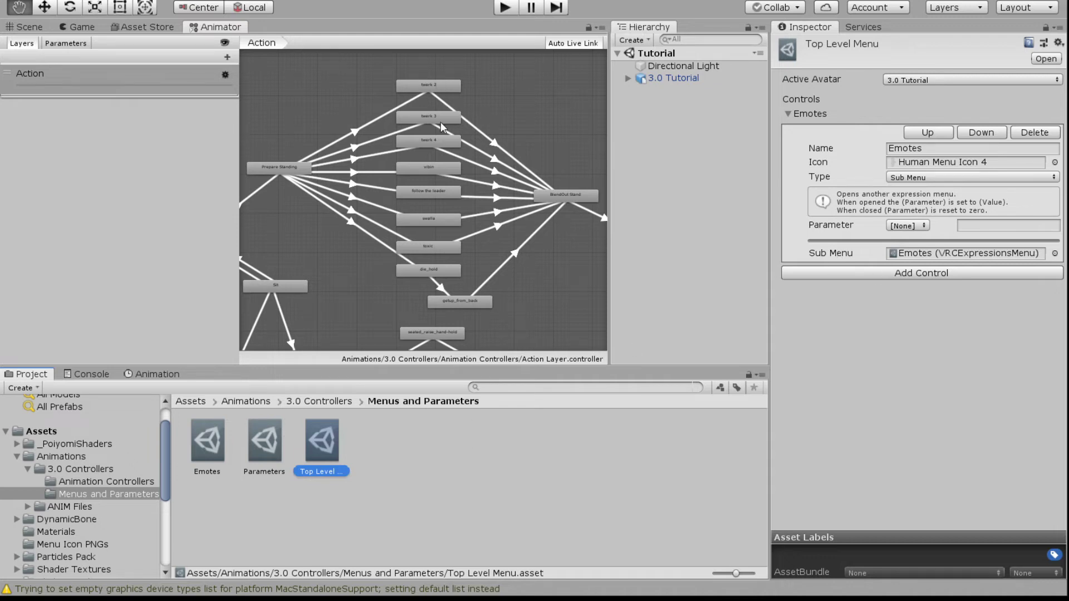
{"action": "scroll", "coordinate": [437, 259], "scroll_direction": "down", "scroll_amount": 1}
{"action": "middle_click_drag", "start_coordinate": [430, 276], "coordinate": [436, 226]}
{"action": "scroll", "coordinate": [436, 226], "scroll_direction": "up", "scroll_amount": 1}
{"action": "scroll", "coordinate": [462, 159], "scroll_direction": "up", "scroll_amount": 3}
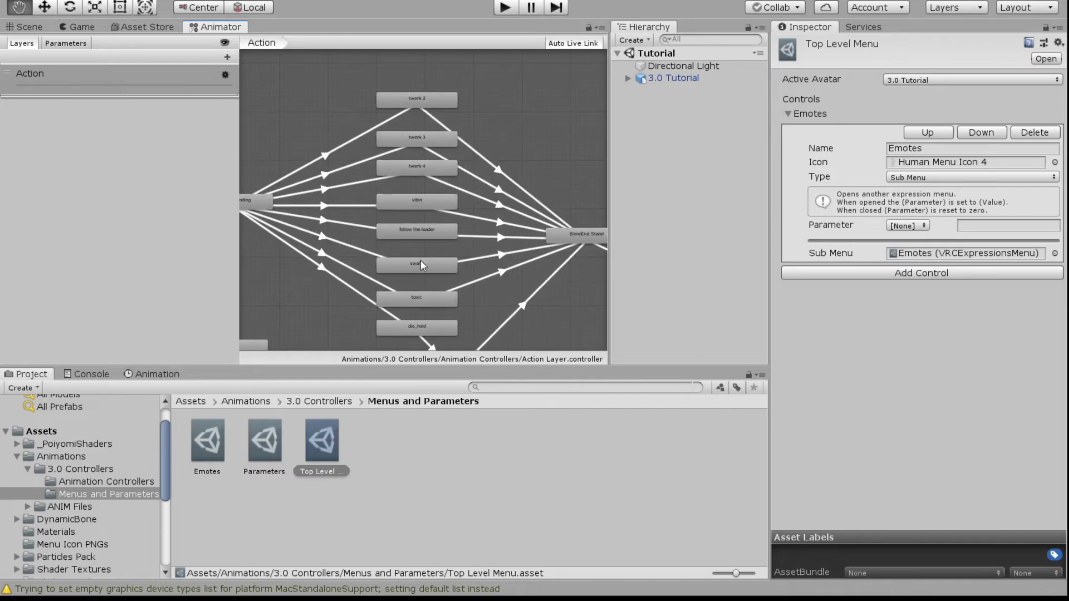
{"action": "scroll", "coordinate": [426, 213], "scroll_direction": "down", "scroll_amount": 2}
{"action": "scroll", "coordinate": [422, 209], "scroll_direction": "up", "scroll_amount": 1}
{"action": "middle_click_drag", "start_coordinate": [422, 208], "coordinate": [422, 200]}
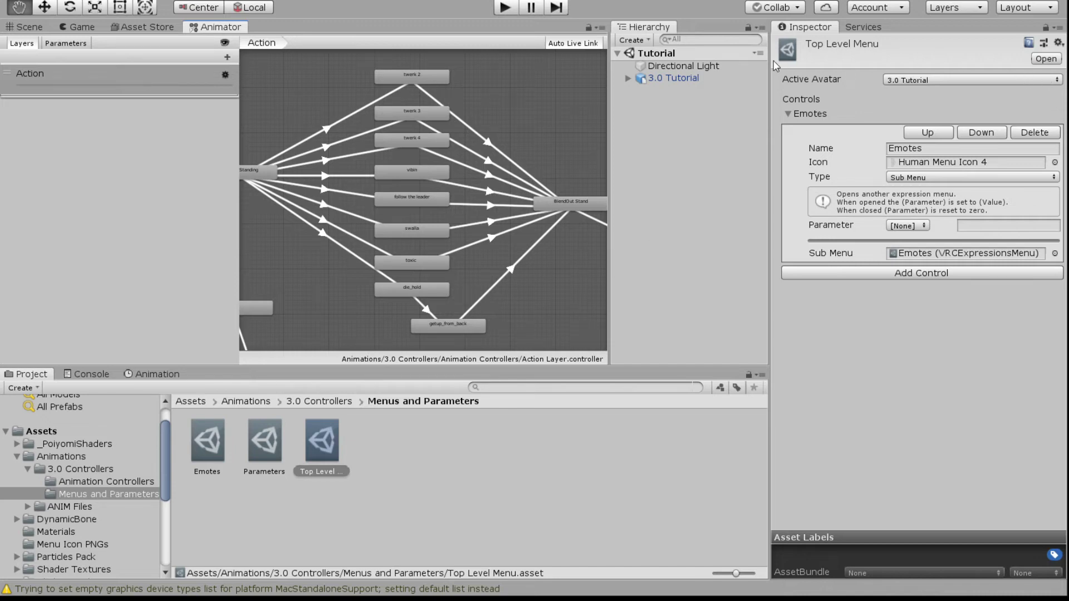
Create an Animator Controller named Audio in the project's Assets folder.
{"action": "left_click", "coordinate": [676, 77]}
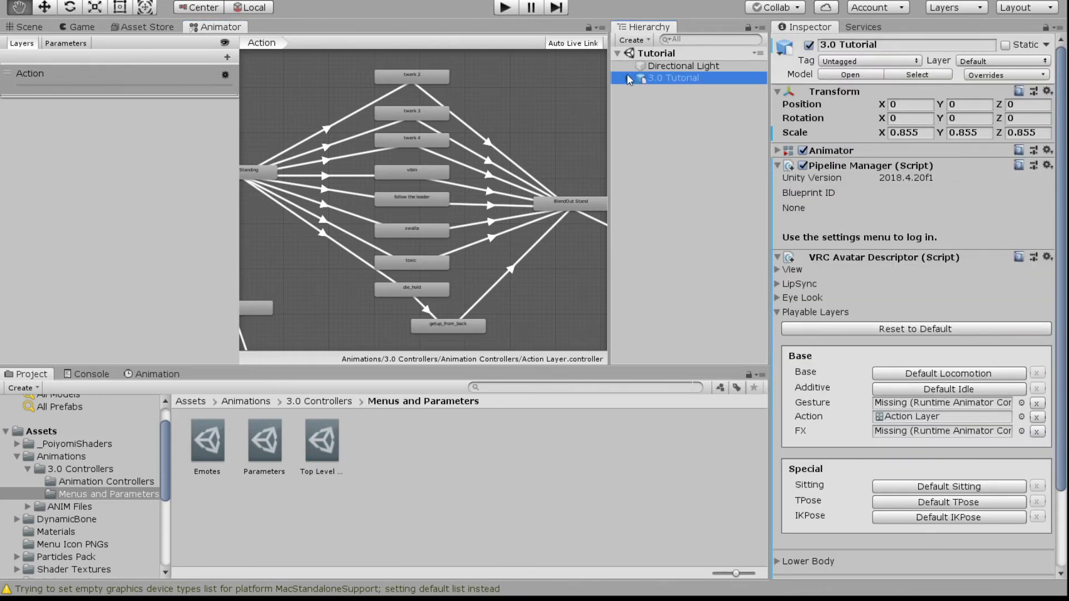
{"action": "left_click", "coordinate": [190, 400]}
{"action": "left_click", "coordinate": [487, 516]}
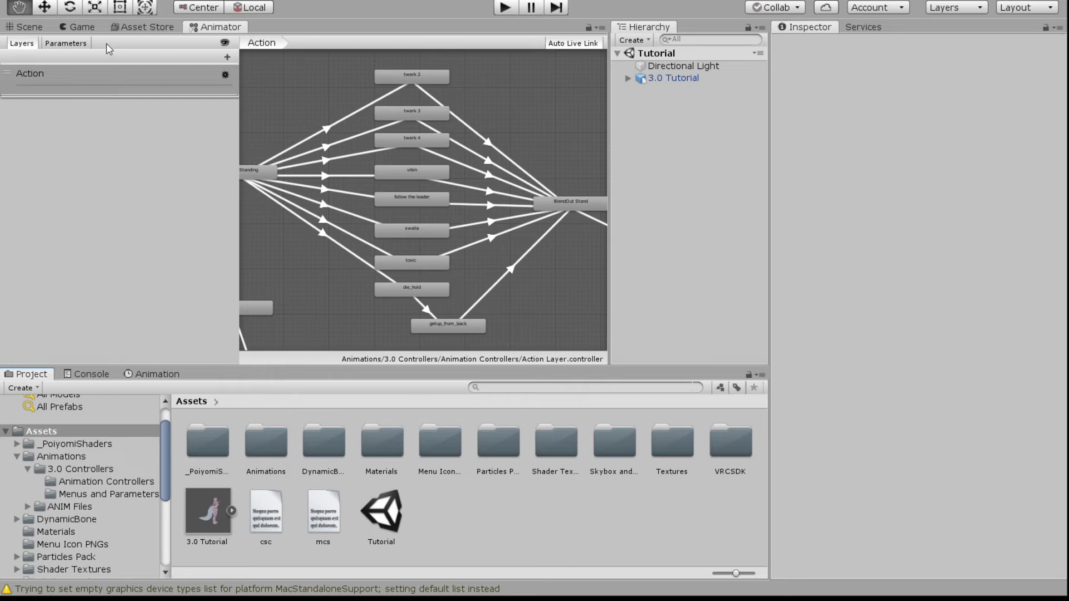
{"action": "left_click", "coordinate": [25, 27]}
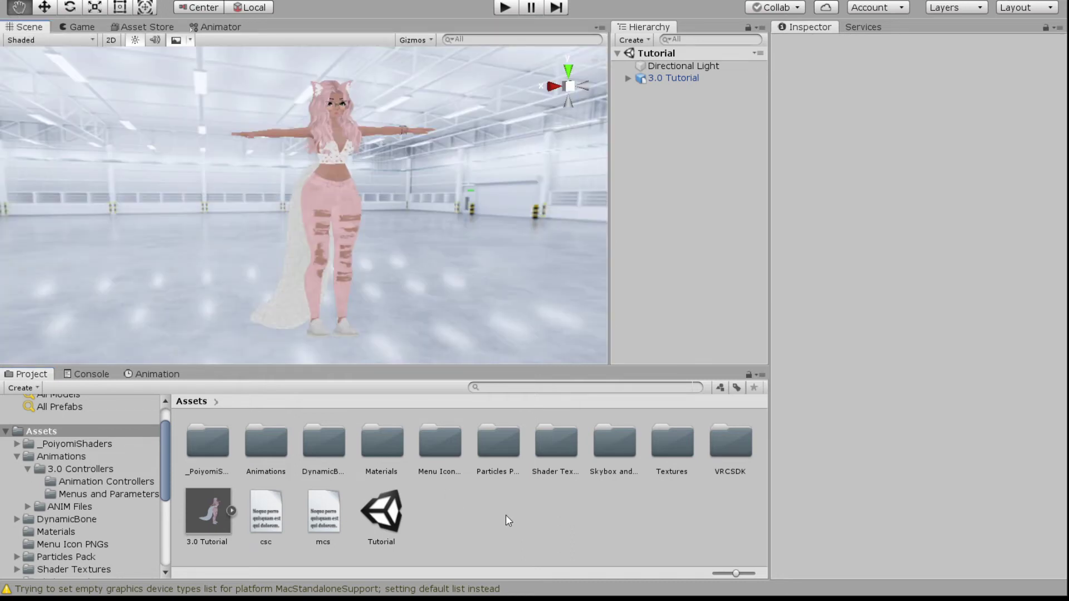
{"action": "left_click", "coordinate": [475, 502]}
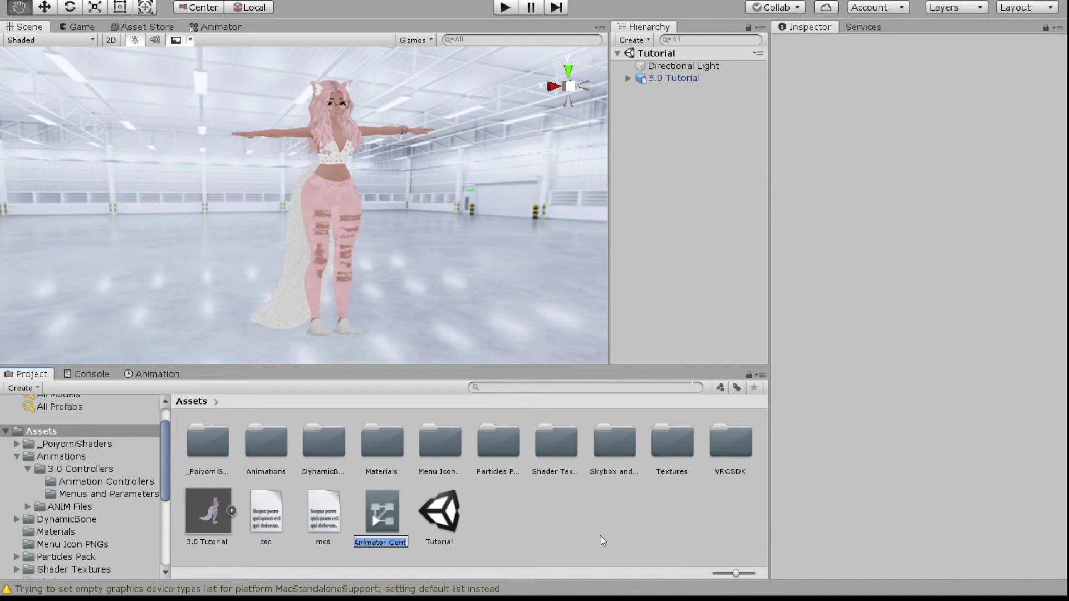
{"action": "type", "text": "Audio"}
{"action": "key", "text": "Return"}
Assign the Audio controller to the Animator component of the 3.0 Tutorial avatar.
{"action": "left_click", "coordinate": [701, 76]}
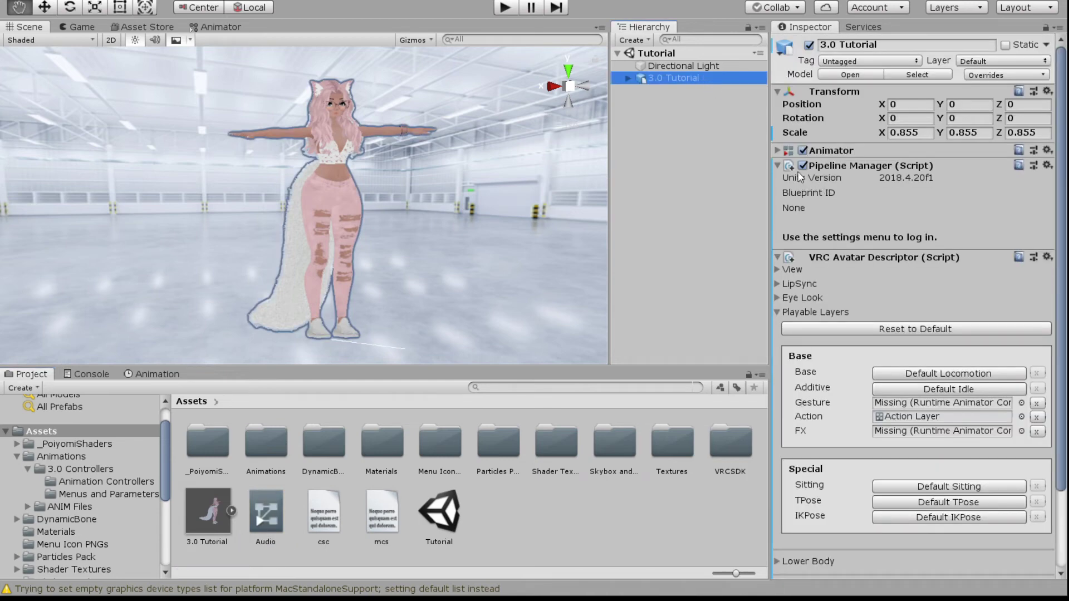
{"action": "left_click", "coordinate": [777, 150]}
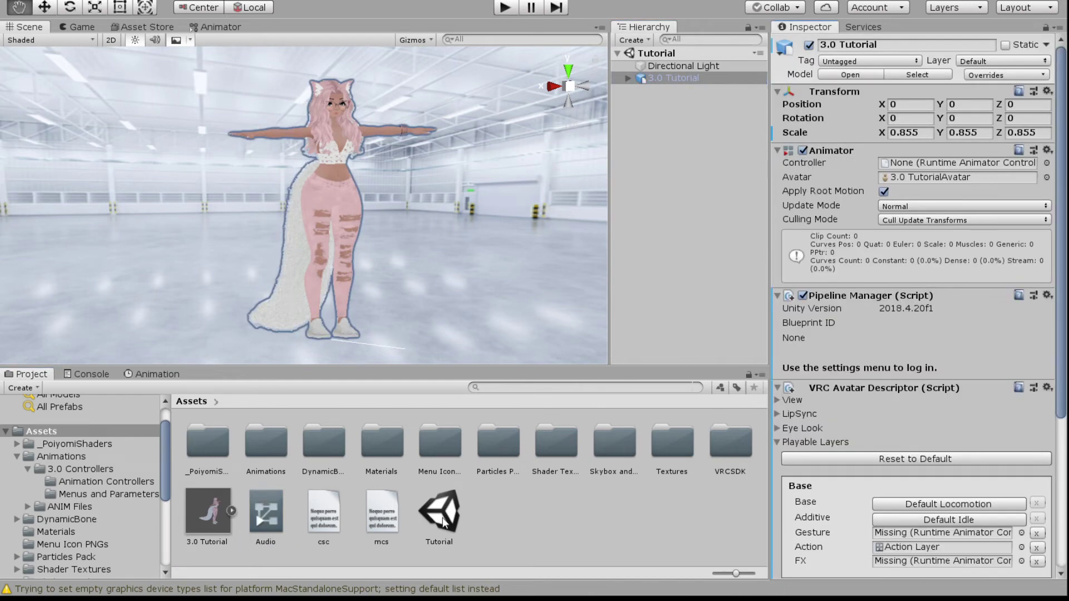
{"action": "left_click_drag", "start_coordinate": [262, 519], "coordinate": [966, 164]}
{"action": "scroll", "coordinate": [482, 197], "scroll_direction": "up", "scroll_amount": 6}
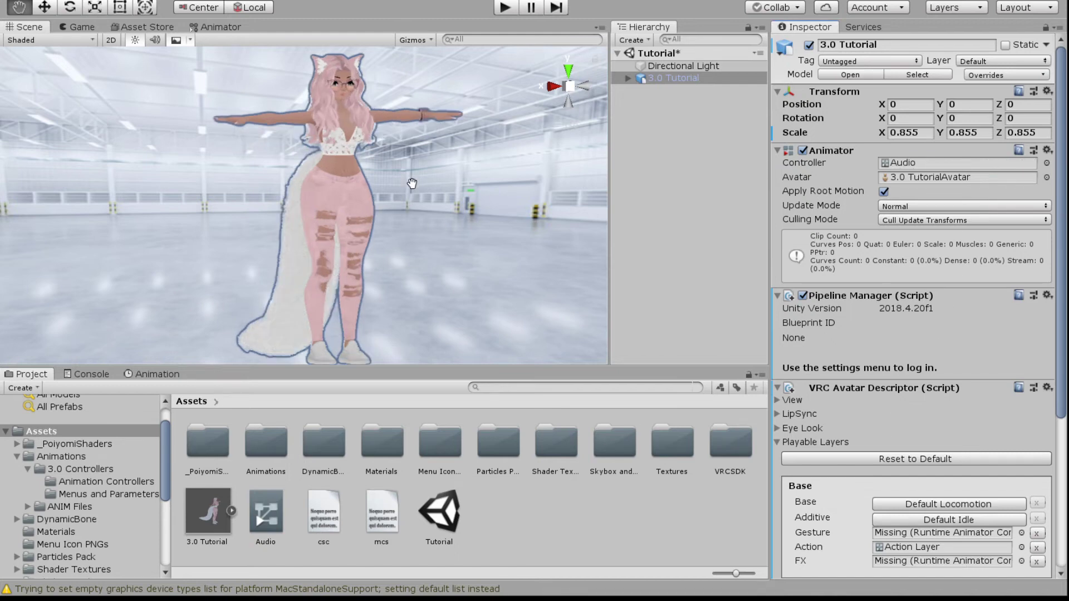
{"action": "left_click_drag", "start_coordinate": [513, 216], "coordinate": [285, 337], "text": "alt"}
{"action": "left_click_drag", "start_coordinate": [325, 256], "coordinate": [324, 325]}
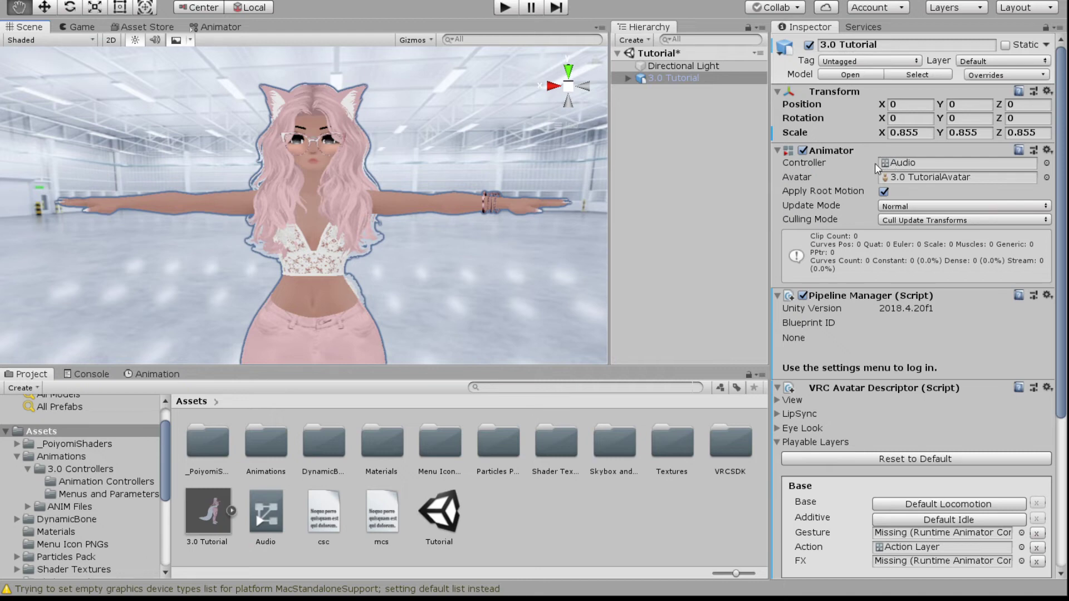
{"action": "scroll", "coordinate": [362, 275], "scroll_direction": "down", "scroll_amount": 5}
{"action": "left_click_drag", "start_coordinate": [362, 276], "coordinate": [371, 254], "text": "alt"}
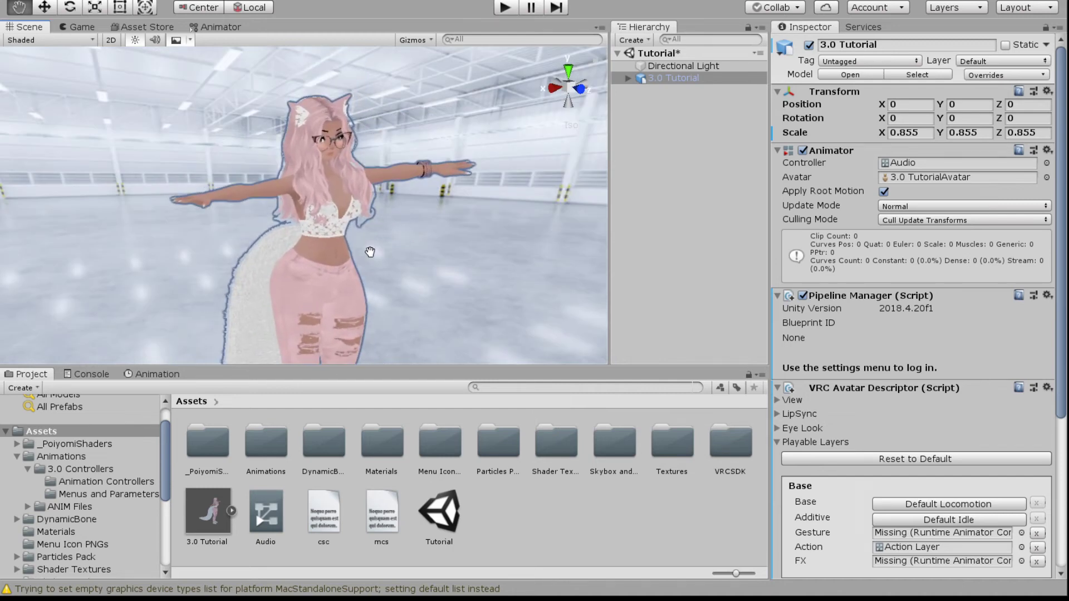
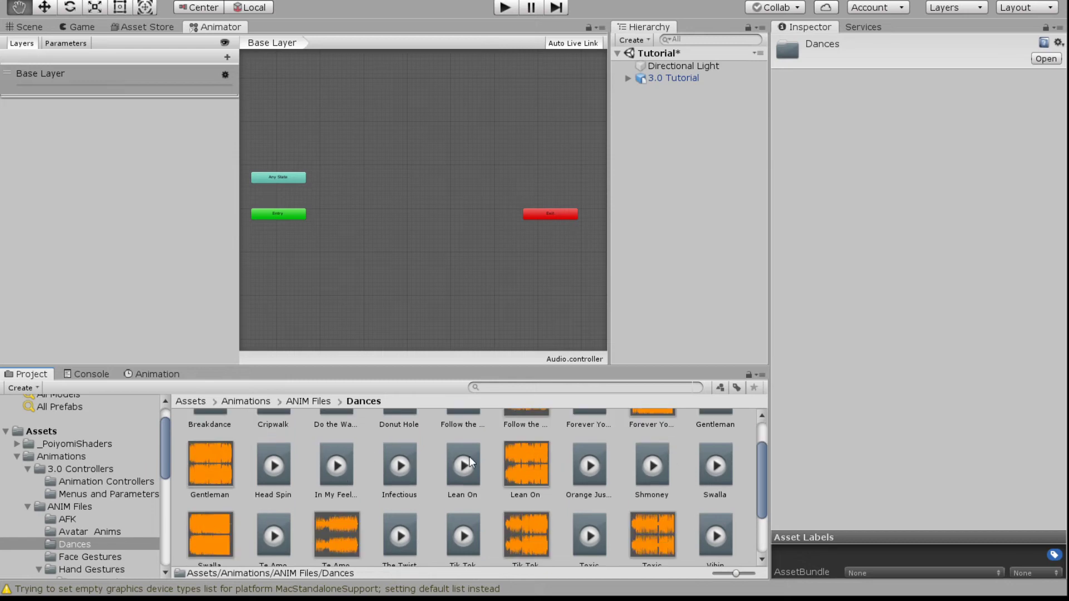
Add the Follow the Leader, Toxic and Swalla dance animations as states in the Audio controller's Base Layer.
{"action": "left_click_drag", "start_coordinate": [469, 449], "coordinate": [403, 125]}
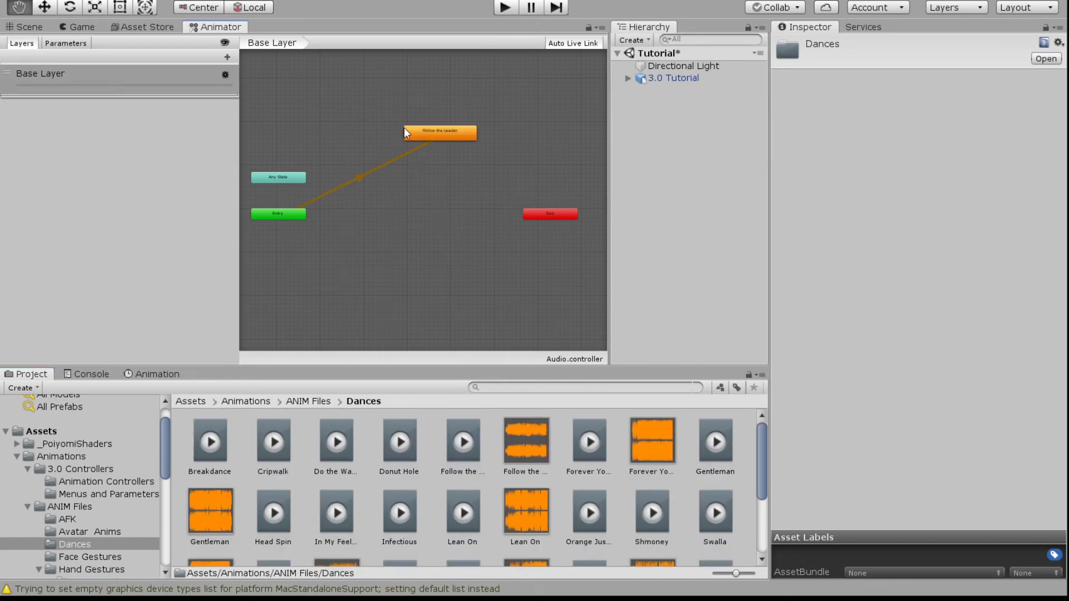
{"action": "scroll", "coordinate": [580, 487], "scroll_direction": "down", "scroll_amount": 3}
{"action": "left_click_drag", "start_coordinate": [581, 487], "coordinate": [440, 197]}
{"action": "scroll", "coordinate": [715, 479], "scroll_direction": "up", "scroll_amount": 3}
{"action": "left_click_drag", "start_coordinate": [716, 479], "coordinate": [406, 166]}
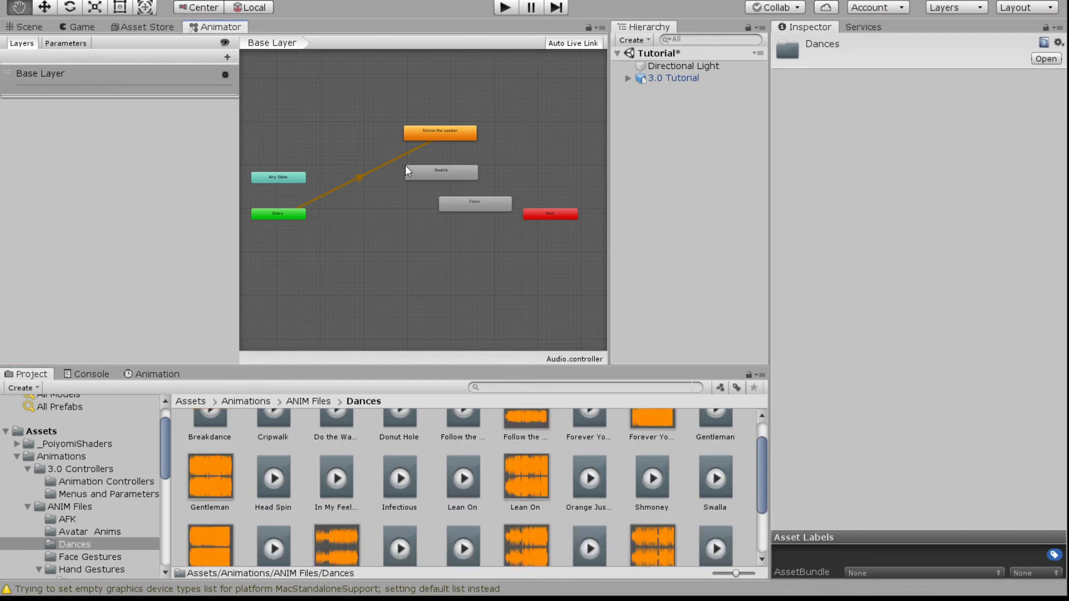
Duplicate the 3.0 Tutorial avatar, deactivate the original and select the copy.
{"action": "left_click", "coordinate": [29, 28]}
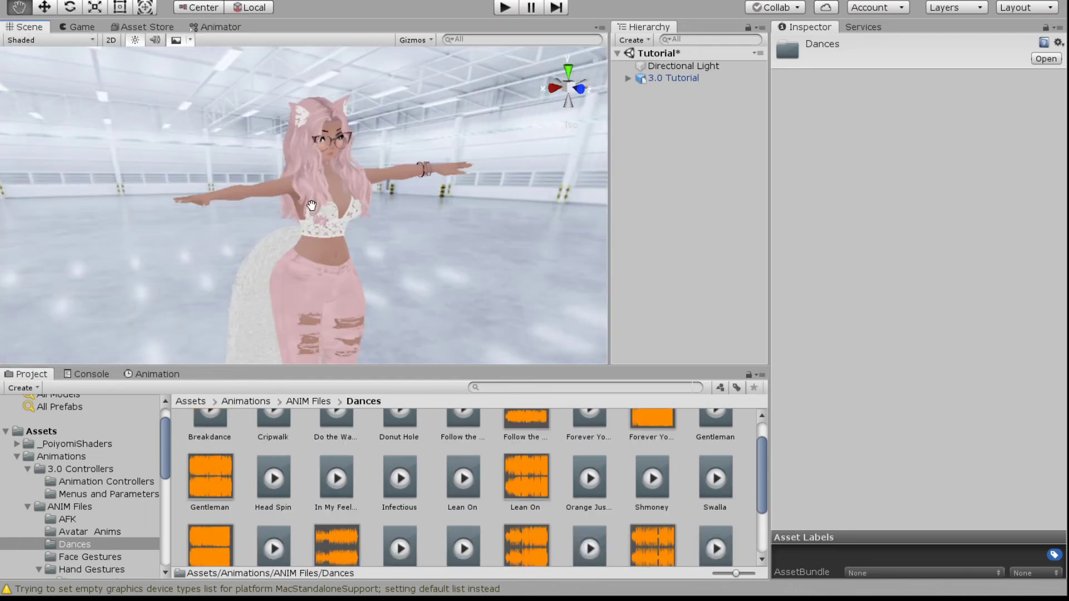
{"action": "left_click", "coordinate": [665, 78]}
{"action": "key", "text": "ctrl+d"}
{"action": "left_click", "coordinate": [657, 77]}
{"action": "left_click", "coordinate": [809, 45]}
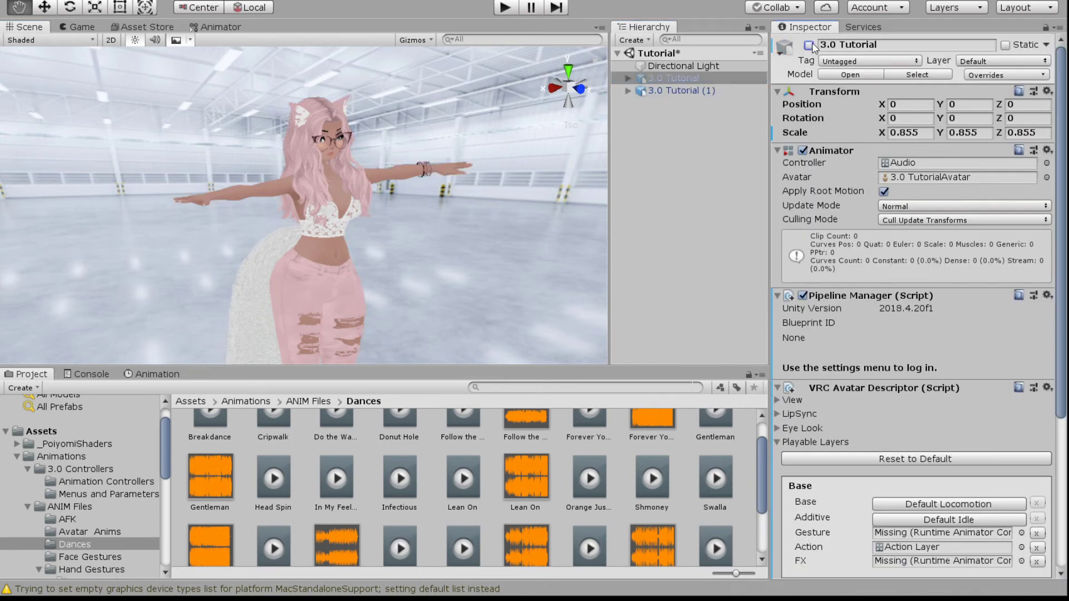
{"action": "left_click", "coordinate": [658, 91]}
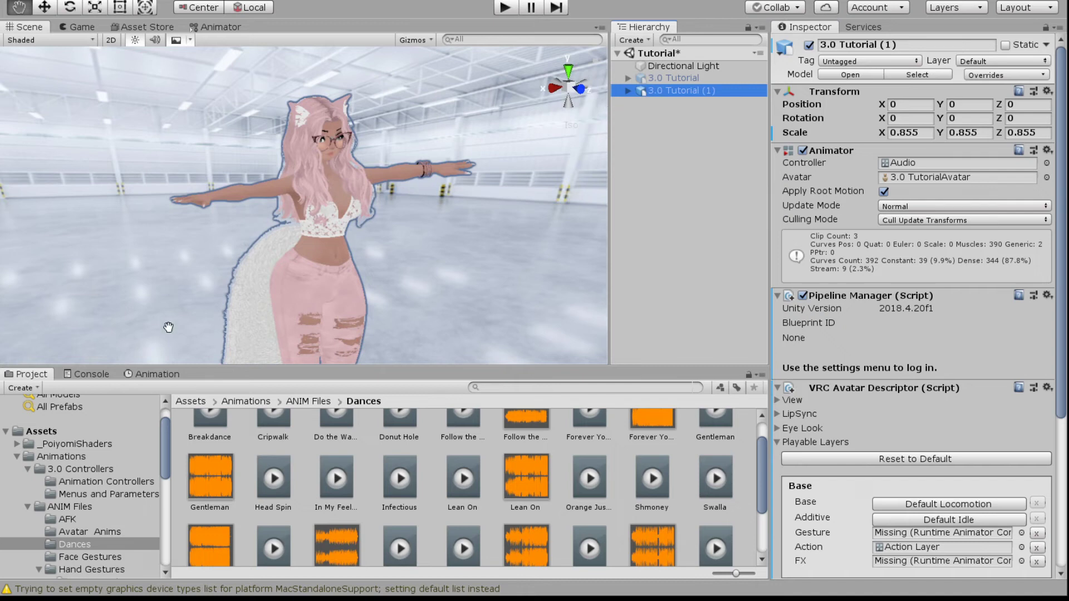
{"action": "left_click", "coordinate": [159, 374]}
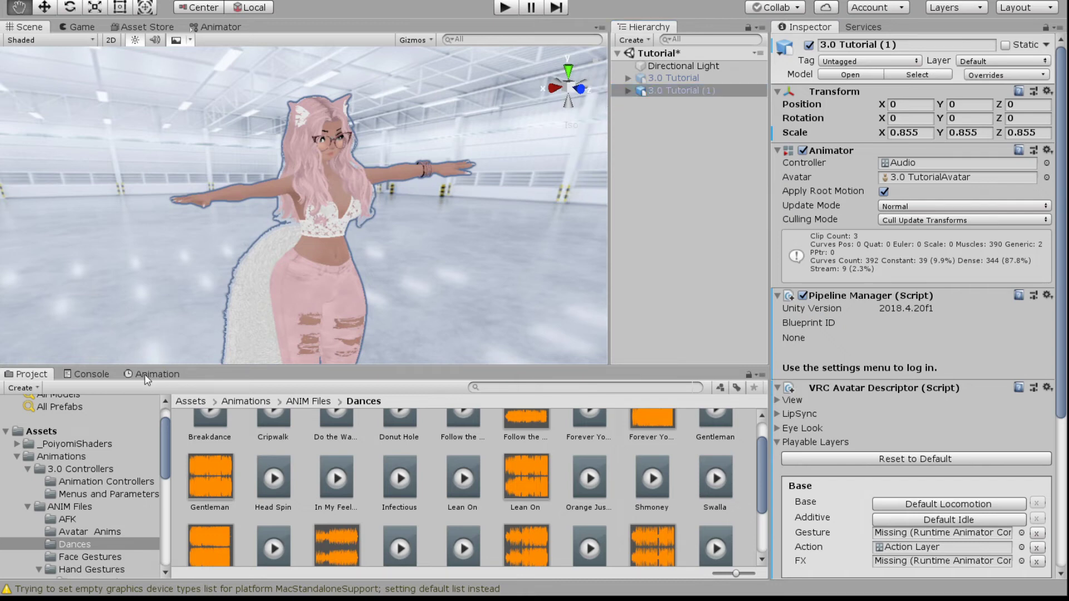
{"action": "scroll", "coordinate": [79, 409], "scroll_direction": "down", "scroll_amount": 3}
{"action": "scroll", "coordinate": [78, 419], "scroll_direction": "down", "scroll_amount": 15}
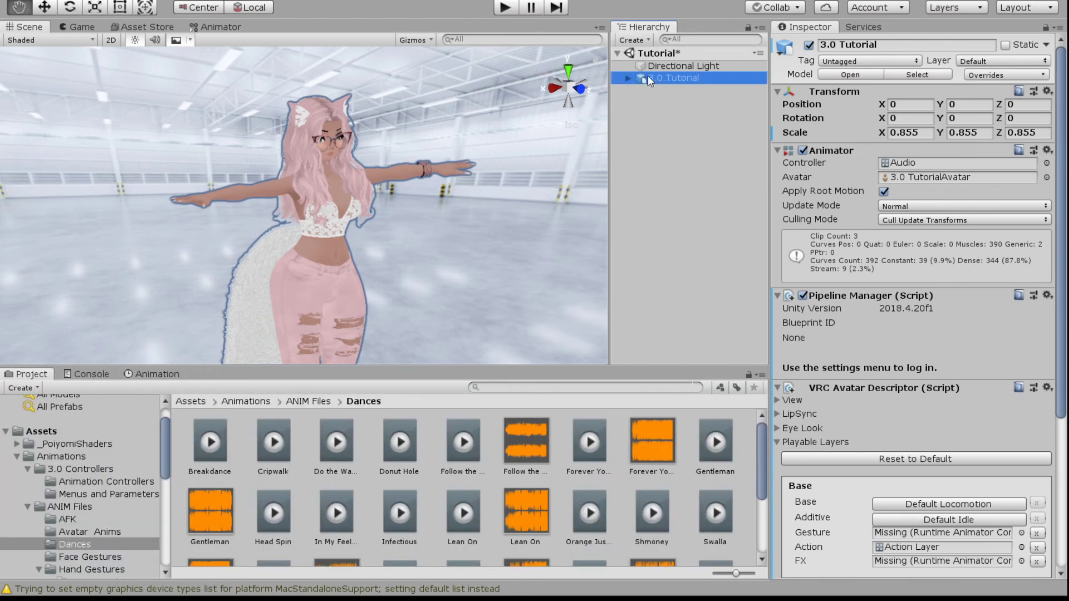
Add an Audio Source under the avatar's Hips bone in the Armature and name it Swalla.
{"action": "left_click", "coordinate": [628, 78]}
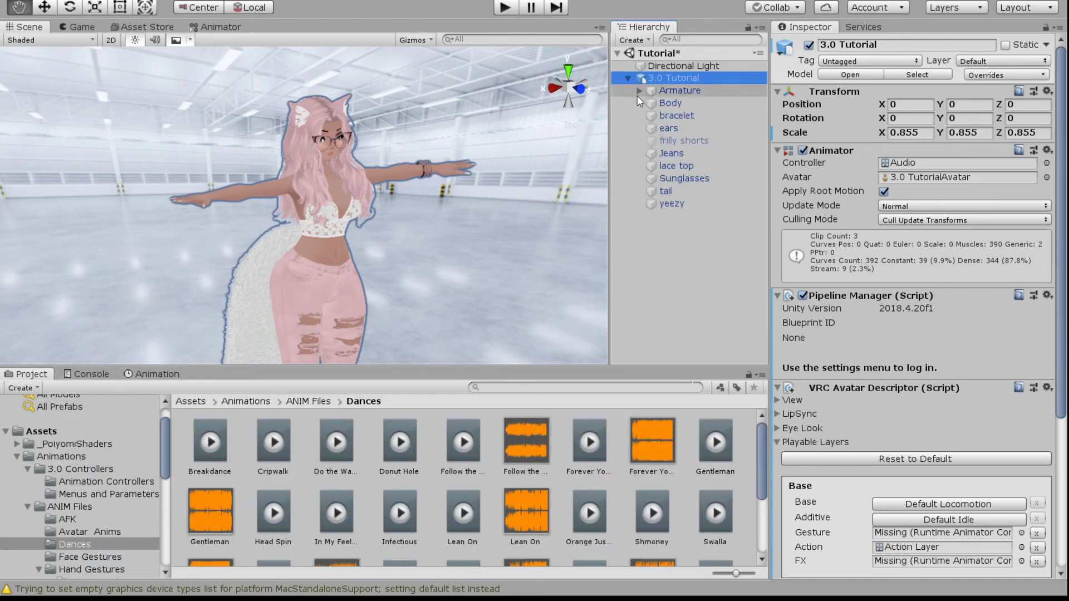
{"action": "left_click", "coordinate": [638, 91]}
{"action": "left_click", "coordinate": [679, 103]}
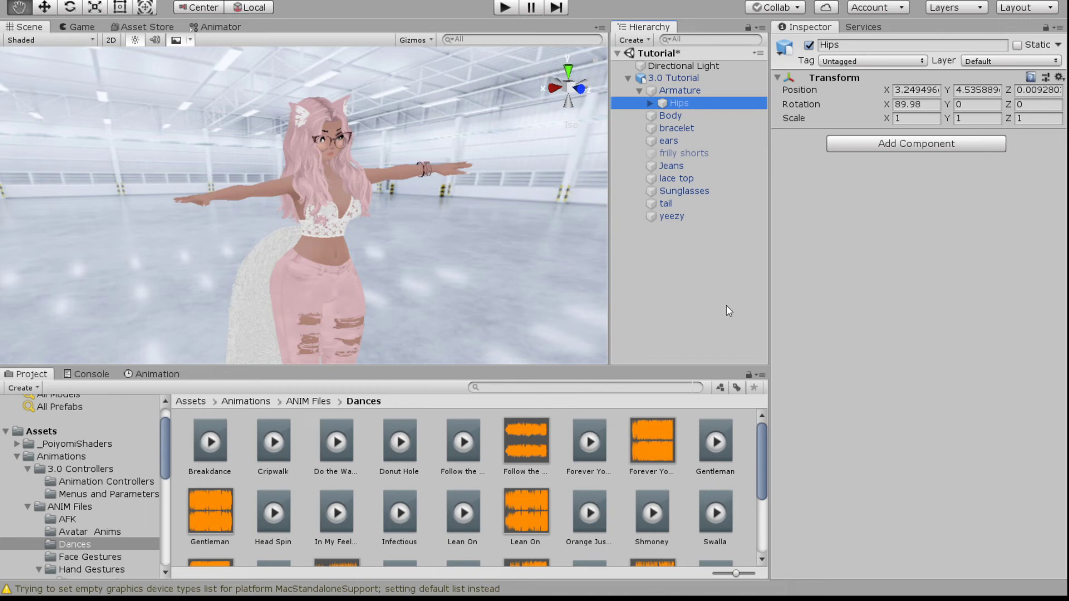
{"action": "left_click", "coordinate": [722, 189]}
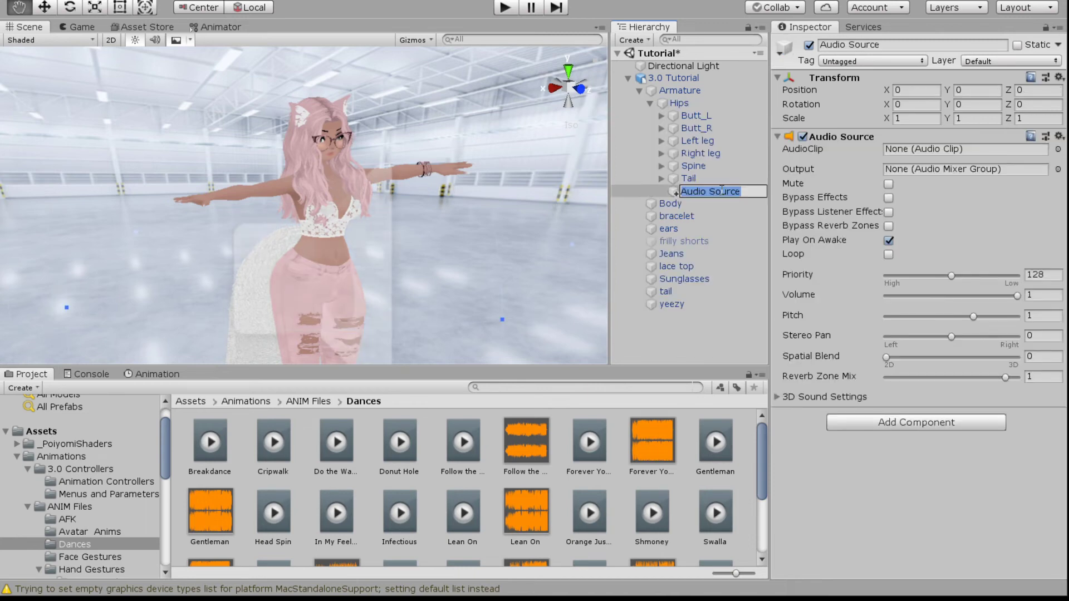
{"action": "type", "text": "Swalla"}
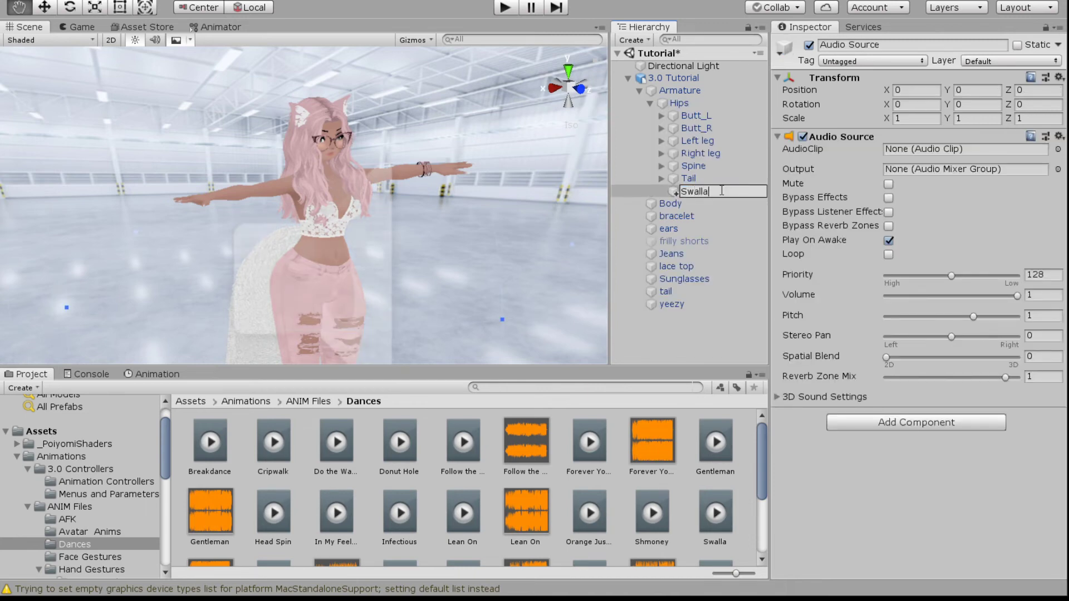
{"action": "key", "text": "Return"}
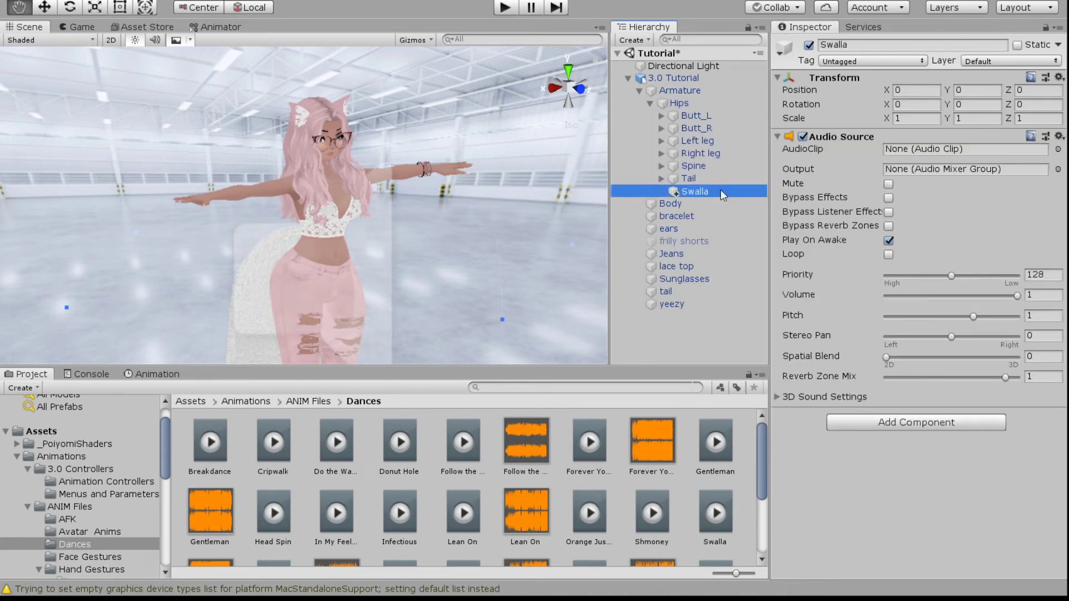
Assign the Swalla audio clip to the Swalla Audio Source and set its priority to 0.
{"action": "scroll", "coordinate": [523, 539], "scroll_direction": "down", "scroll_amount": 3}
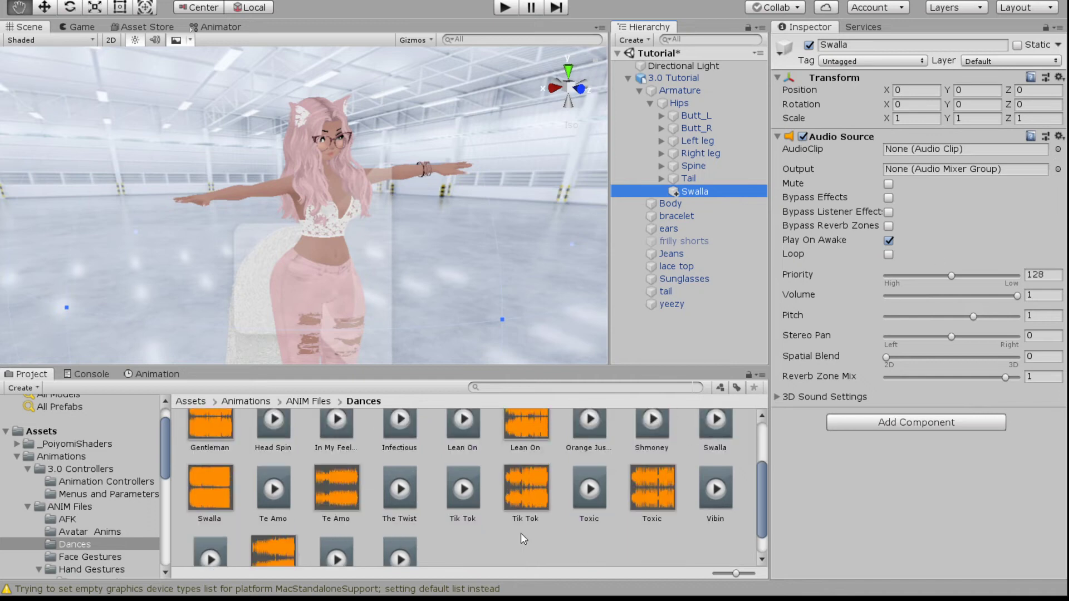
{"action": "scroll", "coordinate": [524, 539], "scroll_direction": "down", "scroll_amount": 1}
{"action": "left_click_drag", "start_coordinate": [213, 448], "coordinate": [941, 147]}
{"action": "left_click_drag", "start_coordinate": [952, 276], "coordinate": [893, 283]}
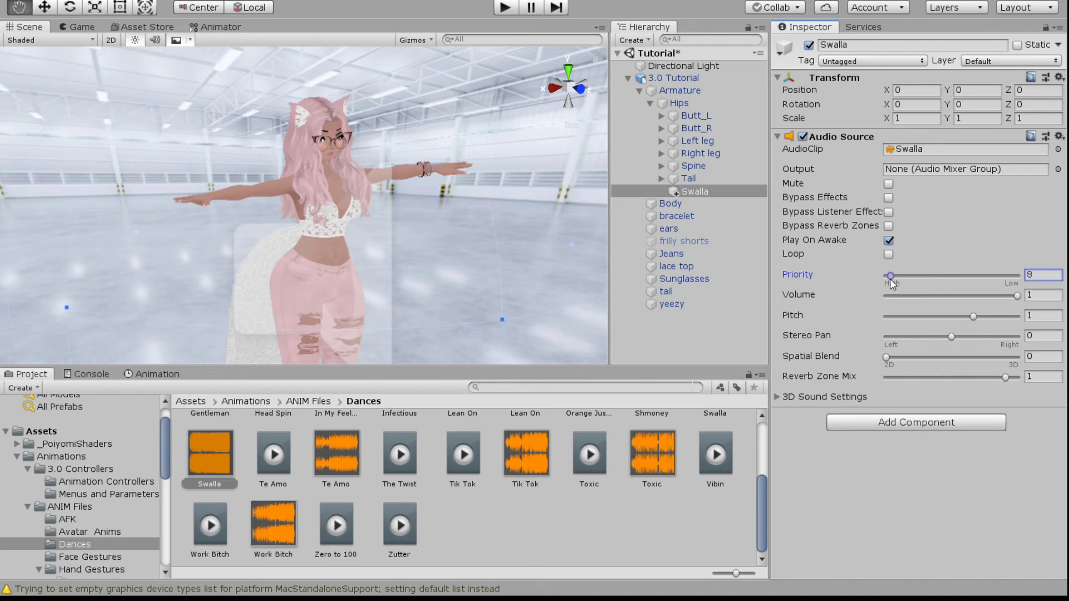
Set the Max Distance to 20 in the Swalla Audio Source's 3D sound settings.
{"action": "left_click", "coordinate": [824, 397]}
{"action": "scroll", "coordinate": [868, 392], "scroll_direction": "down", "scroll_amount": 3}
{"action": "left_click", "coordinate": [931, 372]}
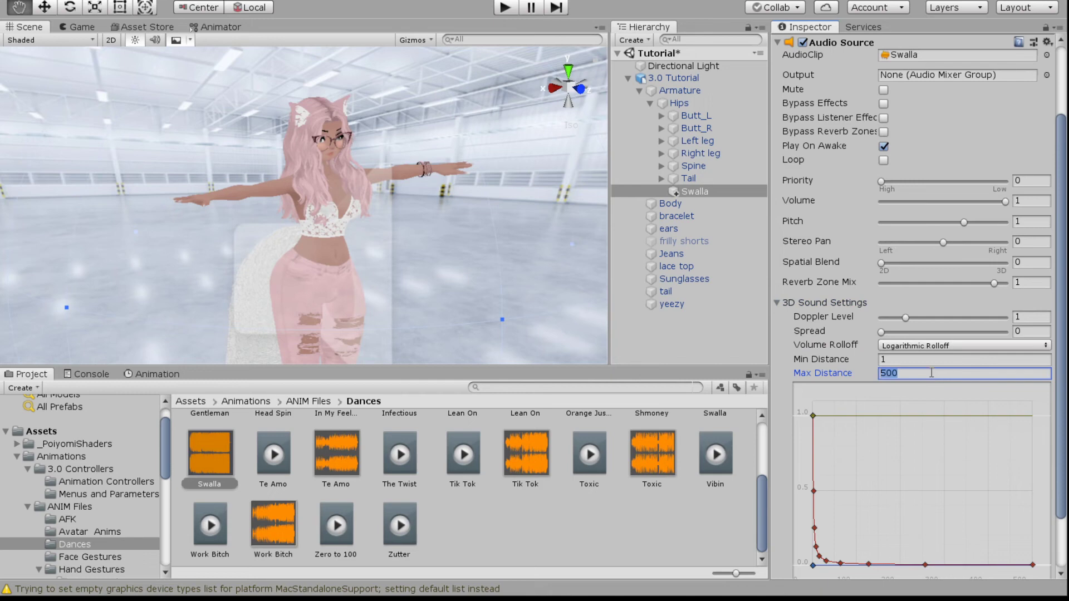
{"action": "type", "text": "20"}
Duplicate the Swalla audio object twice under the Hips bone.
{"action": "left_click", "coordinate": [711, 190]}
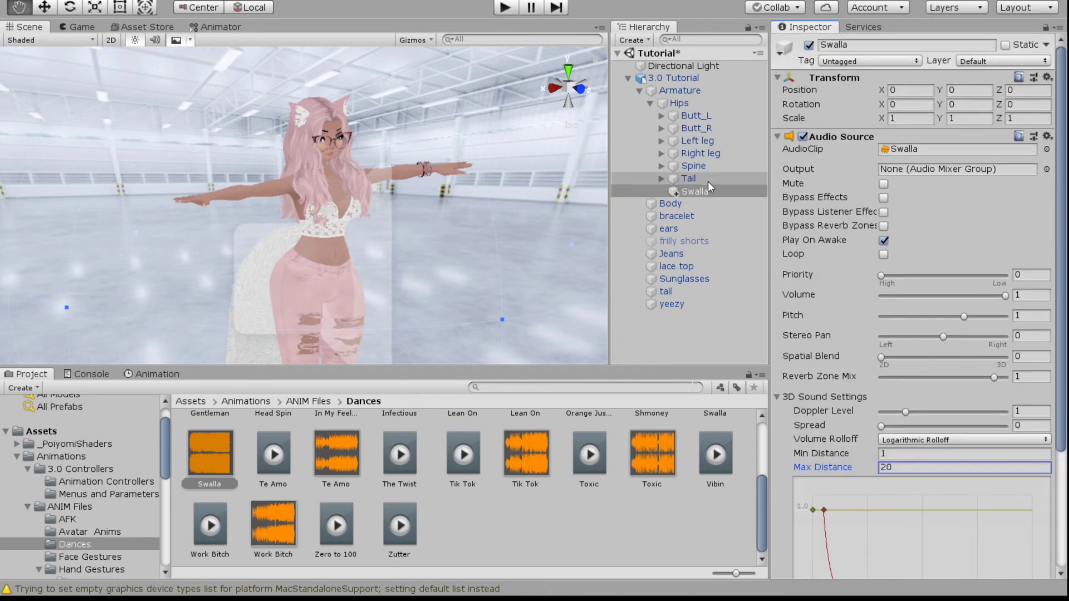
{"action": "left_click", "coordinate": [707, 193]}
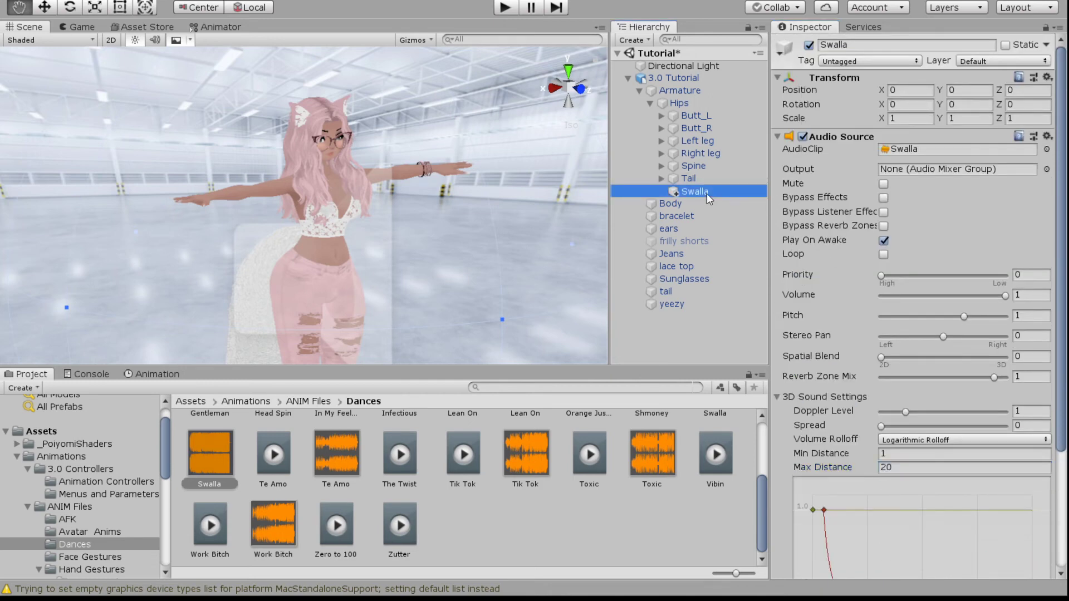
{"action": "key", "text": "ctrl+d"}
{"action": "key", "text": "ctrl+d"}
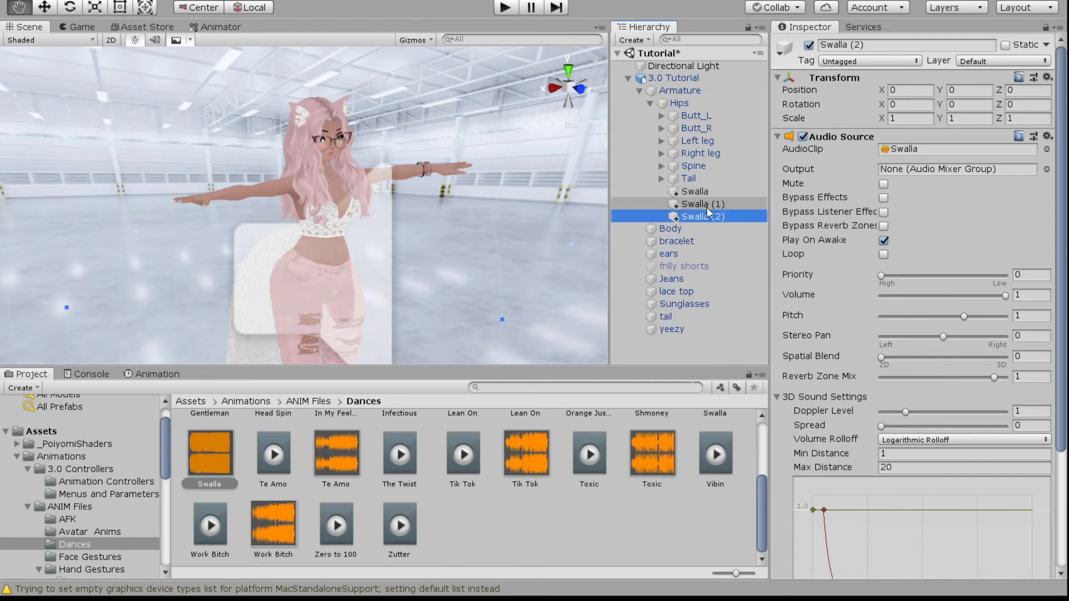
Rename the first Swalla copy as Follow the Leader and assign the Follow the Leader audio clip to it.
{"action": "left_click", "coordinate": [703, 203]}
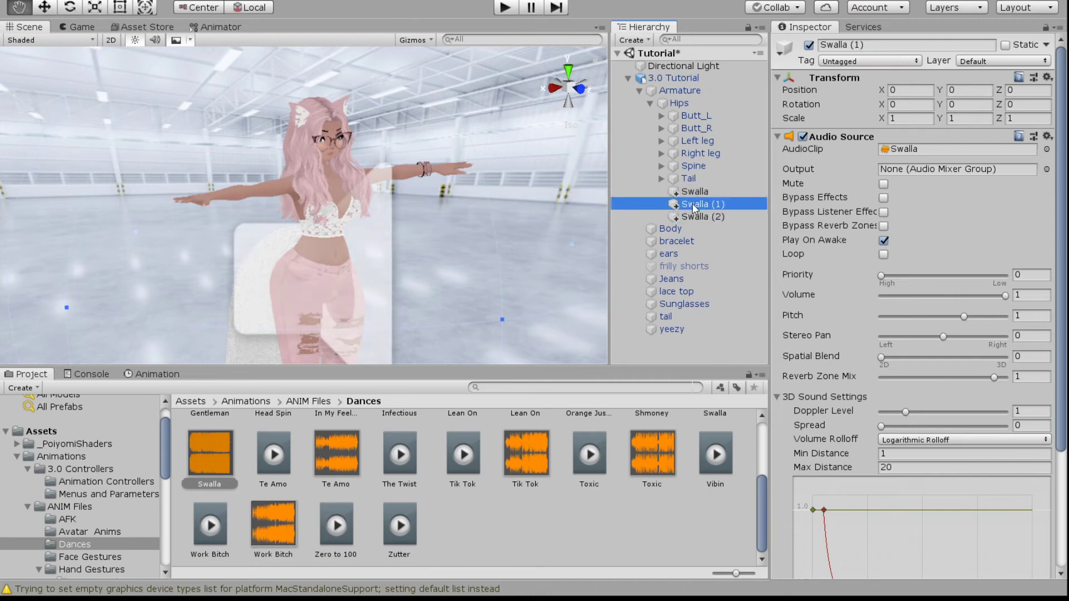
{"action": "key", "text": "Return"}
{"action": "type", "text": "Fol"}
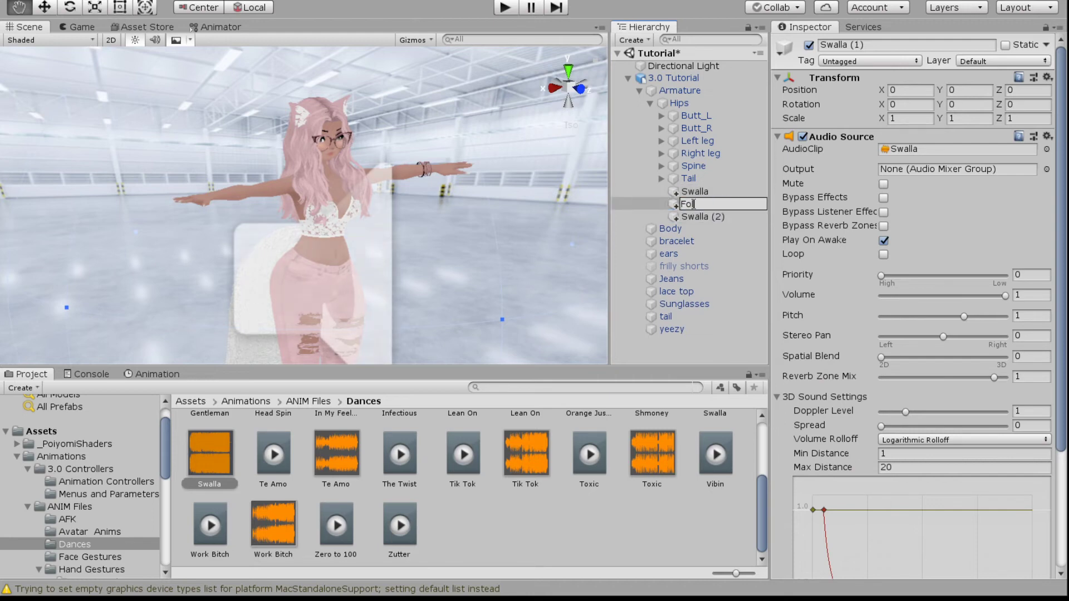
{"action": "type", "text": "low the Leader"}
{"action": "key", "text": "Return"}
{"action": "left_click", "coordinate": [1046, 162]}
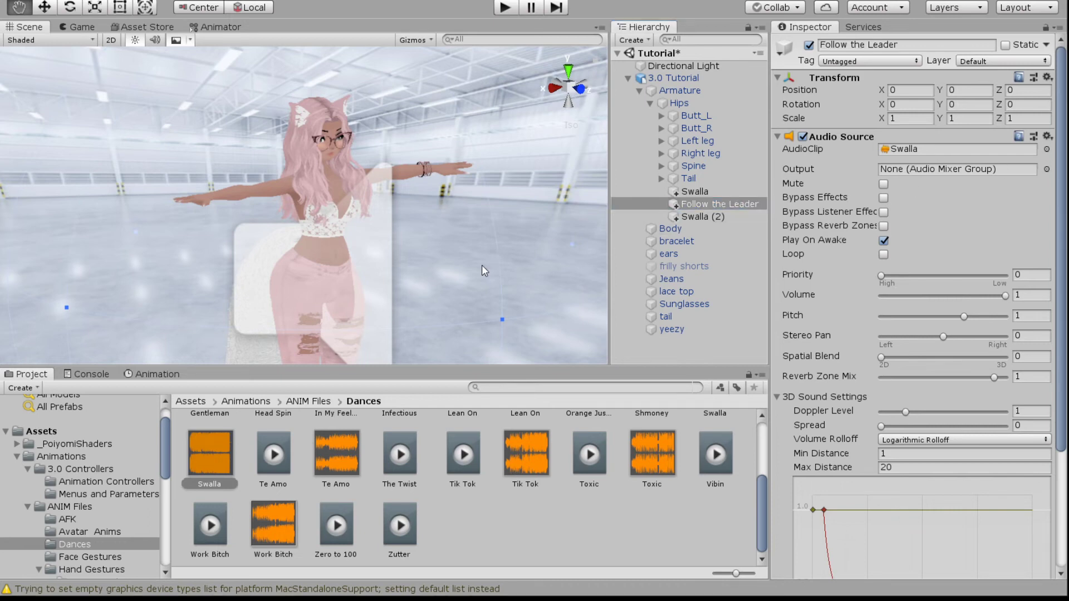
Rename the second Swalla copy as Toxic and assign the Toxic audio clip to it.
{"action": "left_click", "coordinate": [702, 218]}
{"action": "left_click", "coordinate": [704, 218]}
{"action": "type", "text": "Toxic"}
{"action": "key", "text": "Return"}
{"action": "left_click", "coordinate": [1046, 151]}
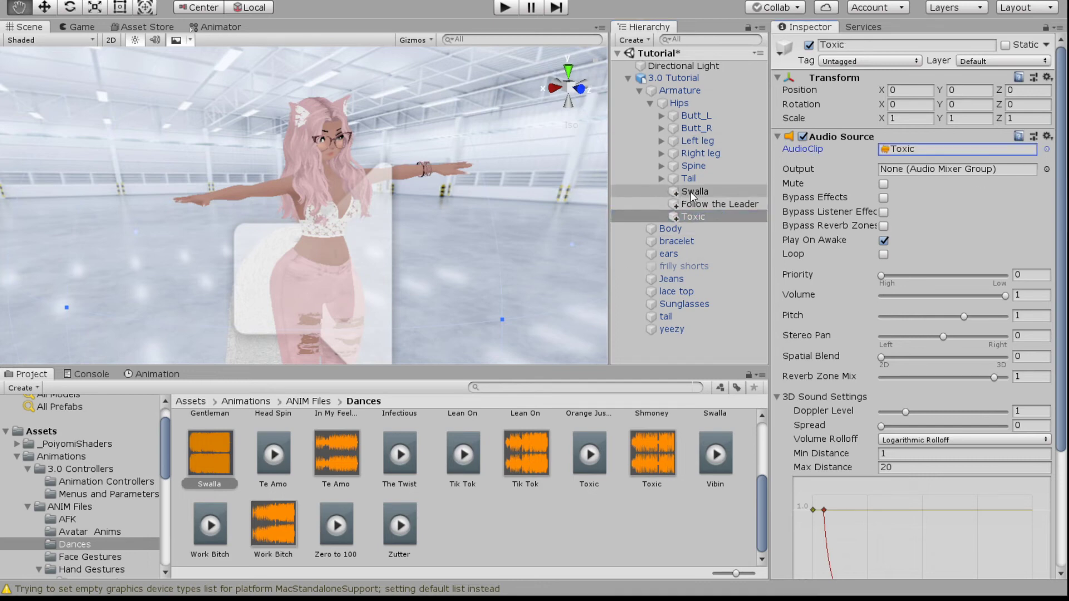
Duplicate the 3.0 Tutorial avatar with its three audio objects, deactivate the original and select the copy.
{"action": "left_click", "coordinate": [630, 79]}
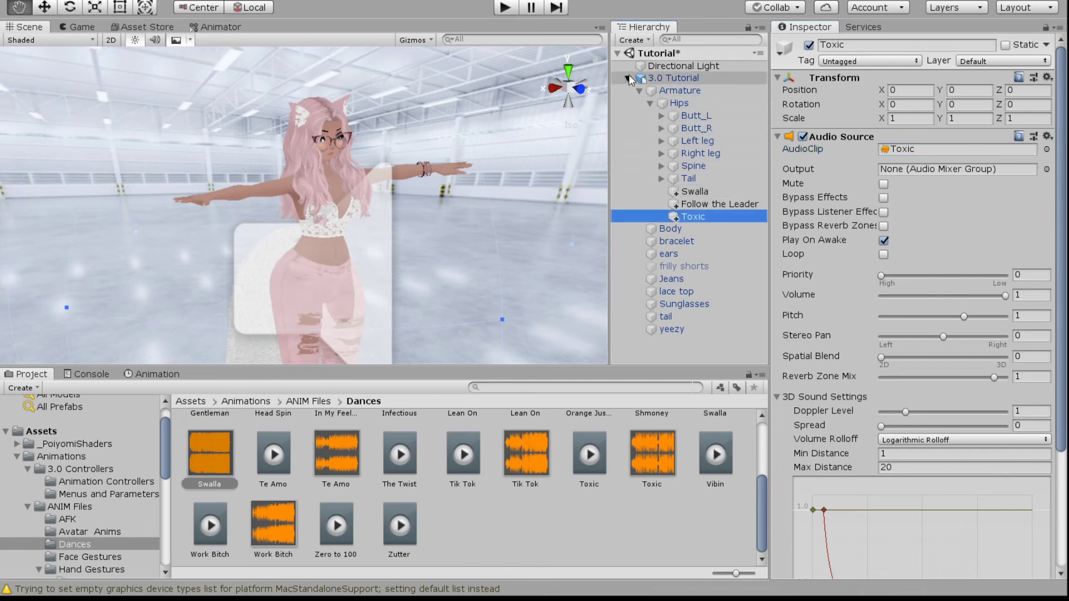
{"action": "left_click", "coordinate": [629, 79]}
{"action": "left_click", "coordinate": [669, 78]}
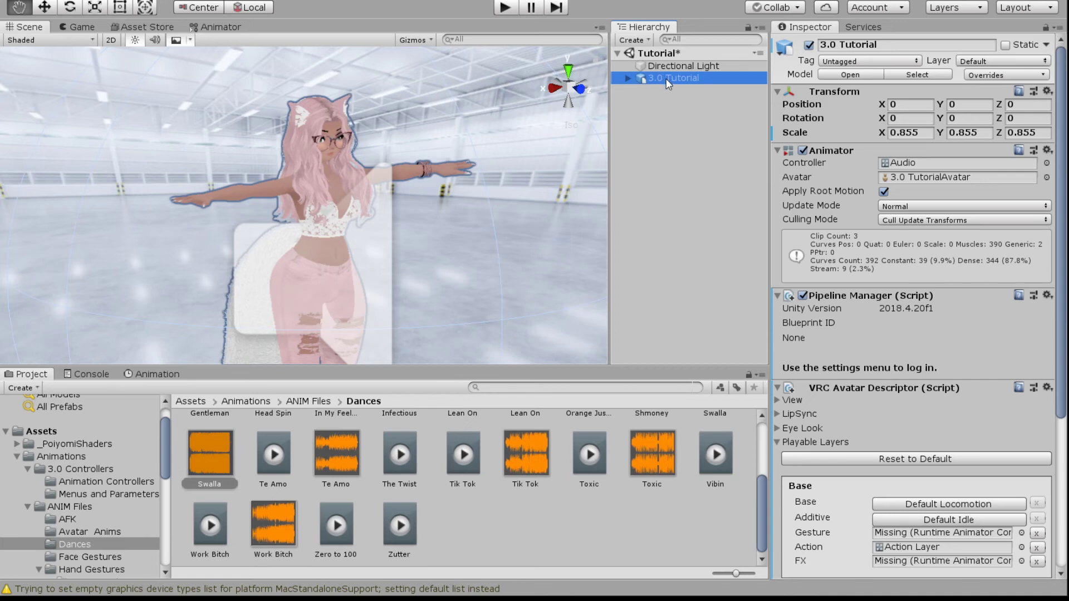
{"action": "key", "text": "ctrl+d"}
{"action": "left_click", "coordinate": [808, 44]}
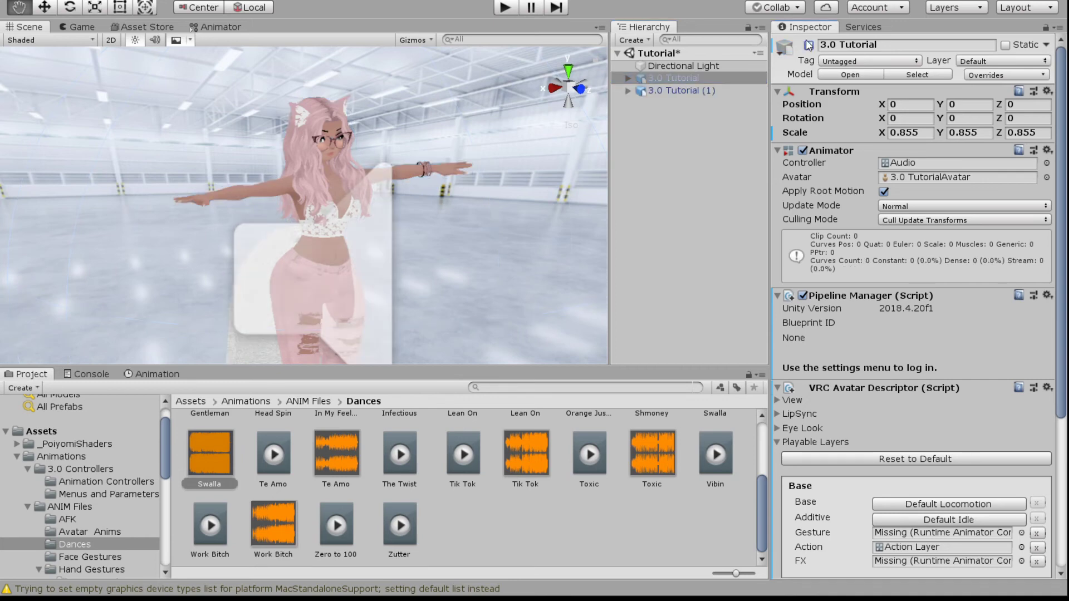
{"action": "left_click", "coordinate": [678, 92]}
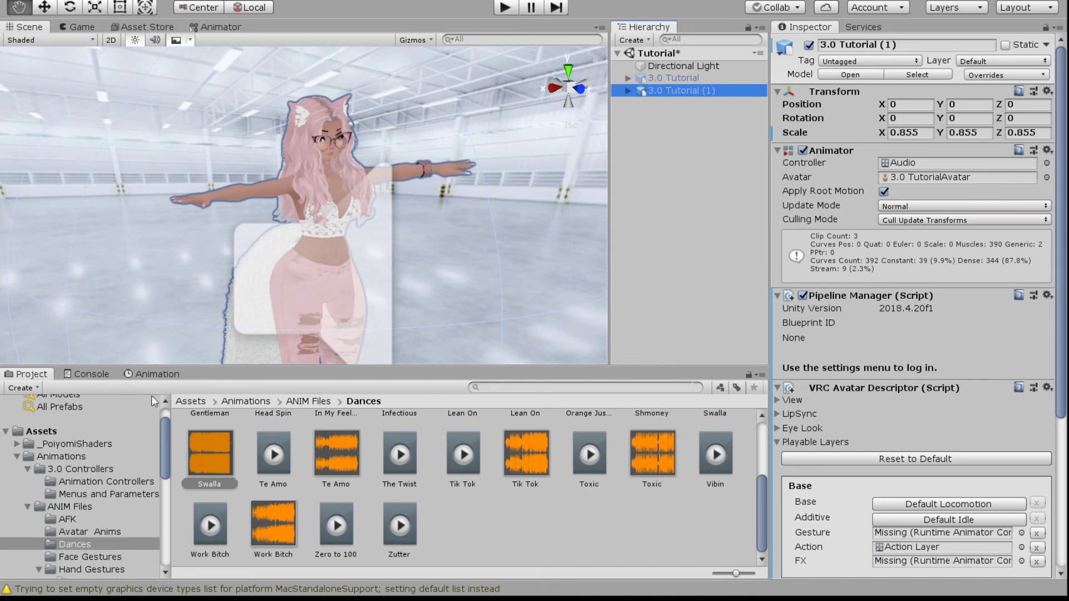
Delete the Follow the Leader object's active property from the Follow the Leader animation.
{"action": "left_click", "coordinate": [157, 375]}
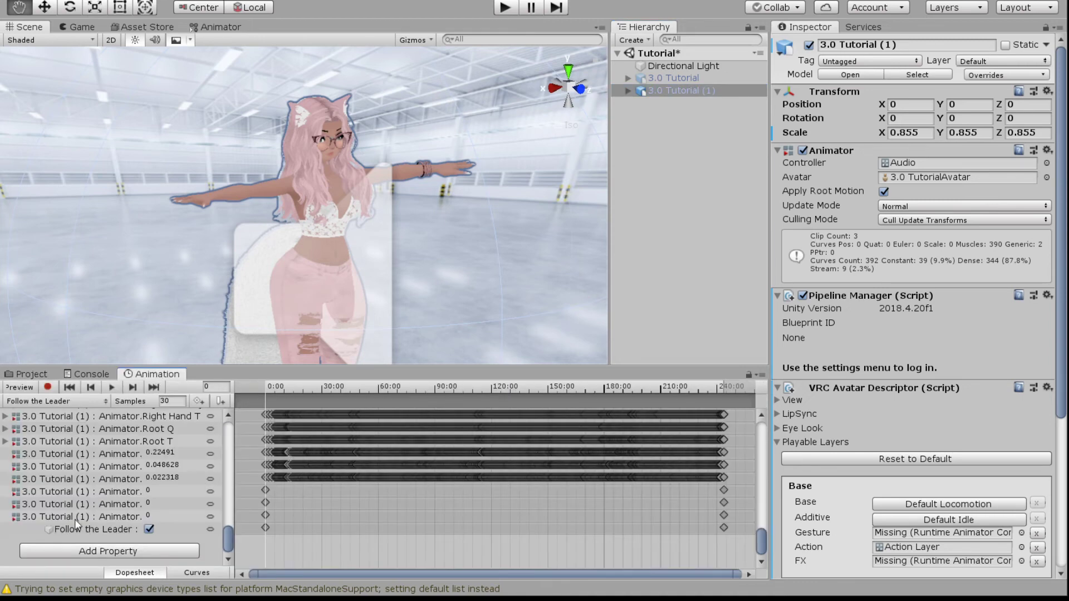
{"action": "left_click", "coordinate": [124, 533]}
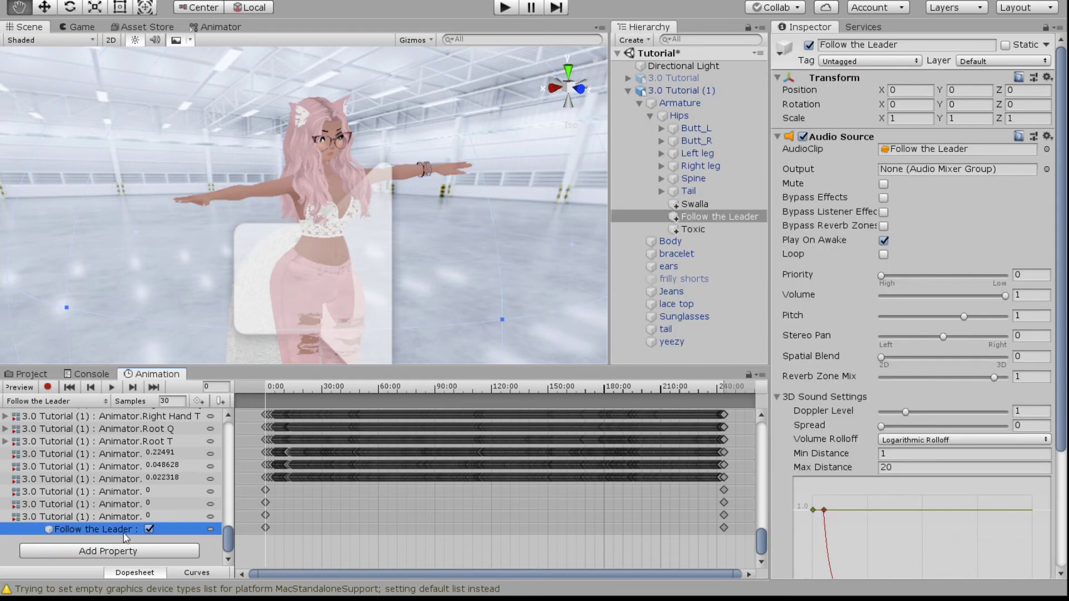
{"action": "key", "text": "Delete"}
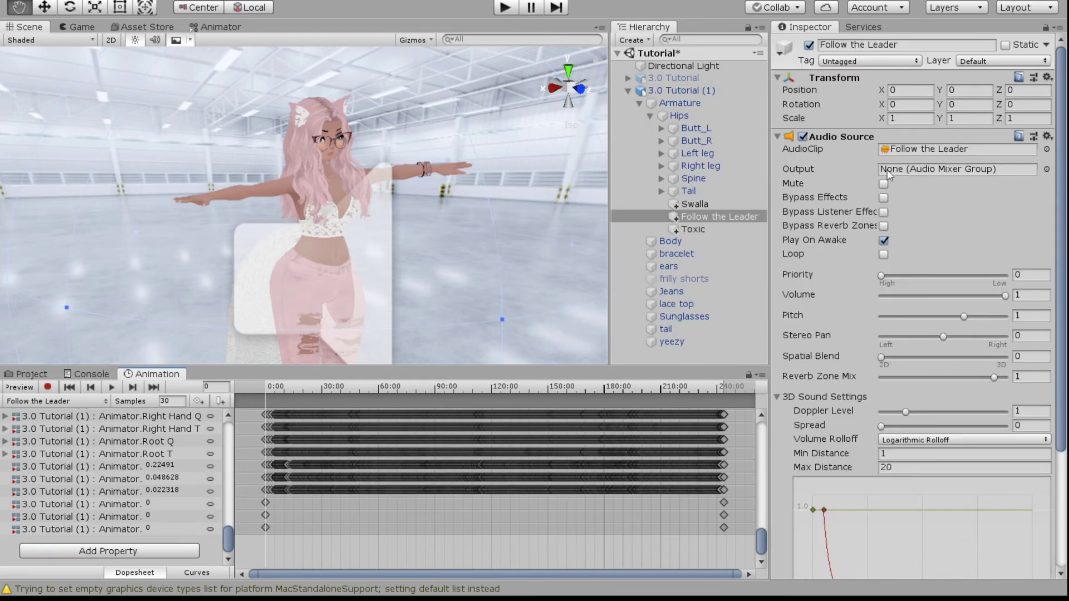
Add the Is Active property of each dance's matching audio object under Armature > Hips to its animation.
{"action": "left_click", "coordinate": [79, 551]}
{"action": "left_click", "coordinate": [108, 551]}
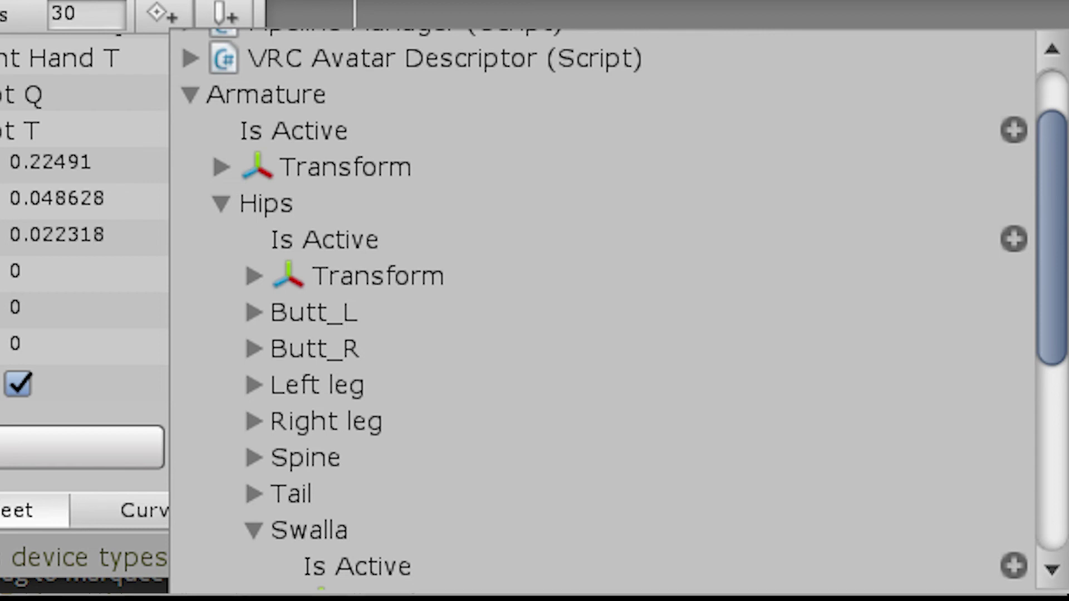
{"action": "left_click", "coordinate": [61, 378]}
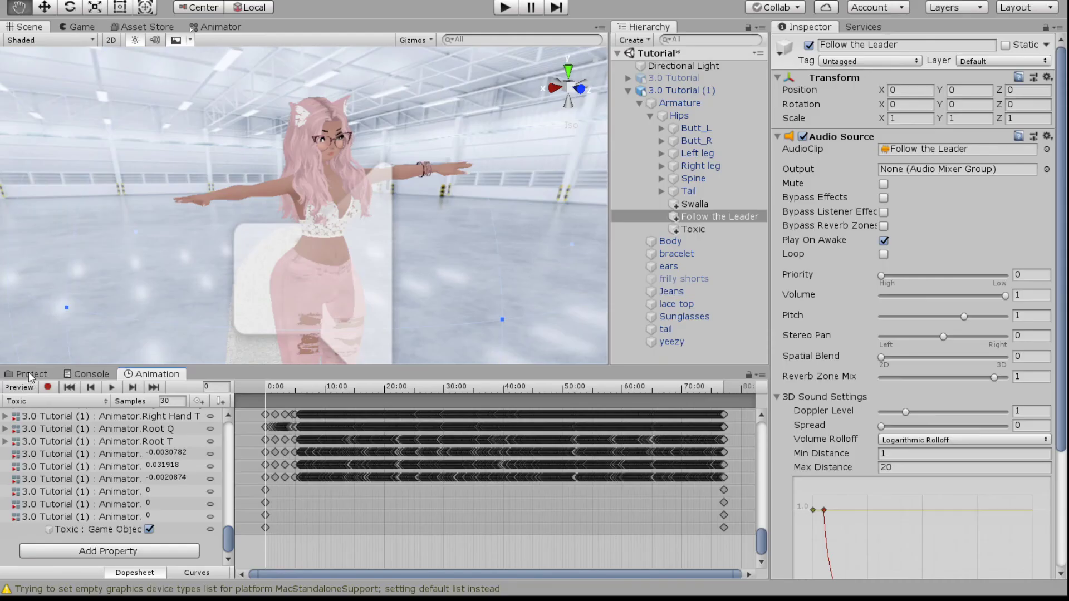
Delete the duplicated avatar 3.0 Tutorial (1) and reactivate the original 3.0 Tutorial avatar.
{"action": "left_click", "coordinate": [30, 374]}
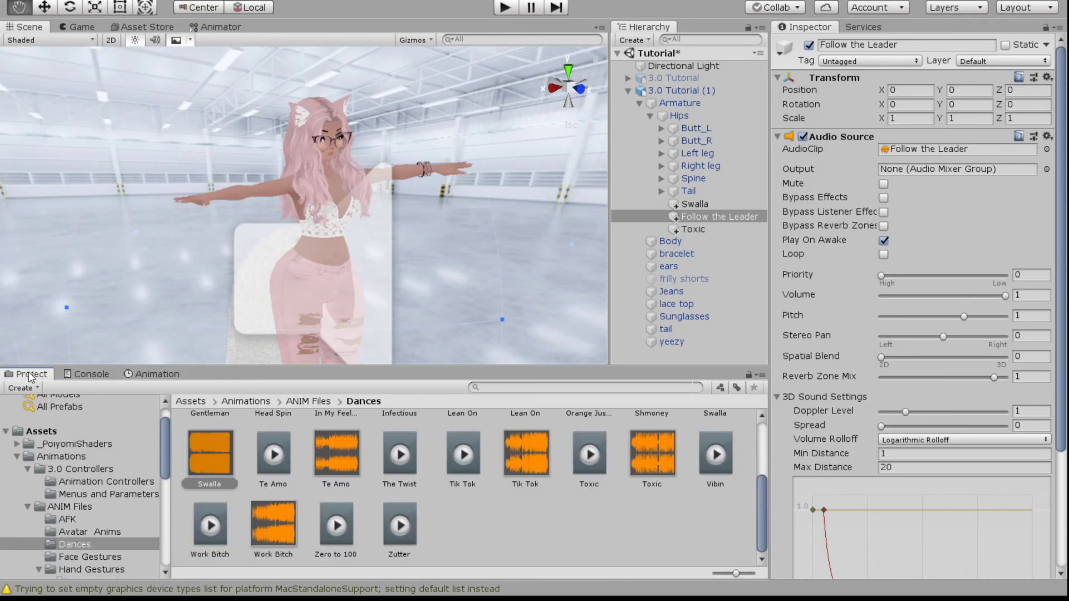
{"action": "left_click", "coordinate": [510, 540]}
{"action": "left_click", "coordinate": [688, 90]}
{"action": "key", "text": "Left"}
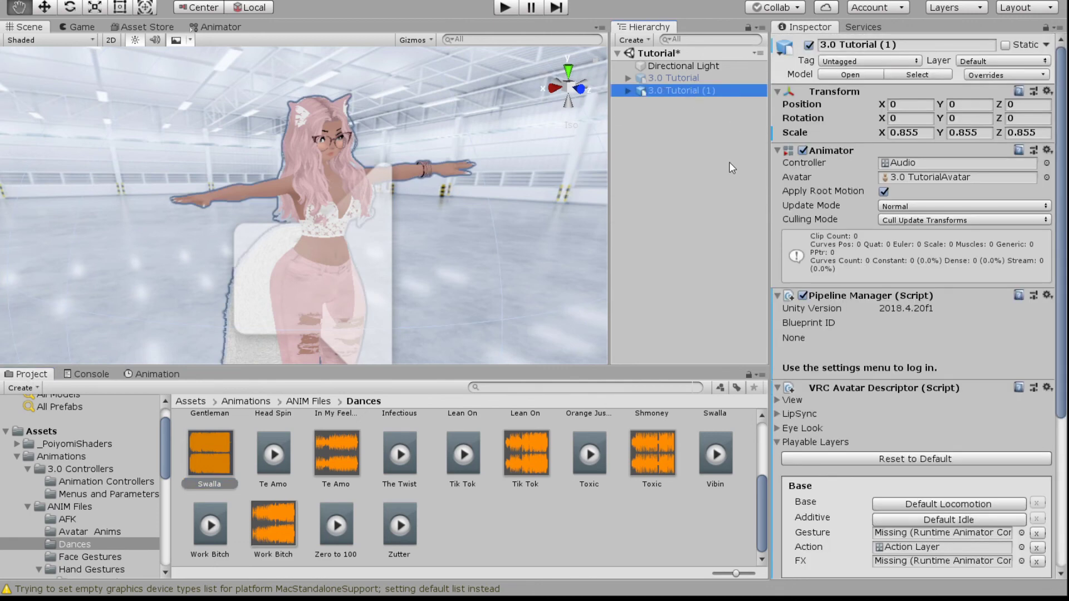
{"action": "key", "text": "Delete"}
{"action": "left_click", "coordinate": [663, 76]}
{"action": "left_click", "coordinate": [808, 45]}
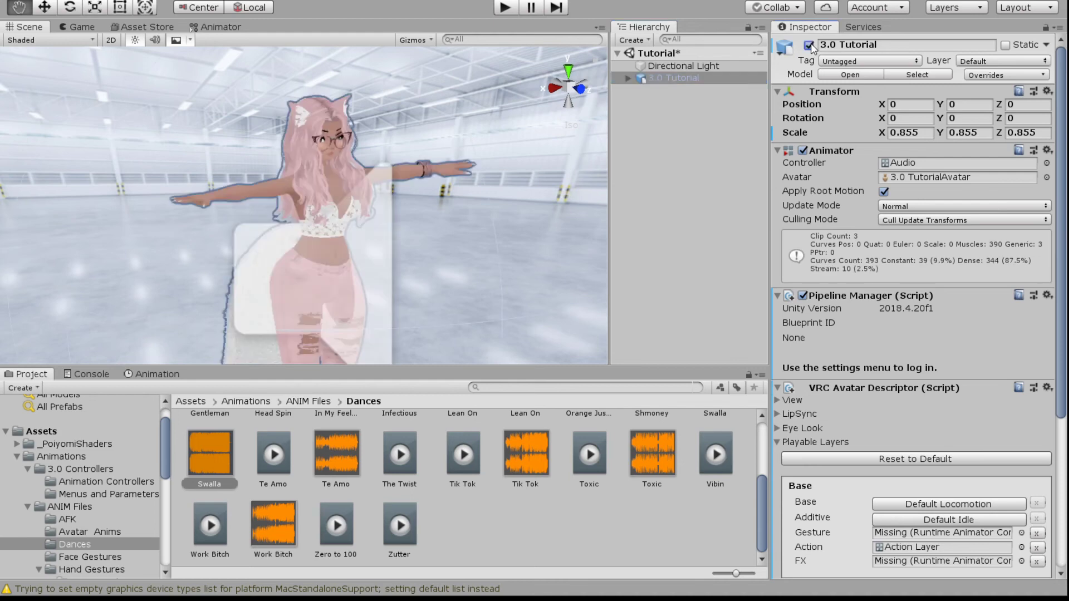
Deactivate the Swalla, Follow the Leader and Toxic audio objects under the original avatar's Hips bone.
{"action": "left_click", "coordinate": [630, 79]}
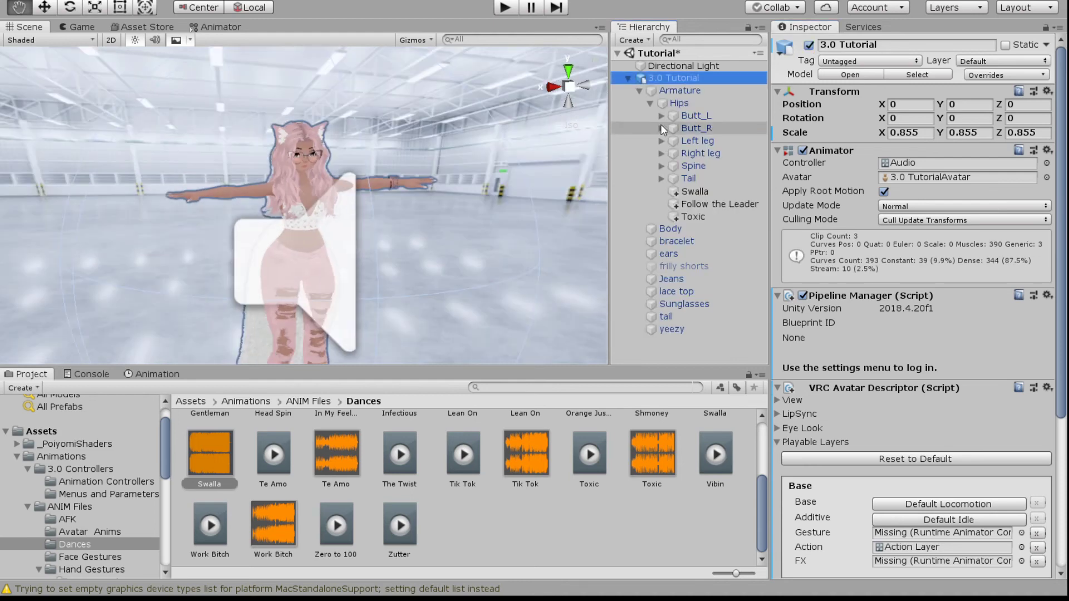
{"action": "left_click", "coordinate": [696, 192]}
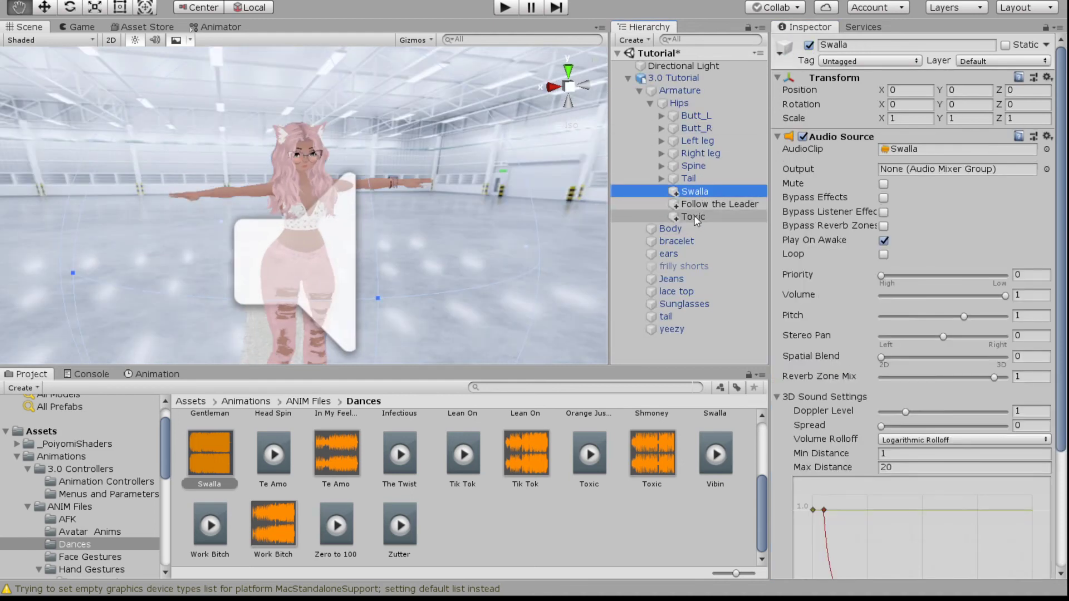
{"action": "left_click", "coordinate": [695, 219], "text": "shift"}
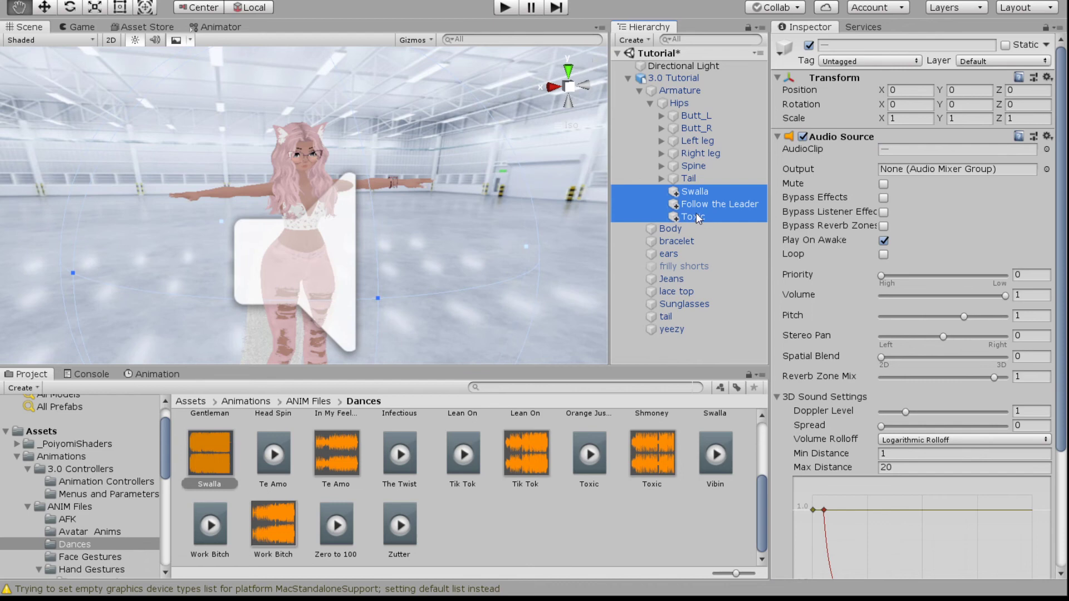
{"action": "left_click", "coordinate": [809, 46]}
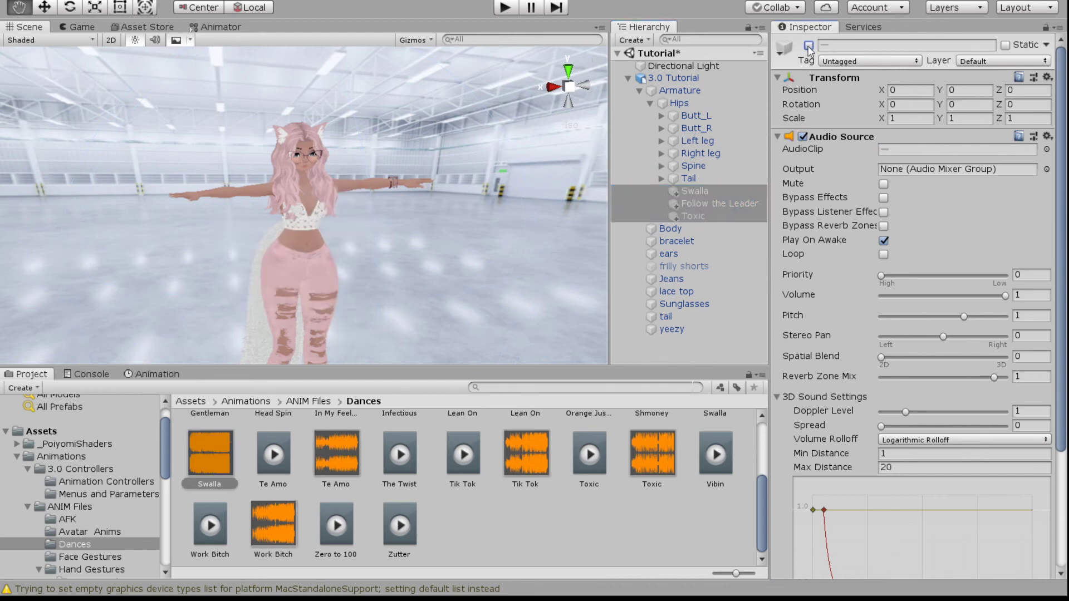
{"action": "left_click_drag", "start_coordinate": [378, 281], "coordinate": [358, 237], "text": "alt"}
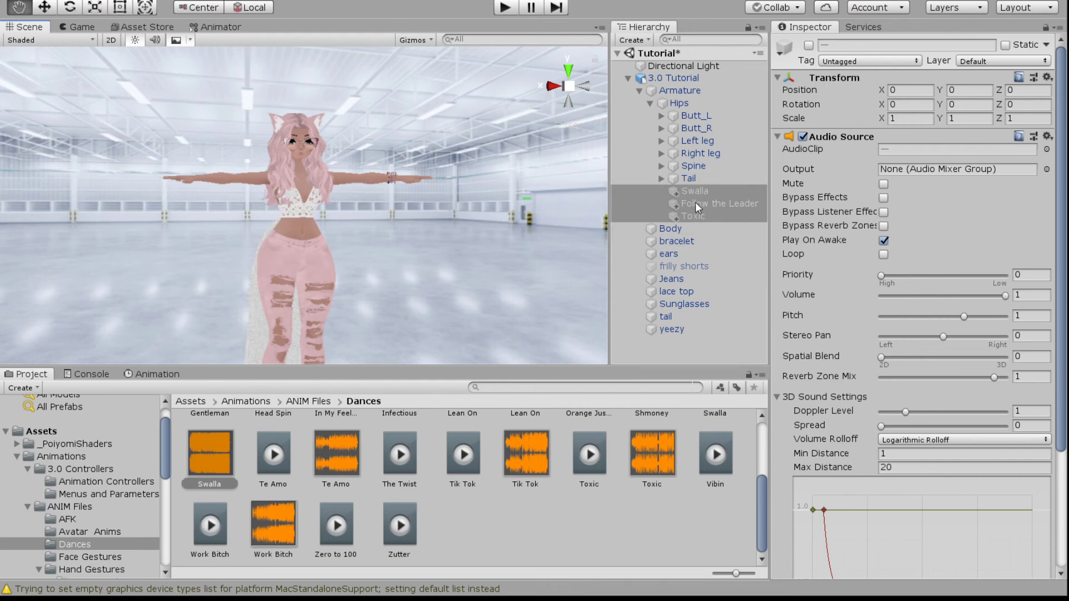
{"action": "scroll", "coordinate": [383, 238], "scroll_direction": "down", "scroll_amount": 1}
{"action": "mouse_move", "coordinate": [383, 238]}
{"action": "left_mouse_down"}
{"action": "mouse_move", "coordinate": [450, 176]}
{"action": "mouse_move", "coordinate": [398, 218]}
{"action": "mouse_move", "coordinate": [380, 218]}
{"action": "left_mouse_up"}
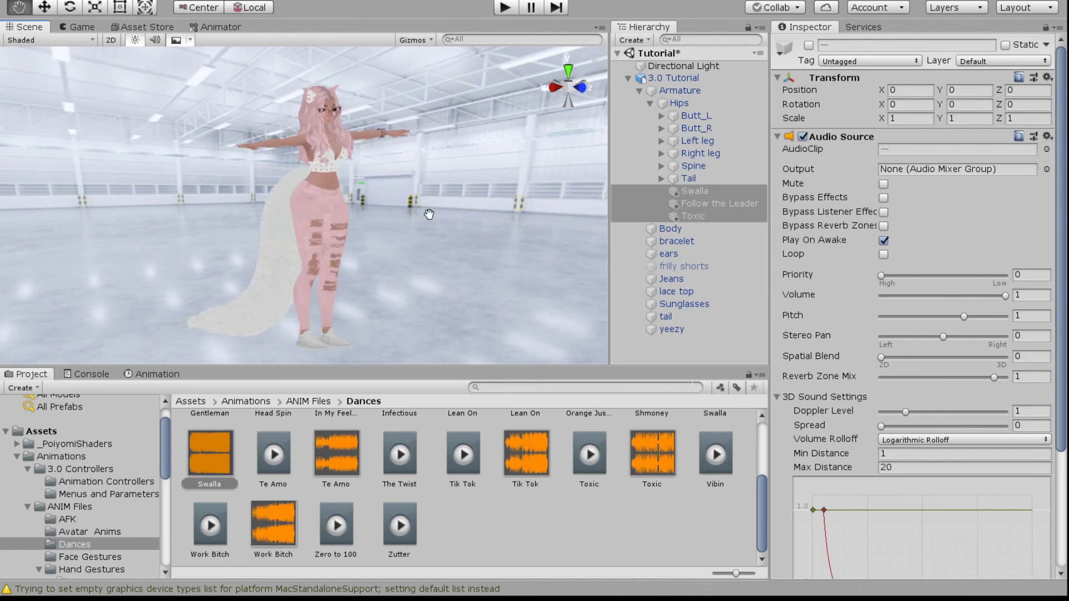
Clear the Audio controller from the Animator component of the 3.0 Tutorial avatar.
{"action": "left_click", "coordinate": [682, 78]}
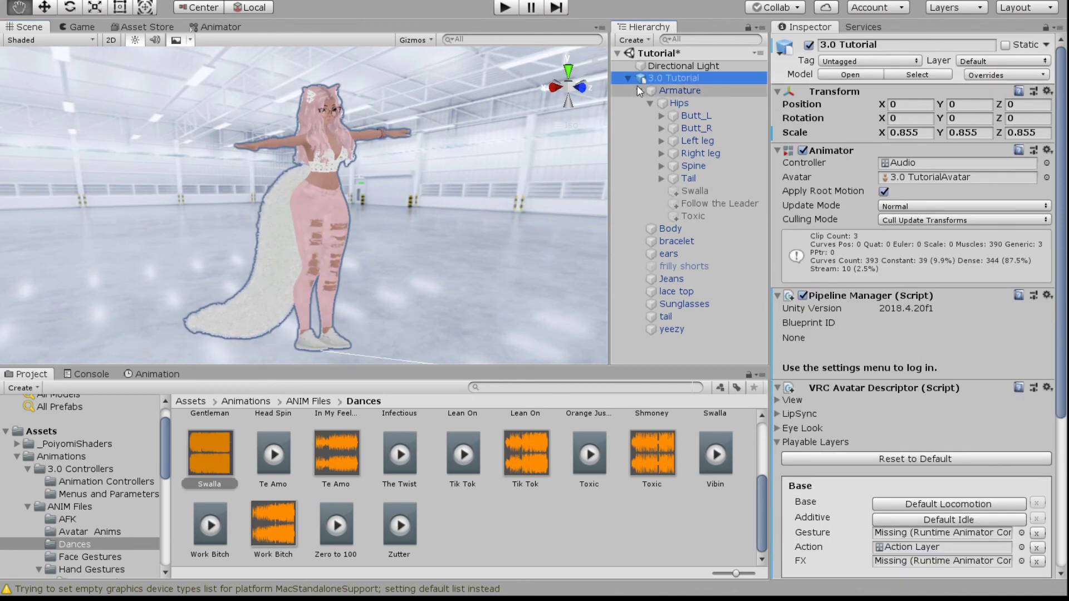
{"action": "left_click", "coordinate": [638, 89]}
{"action": "left_click", "coordinate": [630, 78]}
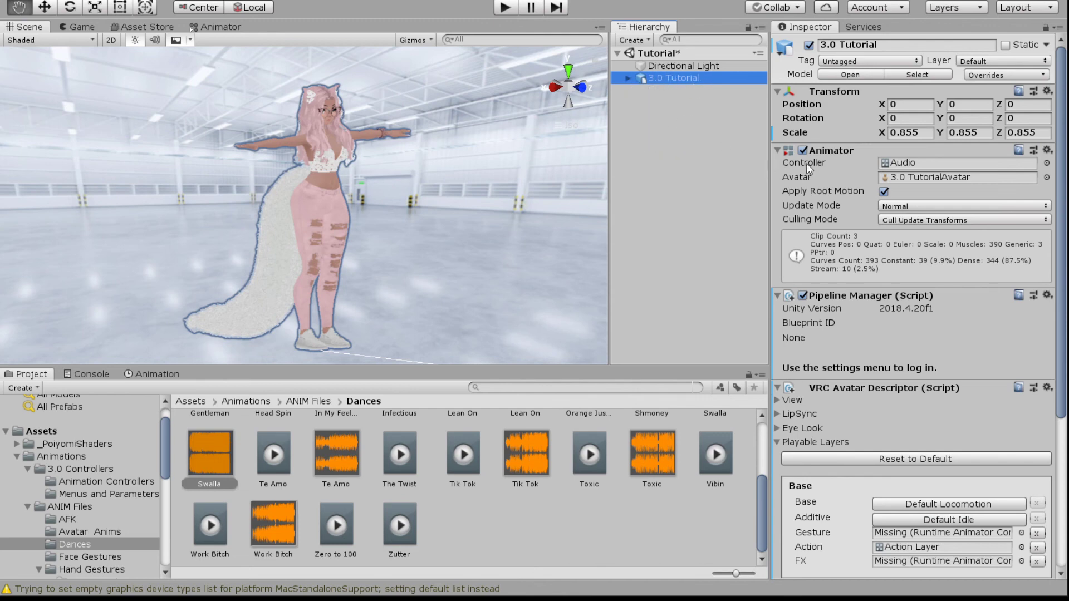
{"action": "left_click", "coordinate": [1045, 168]}
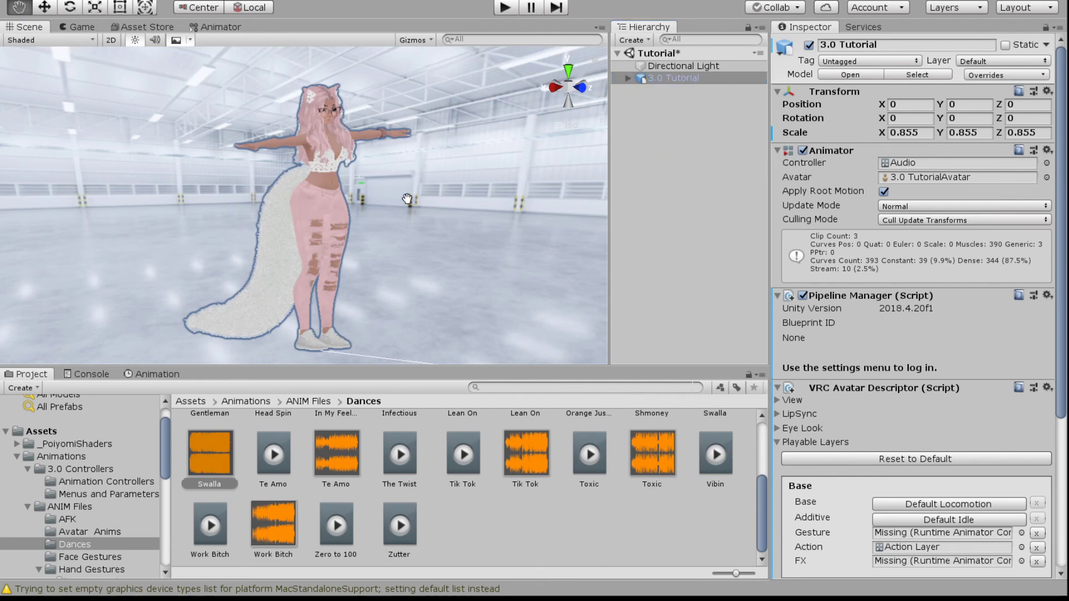
{"action": "key", "text": "BackSpace"}
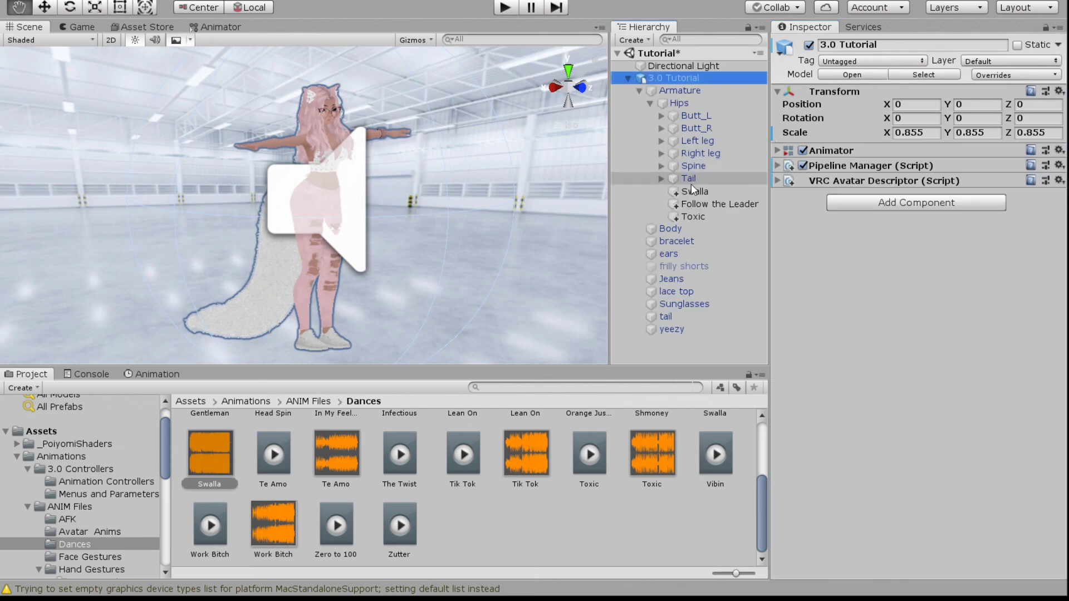
Deactivate the Swalla, Follow the Leader and Toxic audio objects together, collapse the avatar's hierarchy and select the avatar.
{"action": "left_click", "coordinate": [693, 191]}
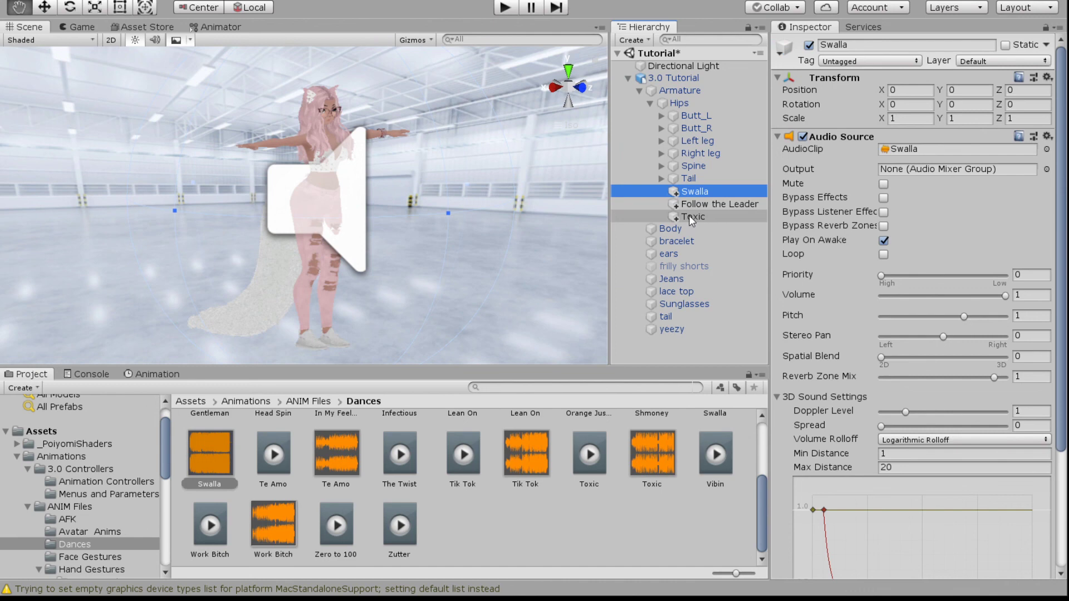
{"action": "left_click", "coordinate": [691, 217], "text": "shift"}
{"action": "left_click_drag", "start_coordinate": [691, 217], "coordinate": [639, 90]}
{"action": "left_click", "coordinate": [639, 90]}
{"action": "left_click", "coordinate": [629, 79]}
{"action": "double_click", "coordinate": [674, 78]}
{"action": "left_click_drag", "start_coordinate": [301, 217], "coordinate": [507, 203], "text": "alt"}
{"action": "scroll", "coordinate": [456, 228], "scroll_direction": "down", "scroll_amount": 5}
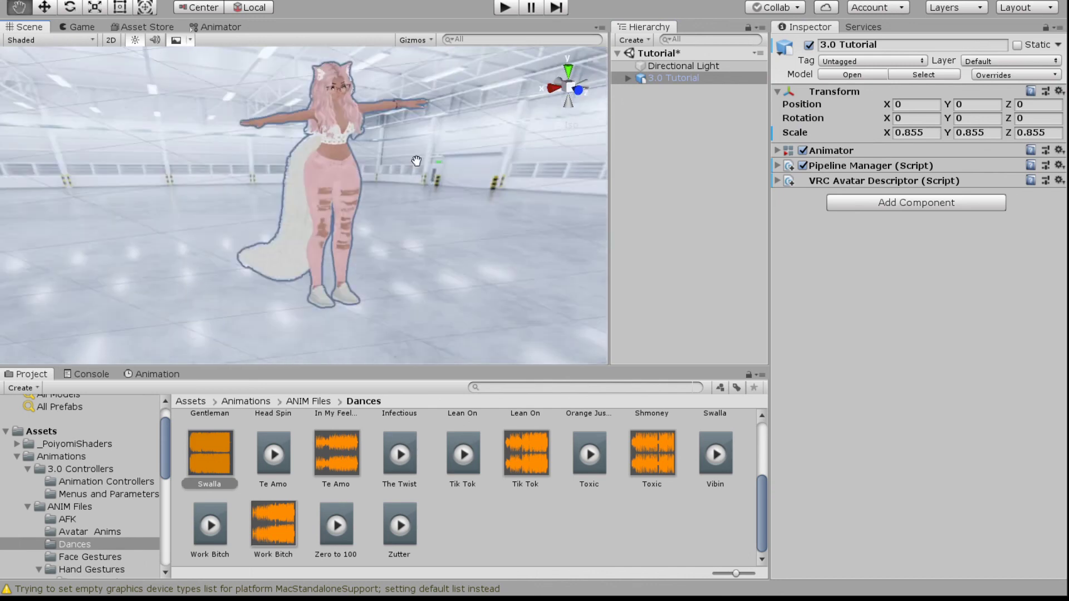
{"action": "left_click_drag", "start_coordinate": [399, 215], "coordinate": [324, 146], "text": "alt"}
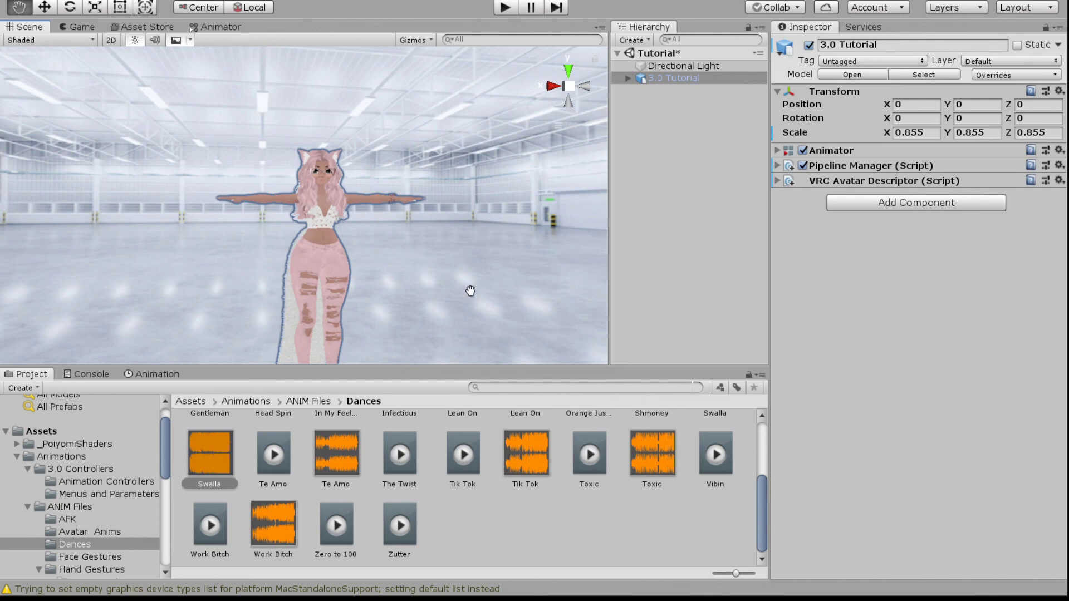
{"action": "scroll", "coordinate": [470, 290], "scroll_direction": "up", "scroll_amount": 5}
{"action": "scroll", "coordinate": [368, 277], "scroll_direction": "up", "scroll_amount": 5}
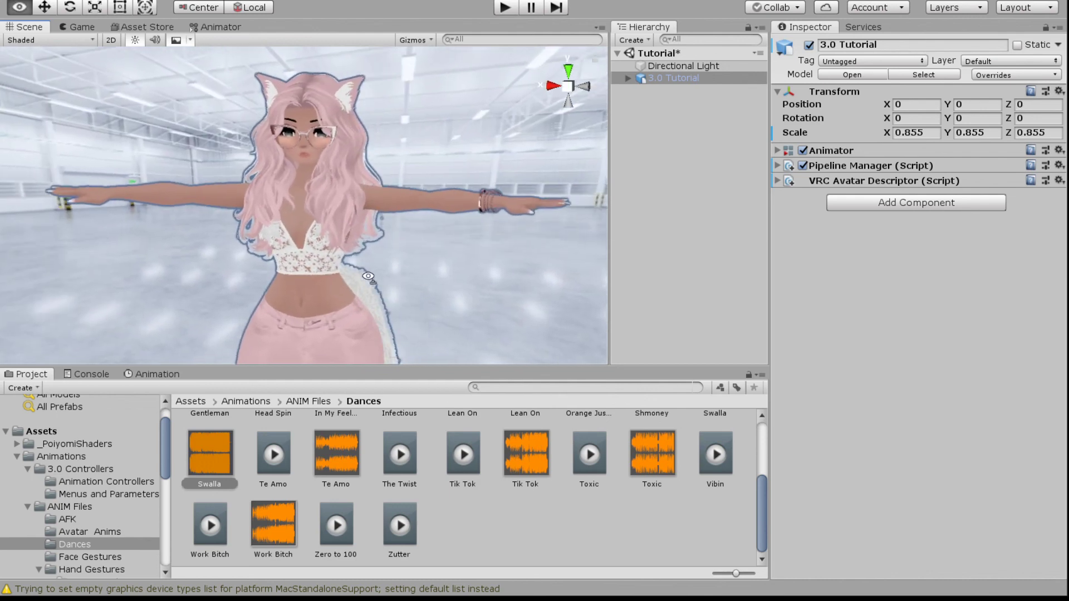
{"action": "left_click_drag", "start_coordinate": [368, 277], "coordinate": [498, 281], "text": "alt"}
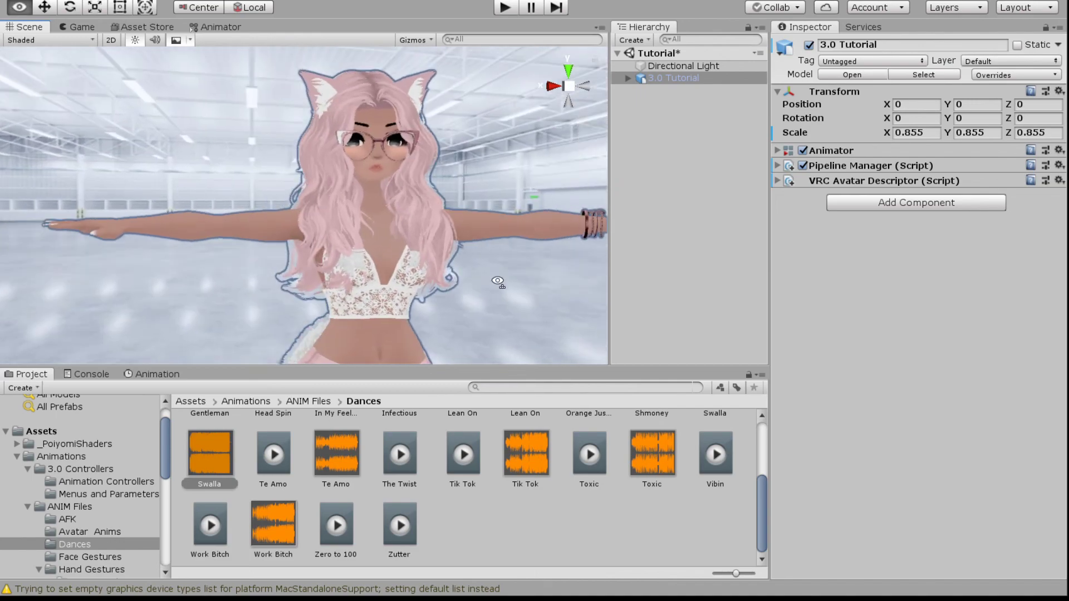
{"action": "scroll", "coordinate": [498, 281], "scroll_direction": "down", "scroll_amount": 3}
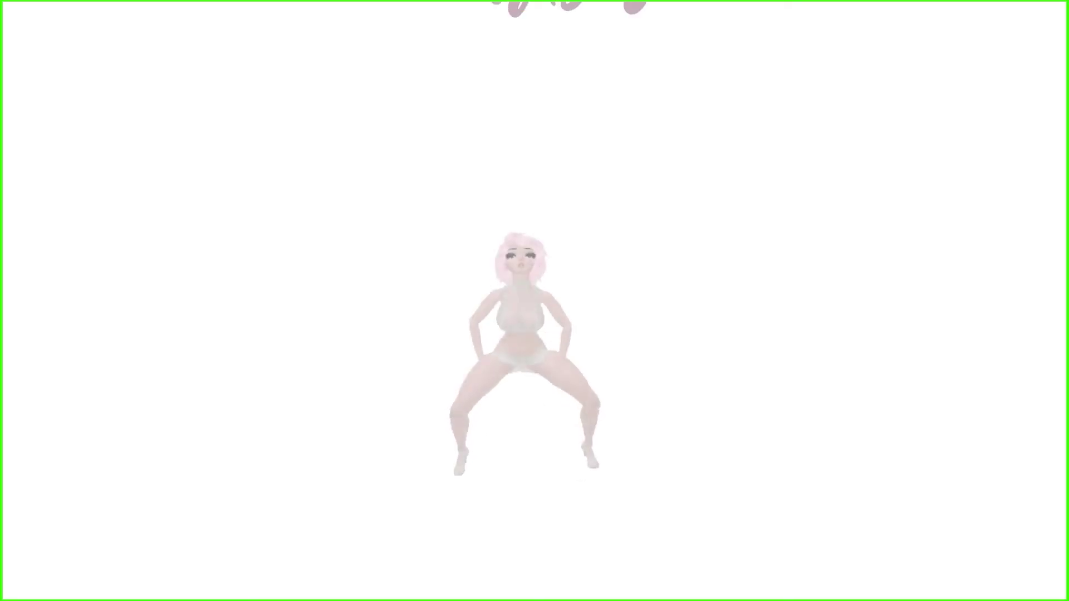